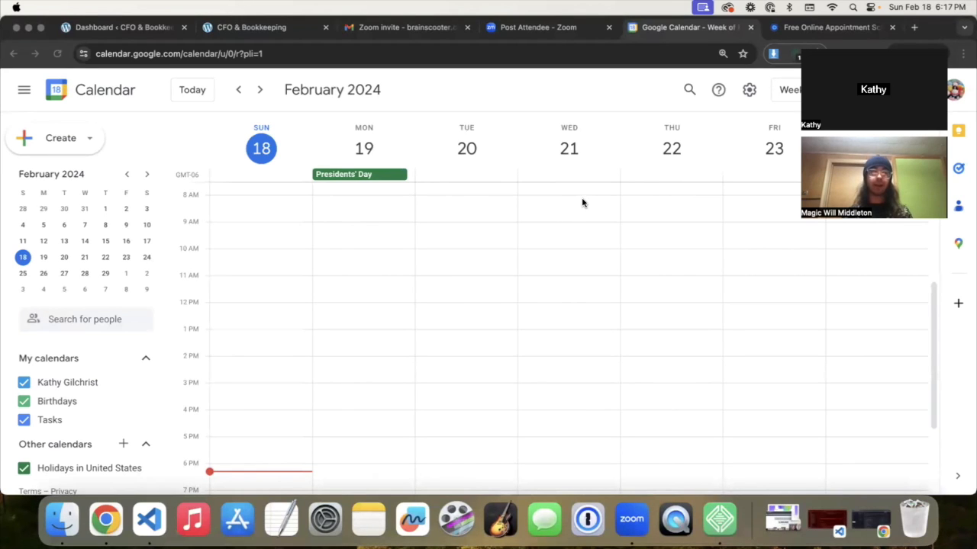
Step: Switch from the Google Calendar week view to the CFO & Bookkeeping website's home page
{"action": "left_click", "coordinate": [246, 29]}
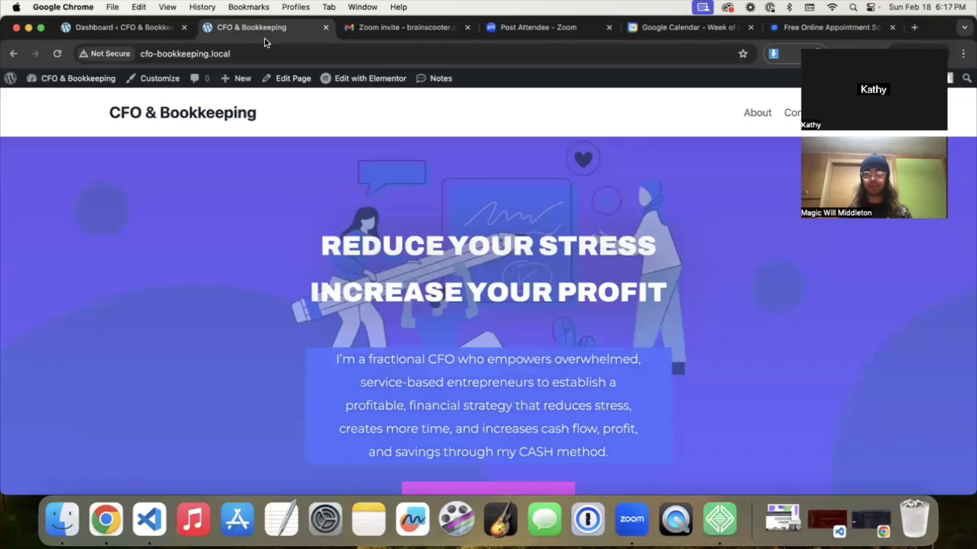
{"action": "scroll", "coordinate": [519, 385], "scroll_direction": "down", "scroll_amount": 2}
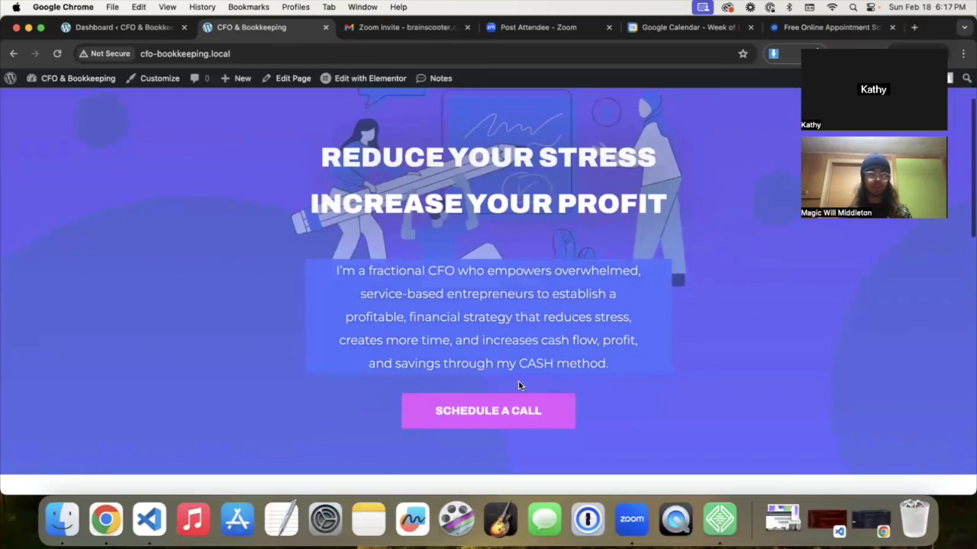
{"action": "scroll", "coordinate": [519, 385], "scroll_direction": "down", "scroll_amount": 1}
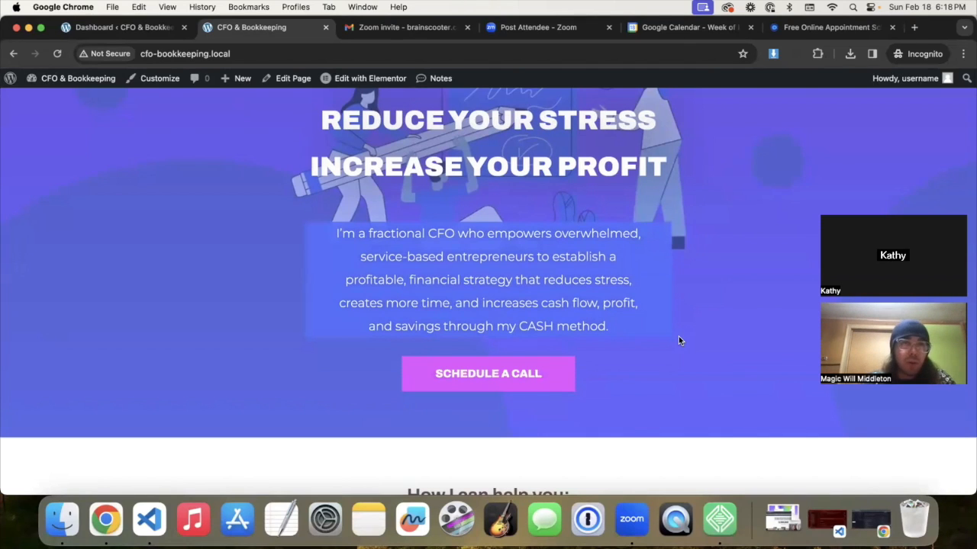
{"action": "left_click_drag", "start_coordinate": [341, 120], "coordinate": [446, 120]}
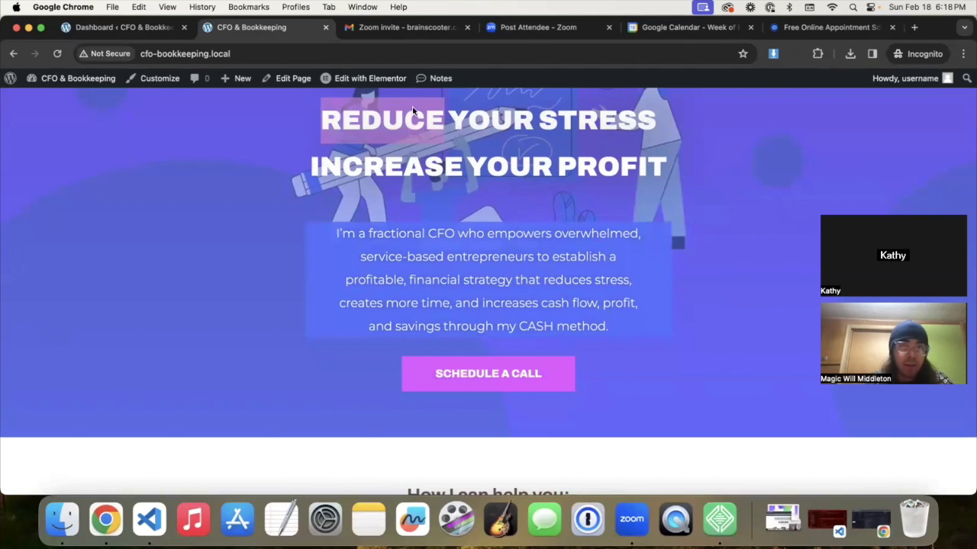
Step: Open the home page in Elementor and inspect the Schedule a Call button, which links only to '#'
{"action": "left_click", "coordinate": [383, 96]}
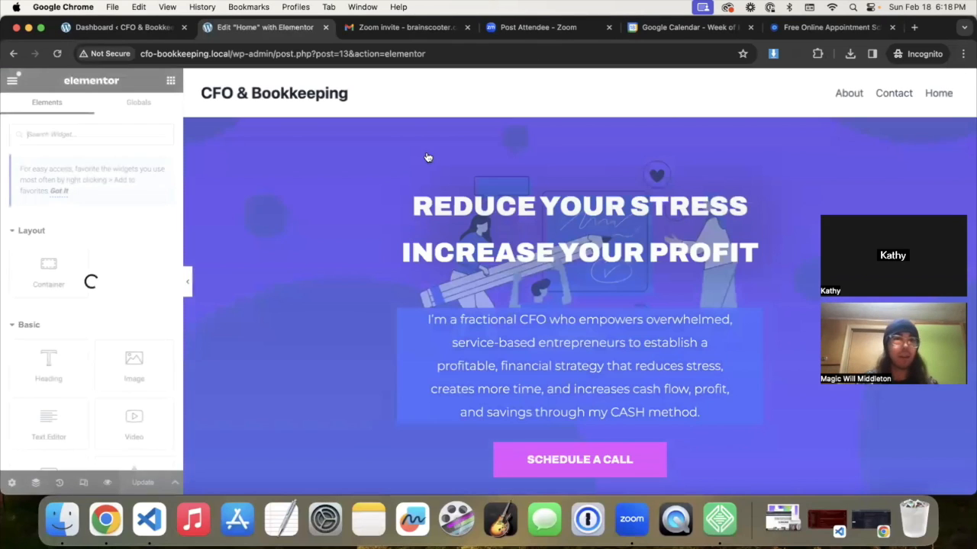
{"action": "scroll", "coordinate": [436, 163], "scroll_direction": "down", "scroll_amount": 3}
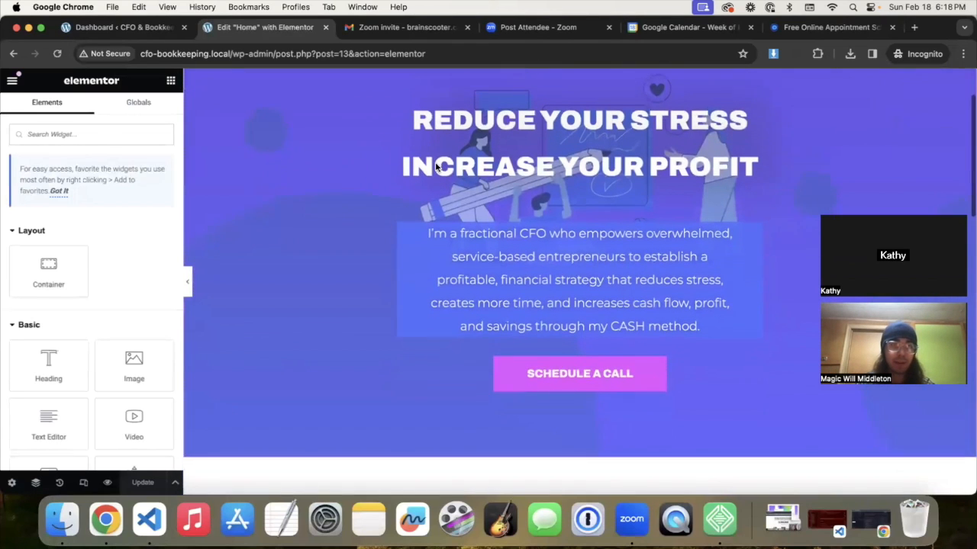
{"action": "scroll", "coordinate": [436, 167], "scroll_direction": "down", "scroll_amount": 4}
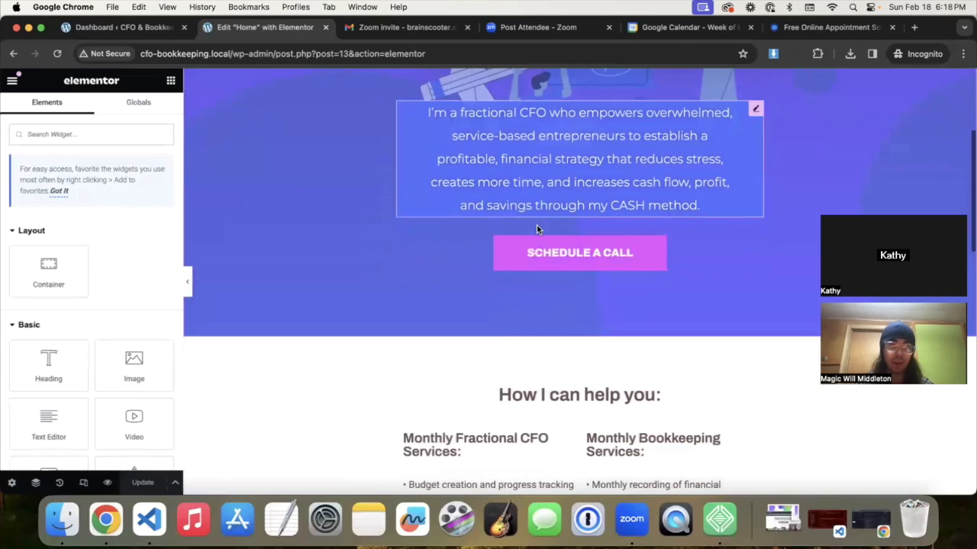
{"action": "left_click", "coordinate": [469, 252]}
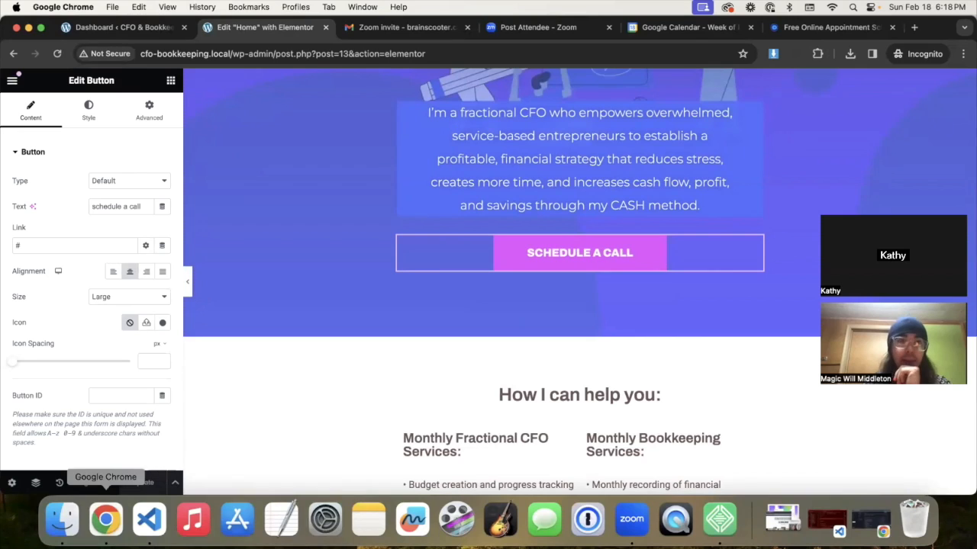
{"action": "left_click", "coordinate": [803, 29]}
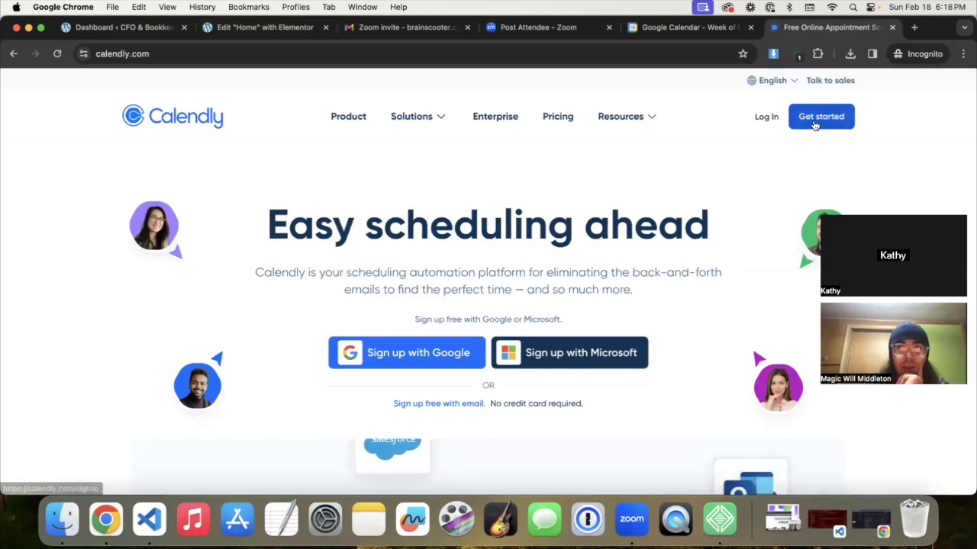
Step: Start a free Calendly sign-up using the Google account's e-mail address, copied from Google Calendar
{"action": "left_click", "coordinate": [815, 124]}
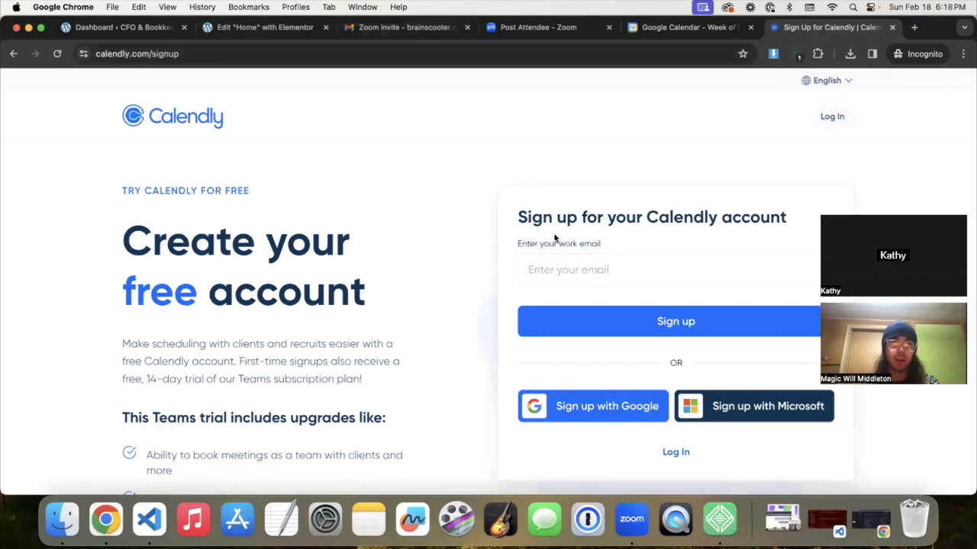
{"action": "left_click", "coordinate": [572, 269]}
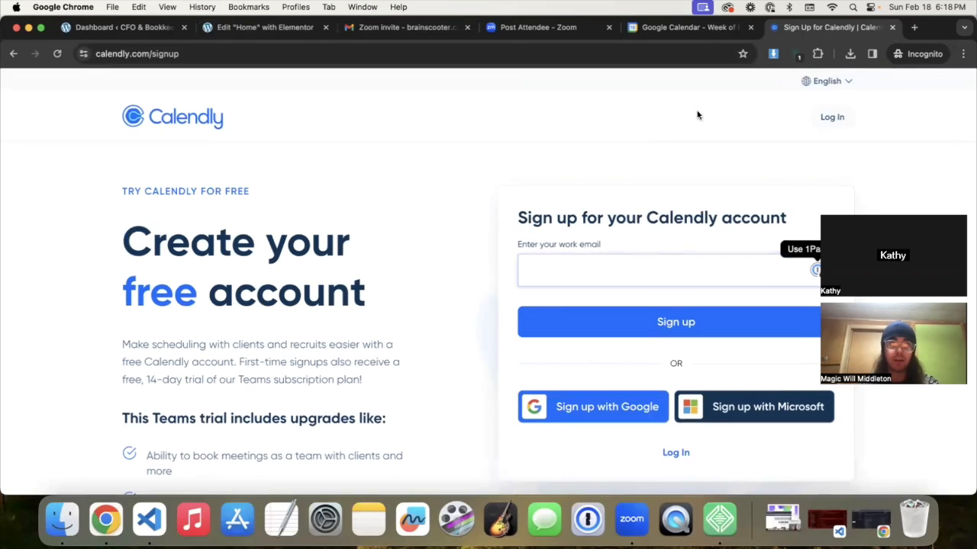
{"action": "left_click", "coordinate": [656, 31]}
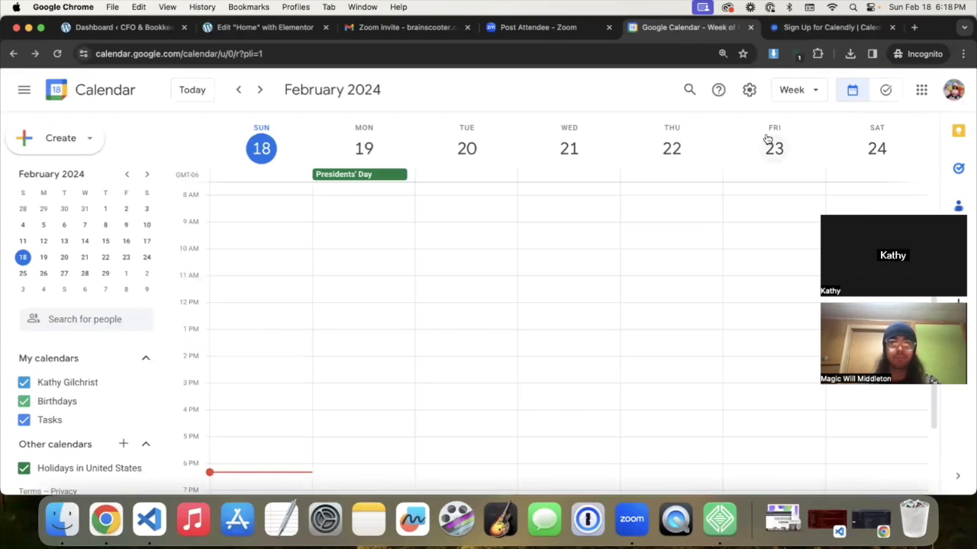
{"action": "left_click", "coordinate": [953, 90]}
{"action": "left_click_drag", "start_coordinate": [754, 130], "coordinate": [900, 134]}
{"action": "key", "text": "super+c"}
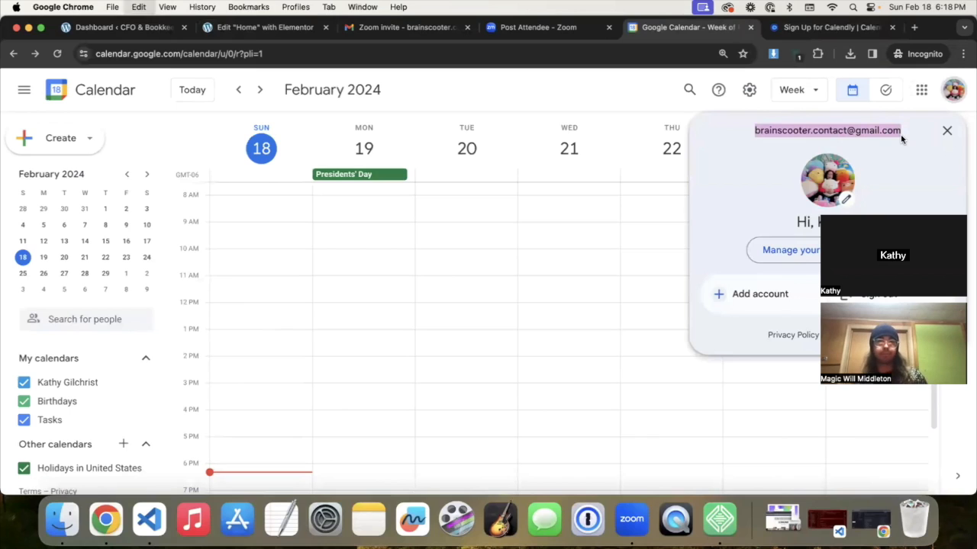
{"action": "left_click", "coordinate": [796, 30]}
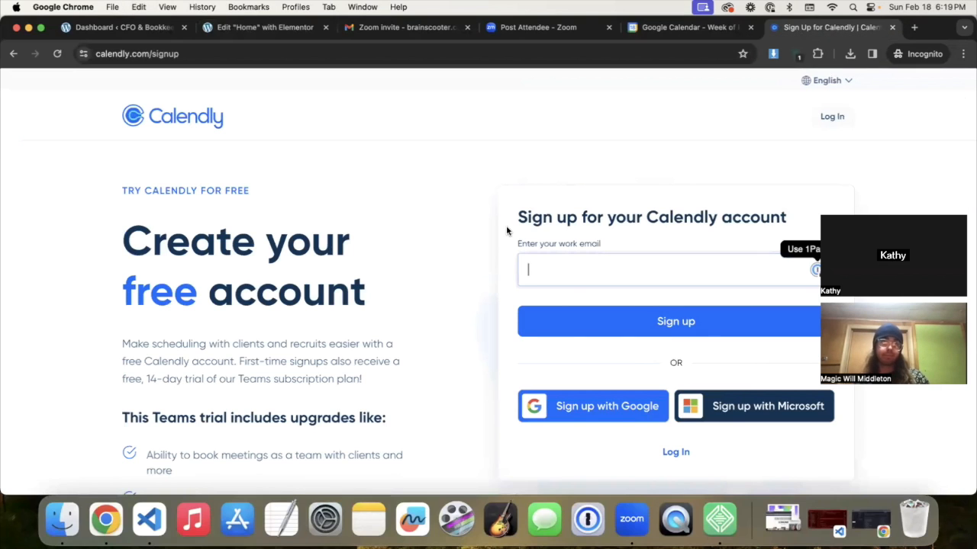
{"action": "key", "text": "super+v"}
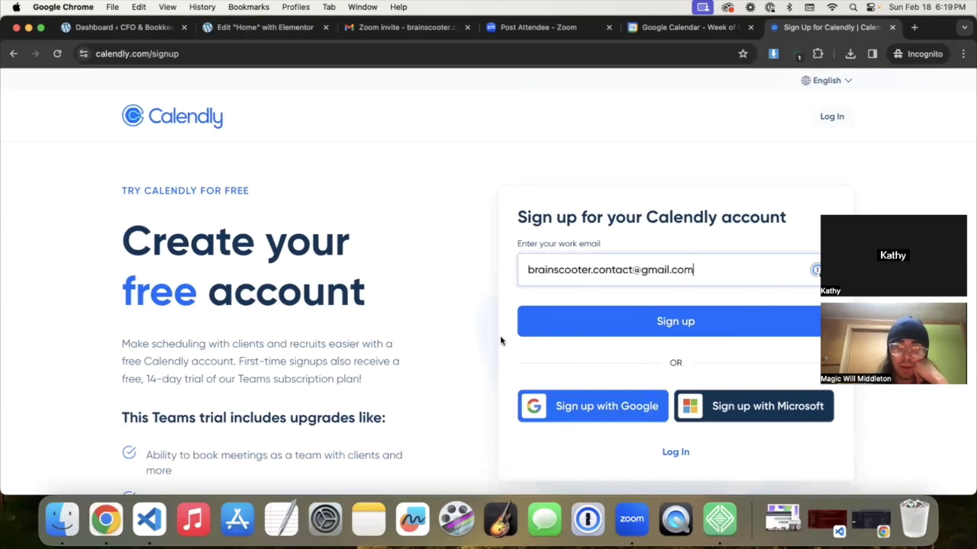
{"action": "left_click", "coordinate": [627, 322]}
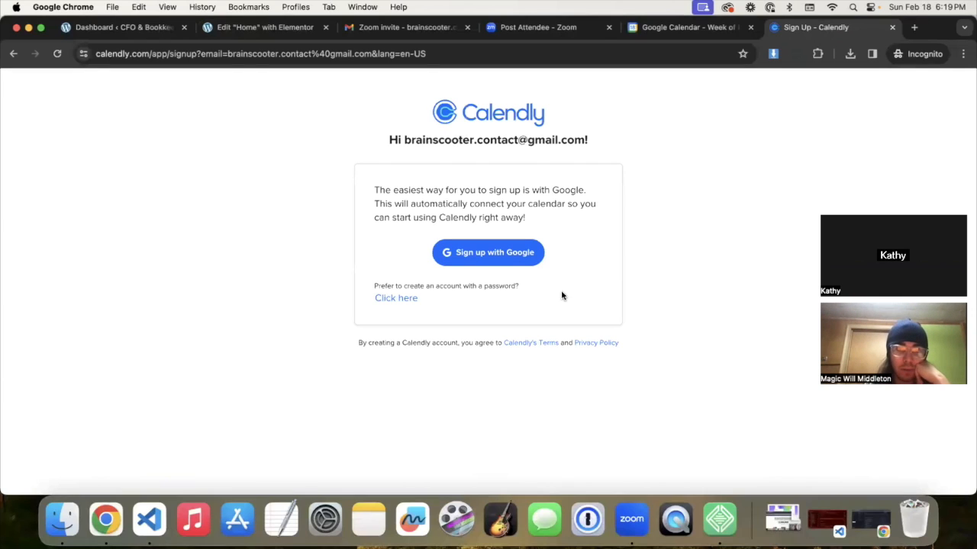
Step: Sign up with the existing Google account and verify it with the texted code
{"action": "left_click", "coordinate": [489, 252]}
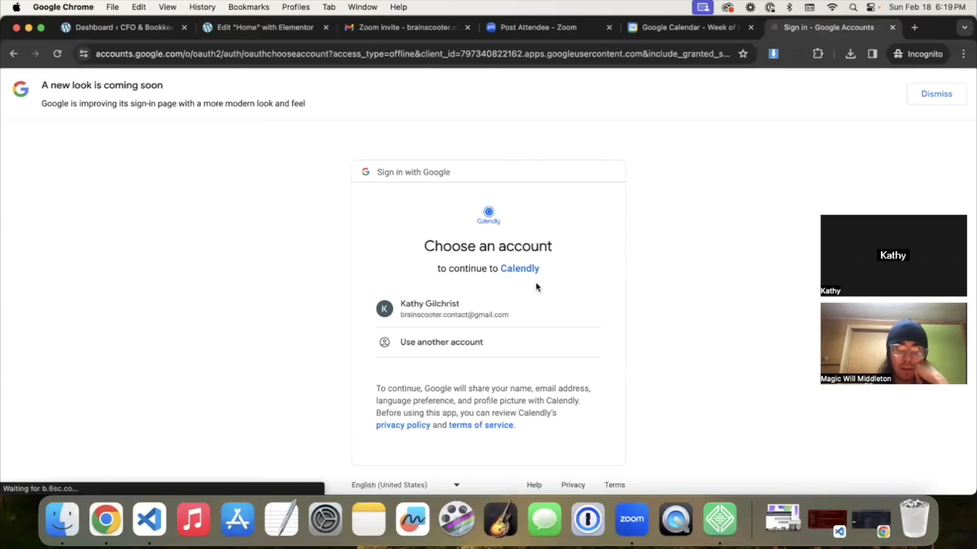
{"action": "left_click", "coordinate": [468, 309]}
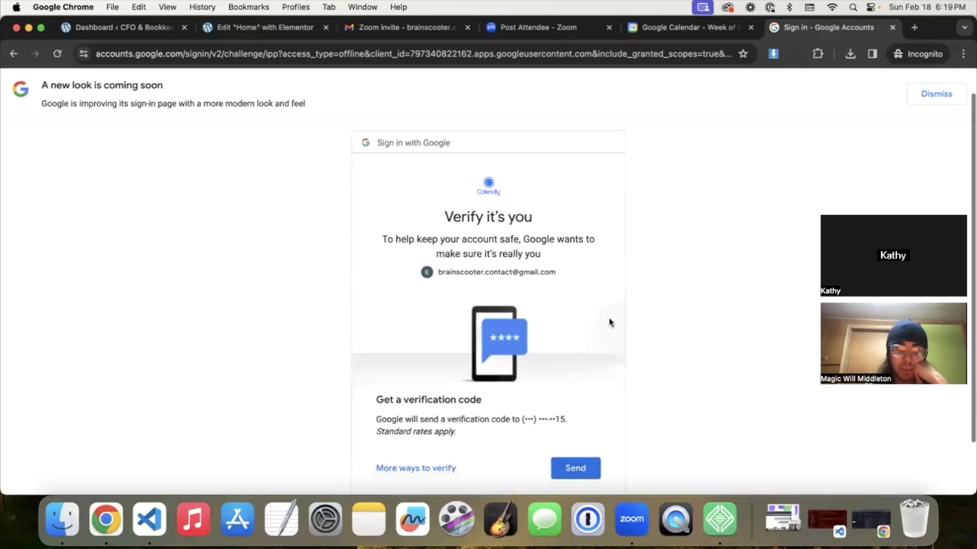
{"action": "left_click", "coordinate": [568, 468]}
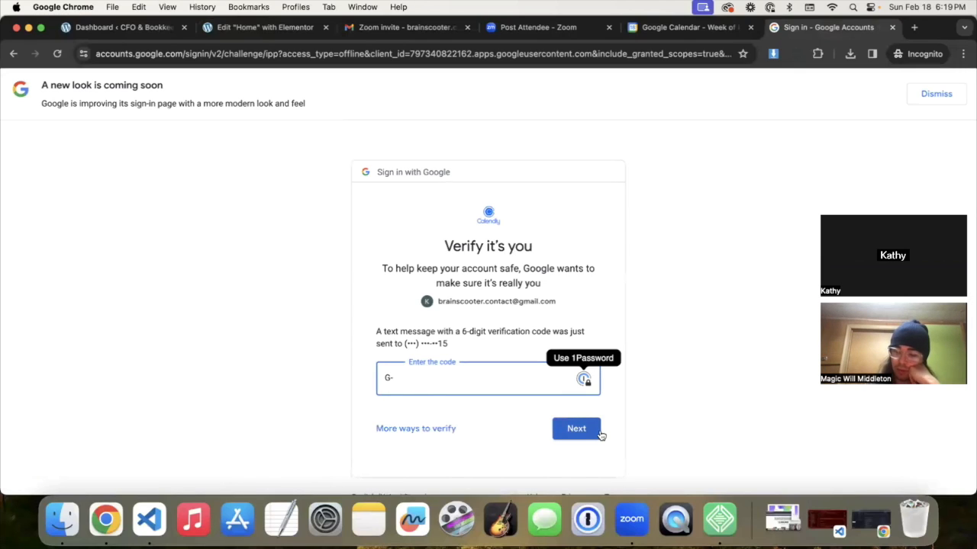
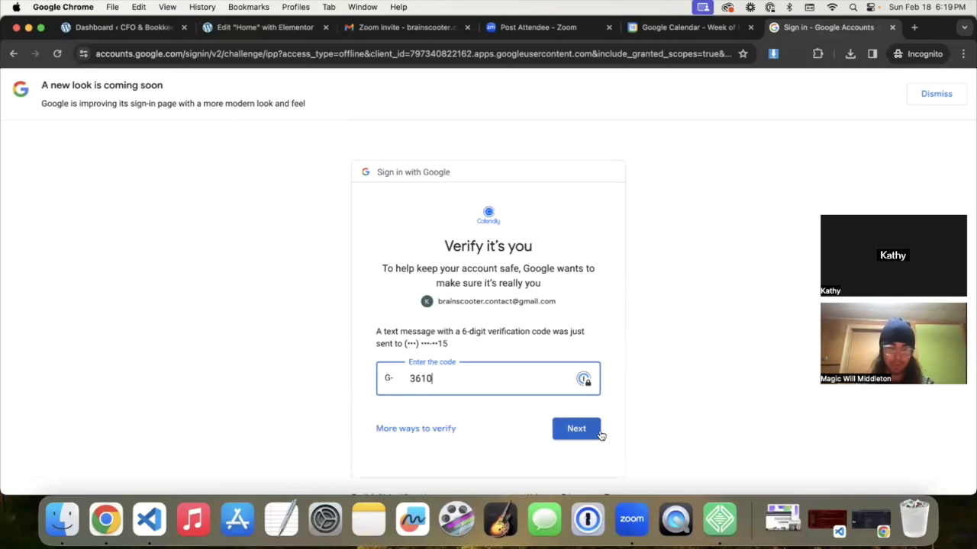
{"action": "left_click", "coordinate": [578, 420]}
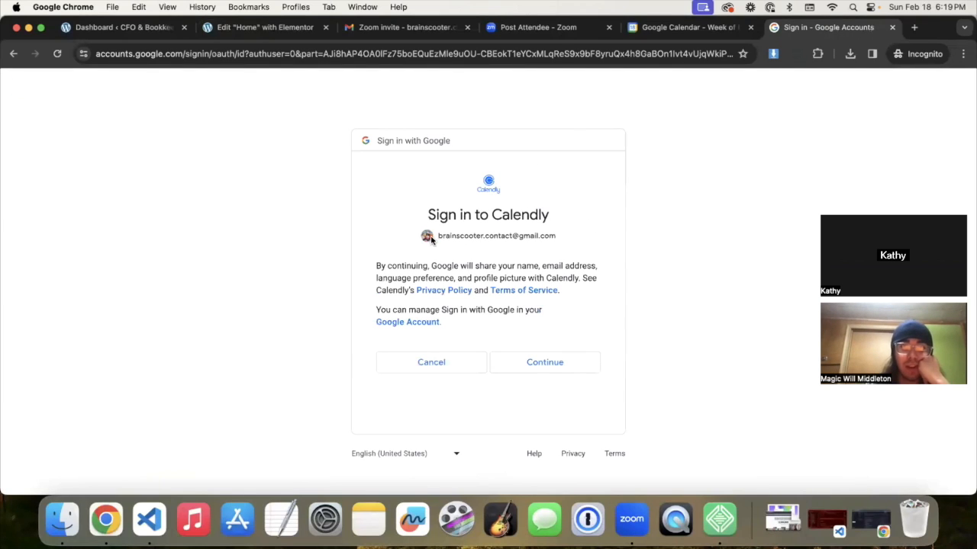
Step: Continue signing in and allow Calendly to access the Google calendars
{"action": "left_click", "coordinate": [526, 361]}
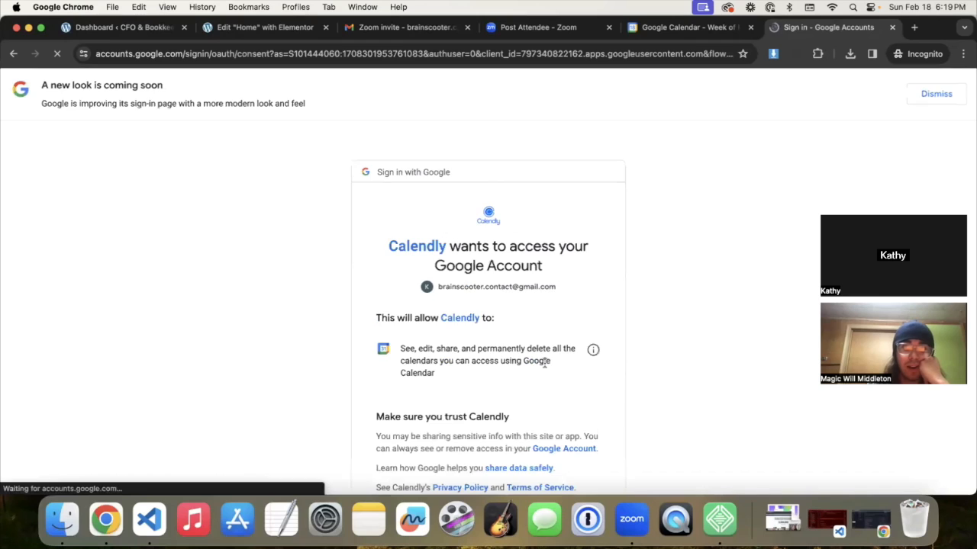
{"action": "scroll", "coordinate": [544, 364], "scroll_direction": "down", "scroll_amount": 3}
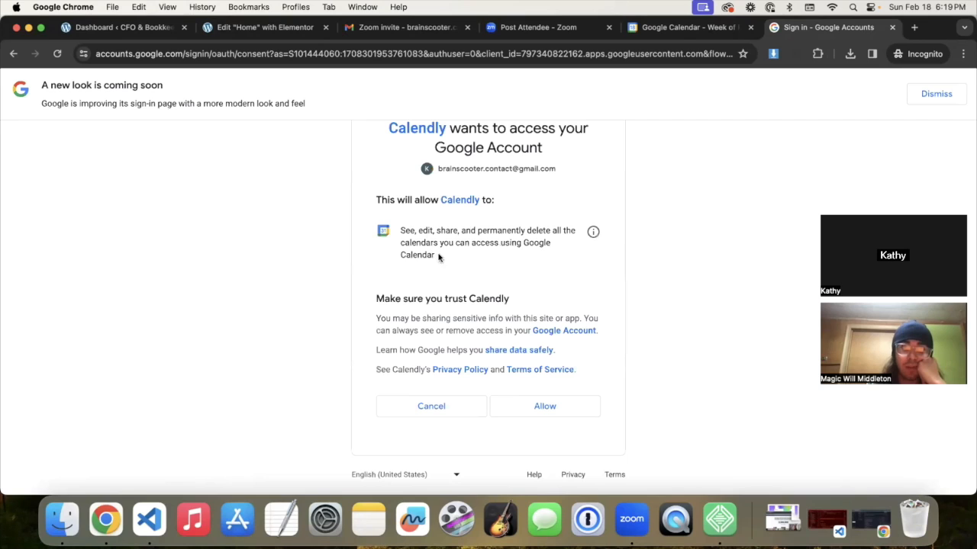
{"action": "left_click_drag", "start_coordinate": [438, 257], "coordinate": [399, 230]}
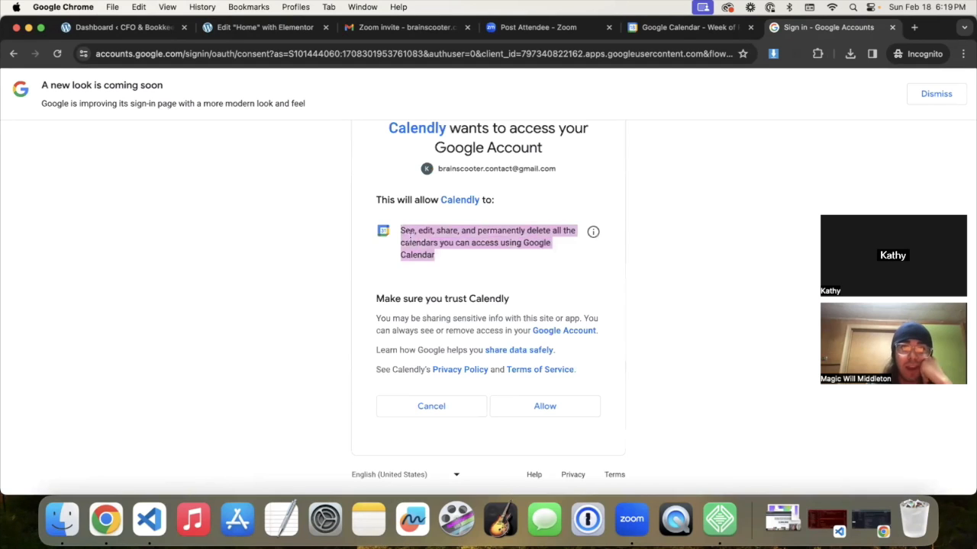
{"action": "left_click", "coordinate": [654, 33]}
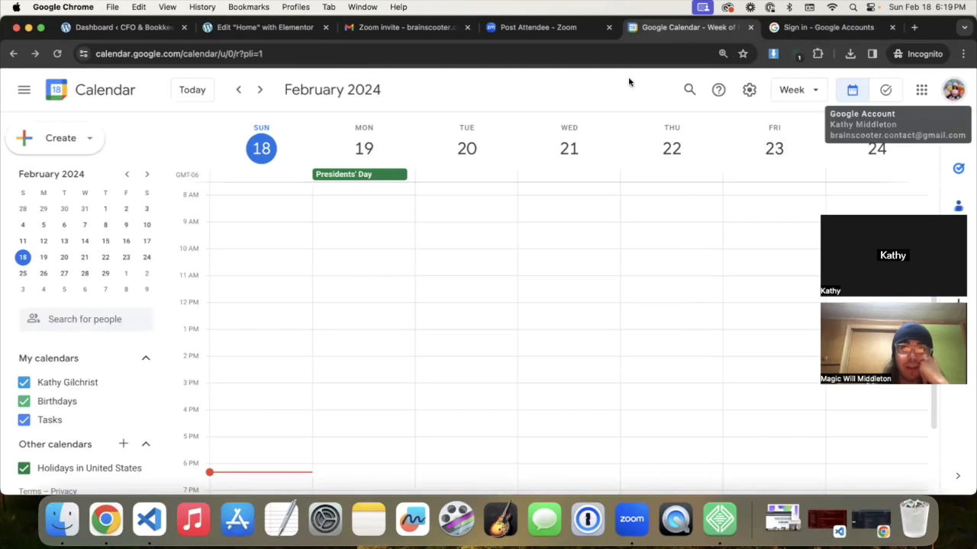
{"action": "left_click", "coordinate": [792, 32]}
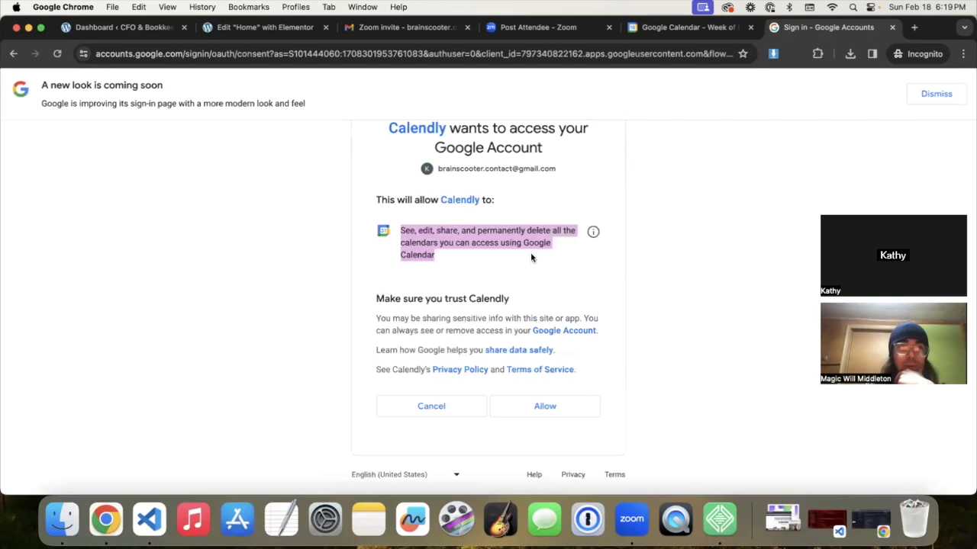
{"action": "left_click", "coordinate": [541, 407]}
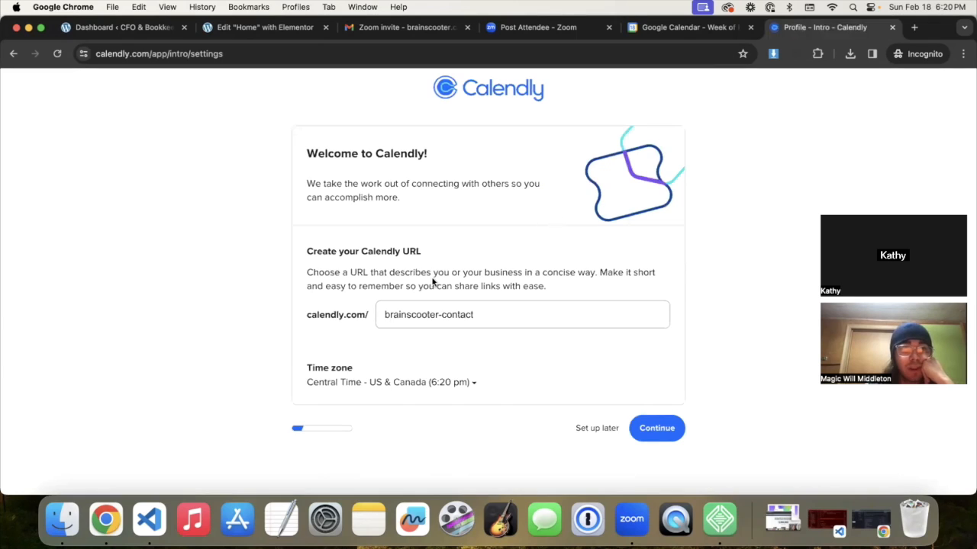
Step: Replace the suggested Calendly URL with cfobookkeeping and save it to continue setup
{"action": "left_click", "coordinate": [402, 315]}
{"action": "key", "text": "super+a"}
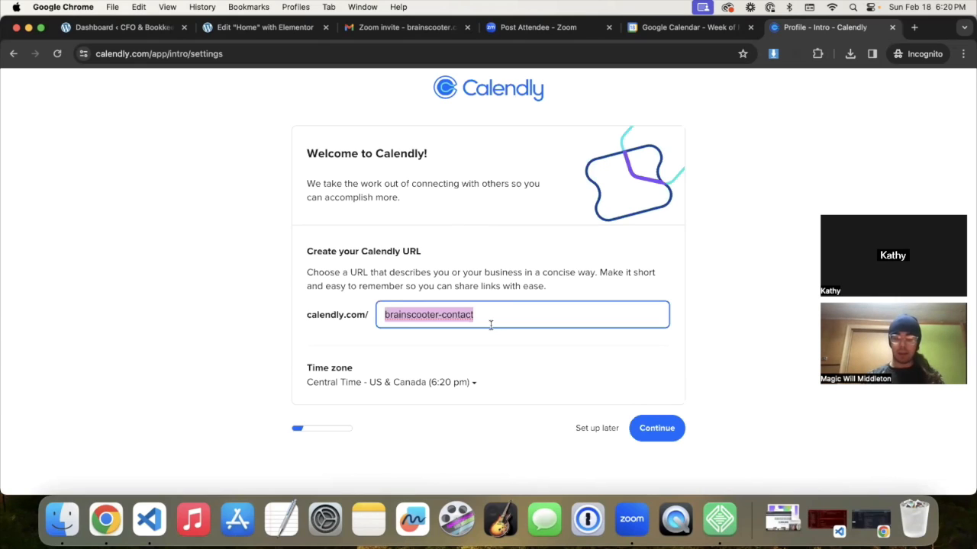
{"action": "key", "text": "BackSpace"}
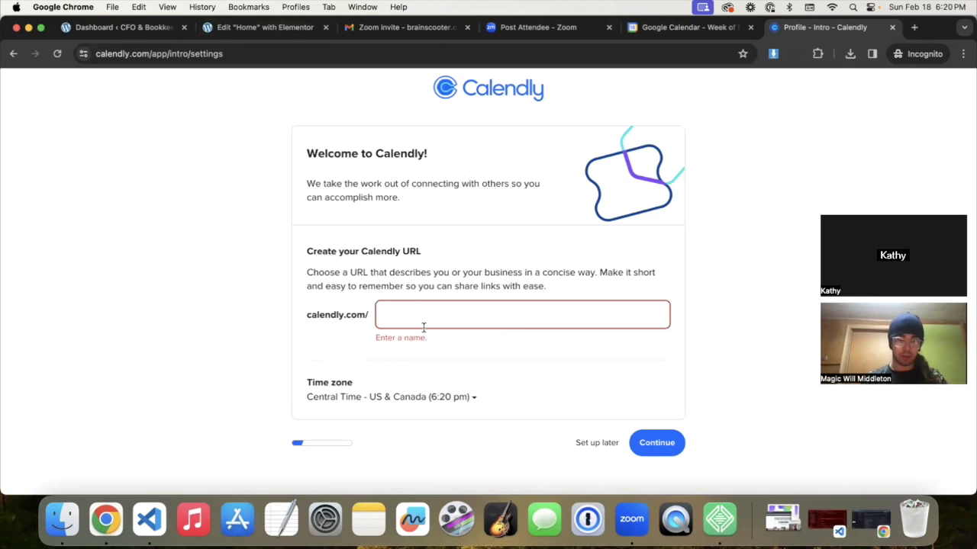
{"action": "type", "text": "cfobo"}
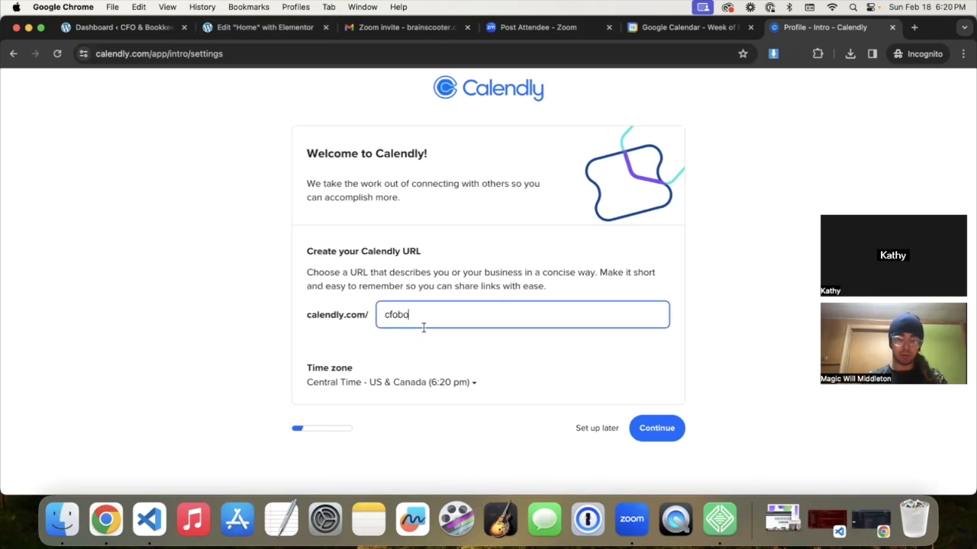
{"action": "type", "text": "okkeepi"}
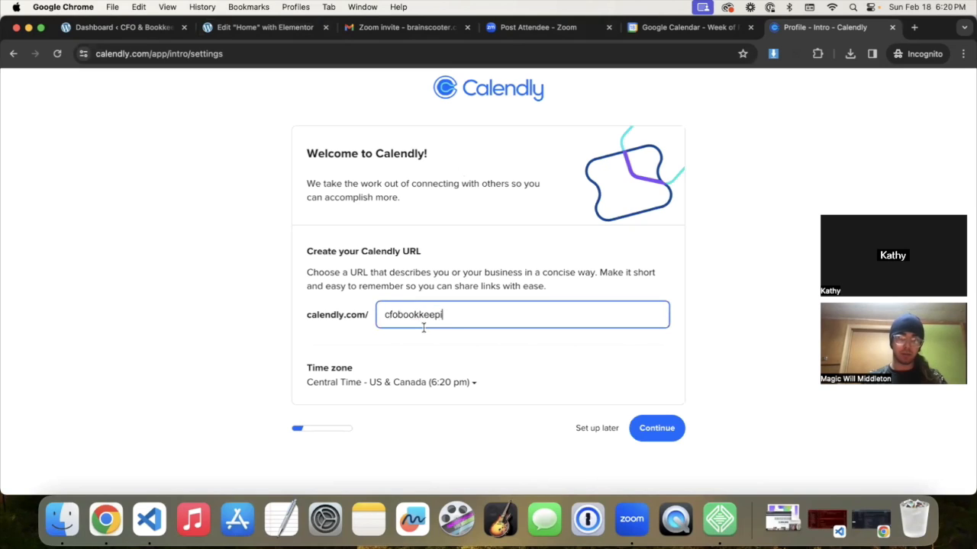
{"action": "type", "text": "ngbr"}
{"action": "left_click", "coordinate": [737, 377]}
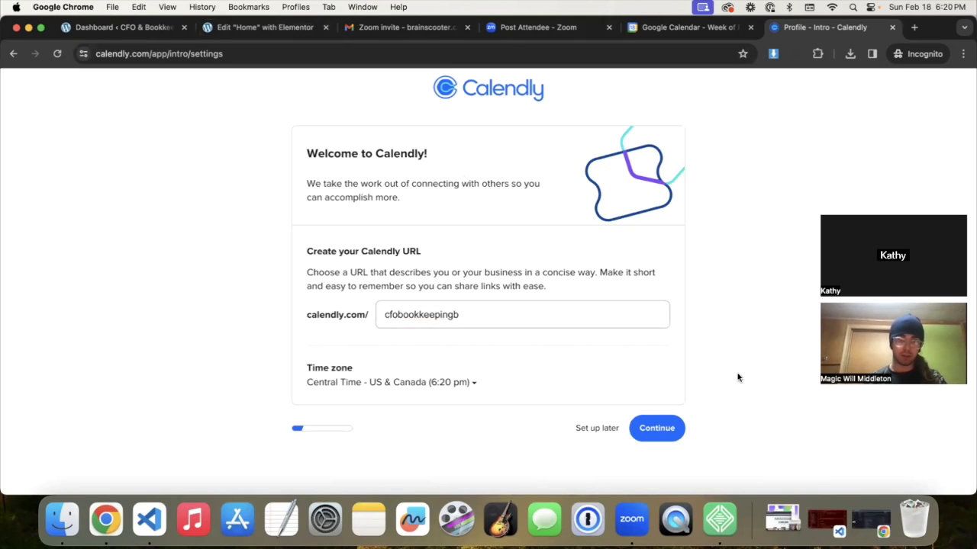
{"action": "left_click", "coordinate": [533, 317]}
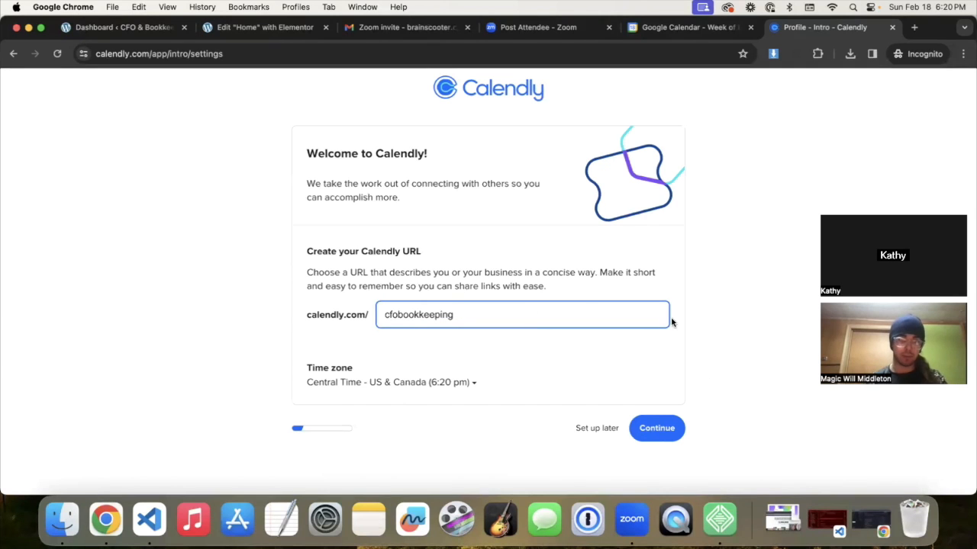
{"action": "left_click", "coordinate": [731, 308]}
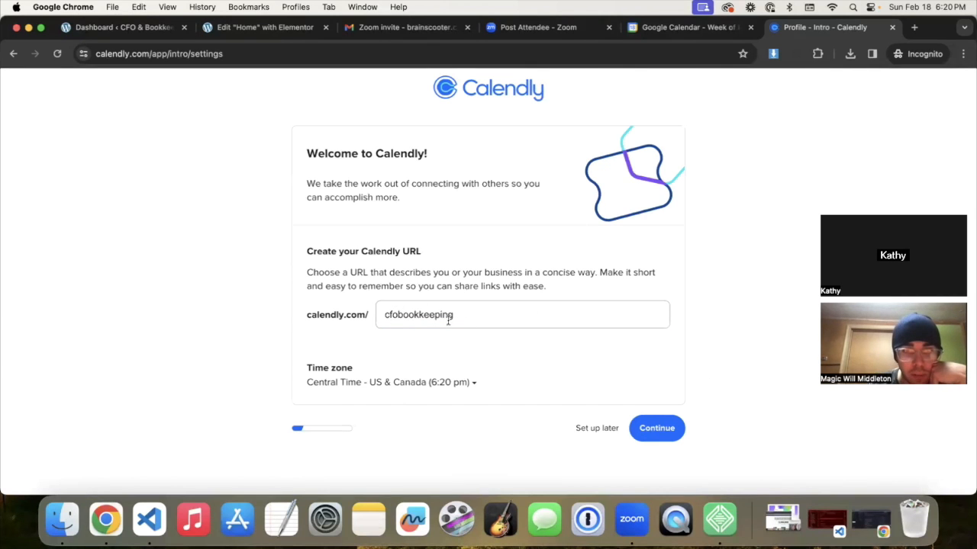
{"action": "left_click_drag", "start_coordinate": [397, 314], "coordinate": [473, 317]}
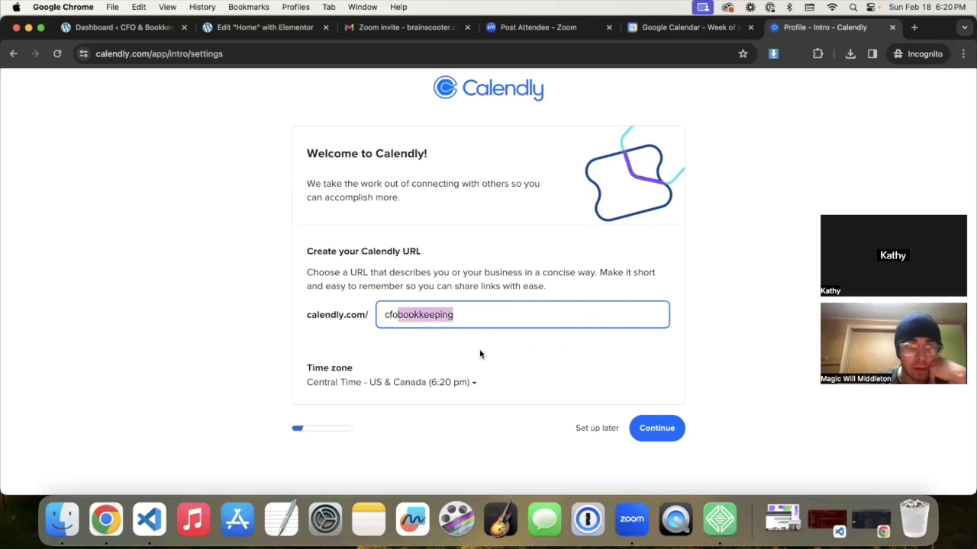
{"action": "left_click", "coordinate": [521, 360]}
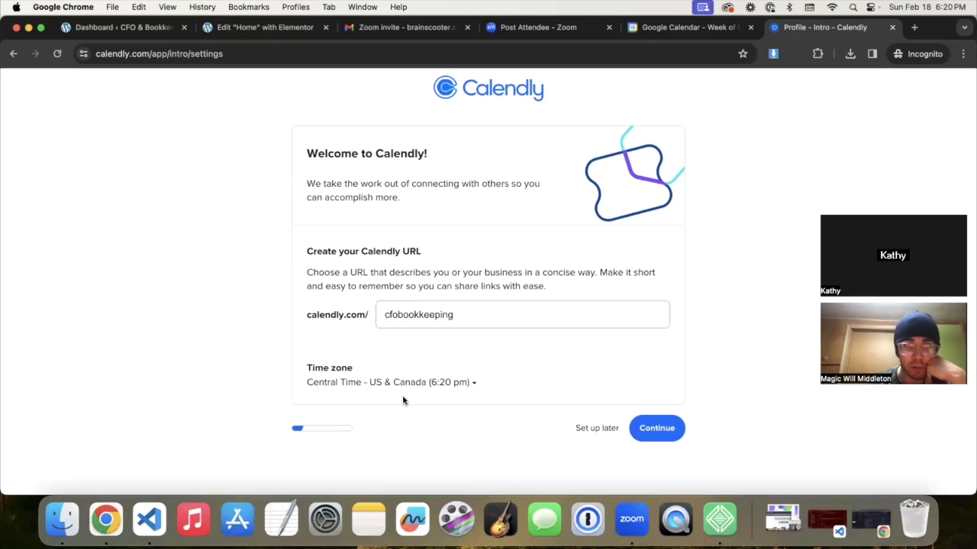
{"action": "left_click", "coordinate": [670, 428]}
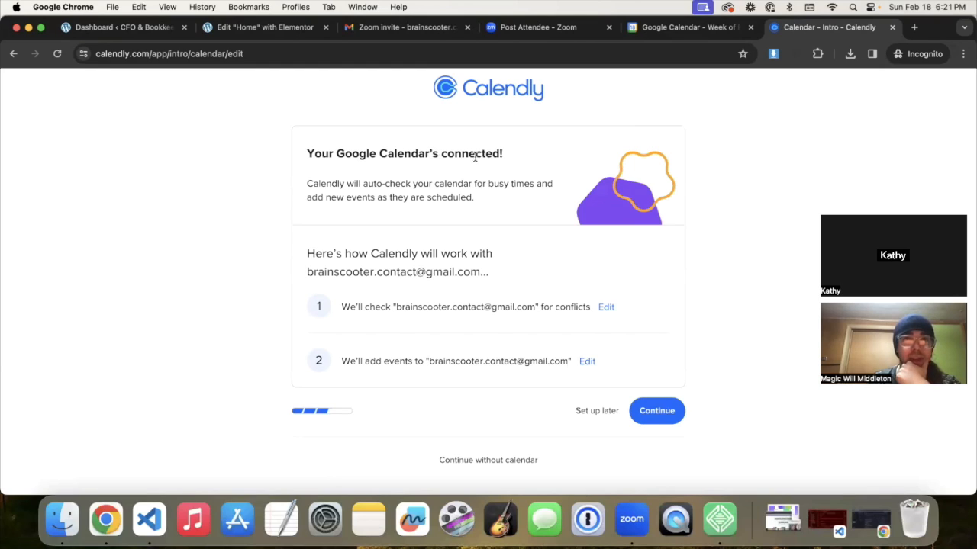
Step: In a private tab, view calendly.com/magicwillmiddleton's 30 Minute Meeting date picker and time zone options
{"action": "left_click", "coordinate": [917, 28]}
{"action": "type", "text": "c"}
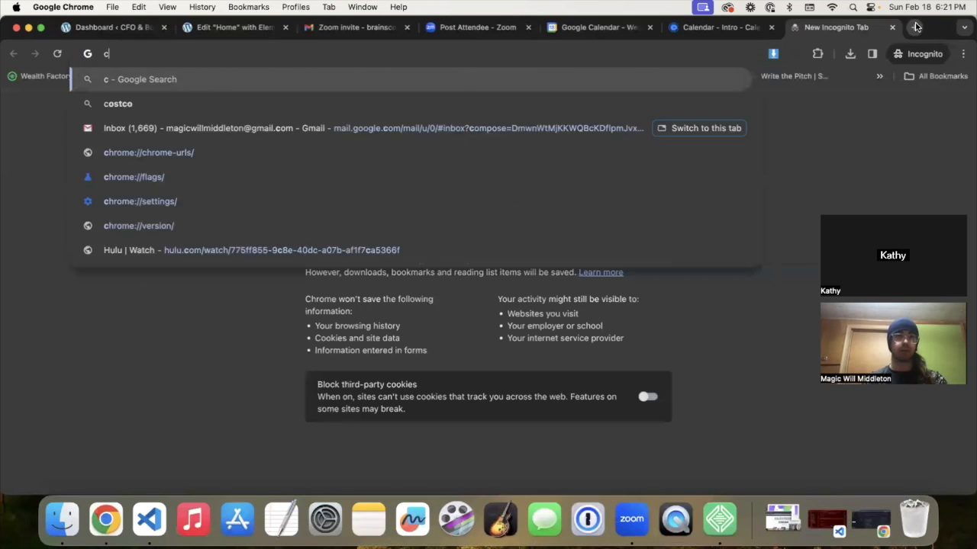
{"action": "type", "text": "alendly.com/"}
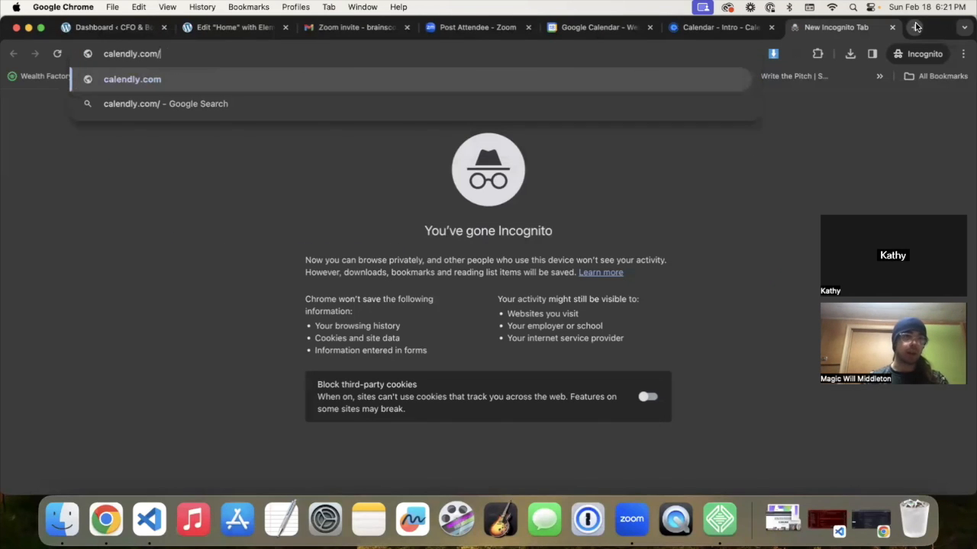
{"action": "type", "text": "magicwillmiddleton"}
{"action": "key", "text": "Return"}
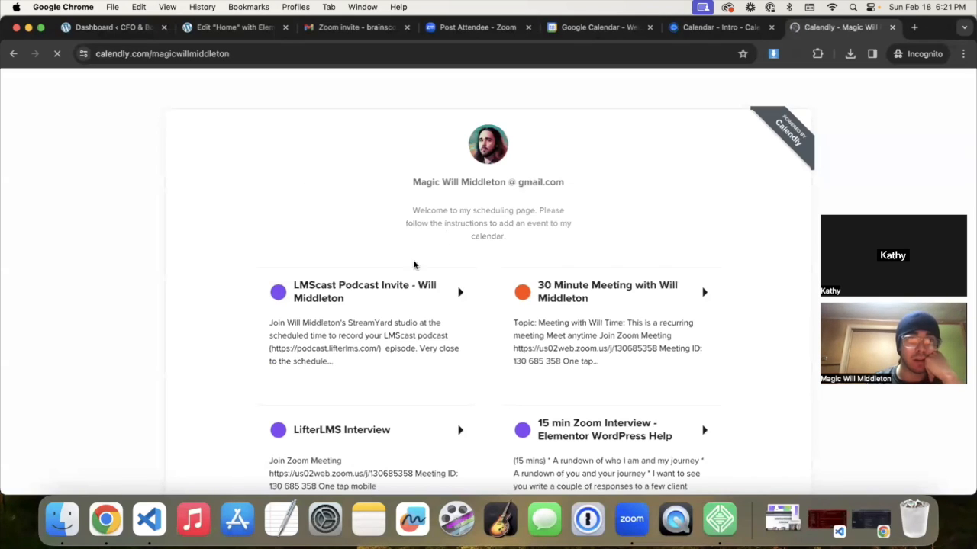
{"action": "left_click", "coordinate": [574, 312]}
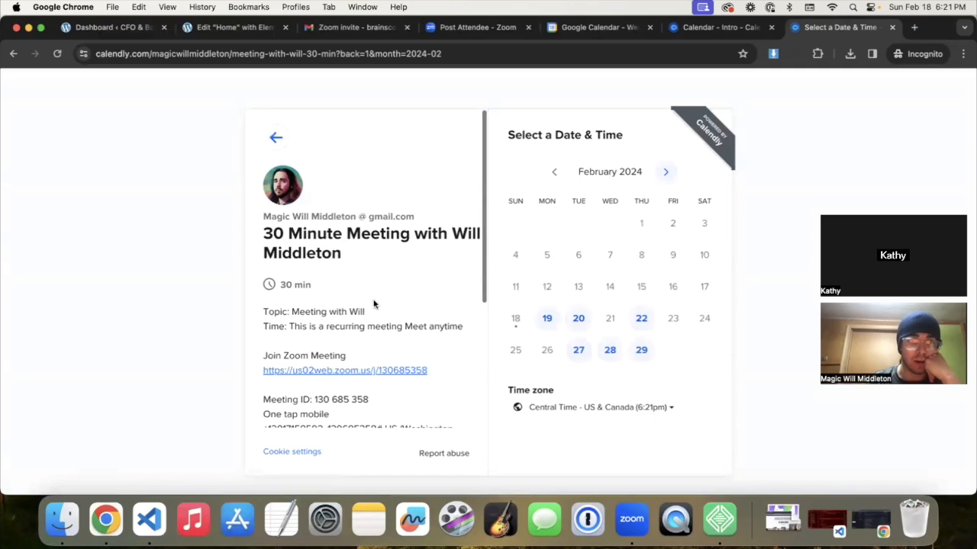
{"action": "scroll", "coordinate": [373, 303], "scroll_direction": "down", "scroll_amount": 2}
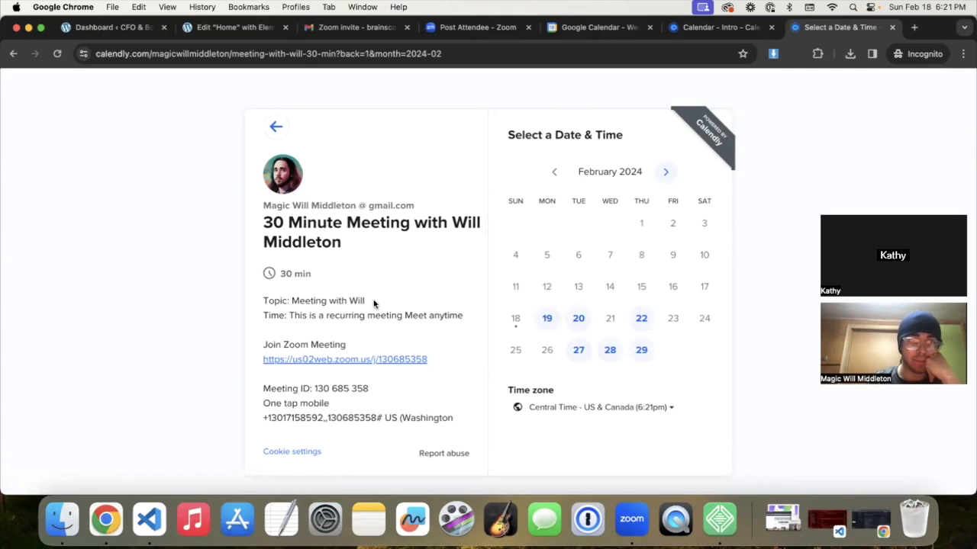
{"action": "scroll", "coordinate": [390, 275], "scroll_direction": "down", "scroll_amount": 5}
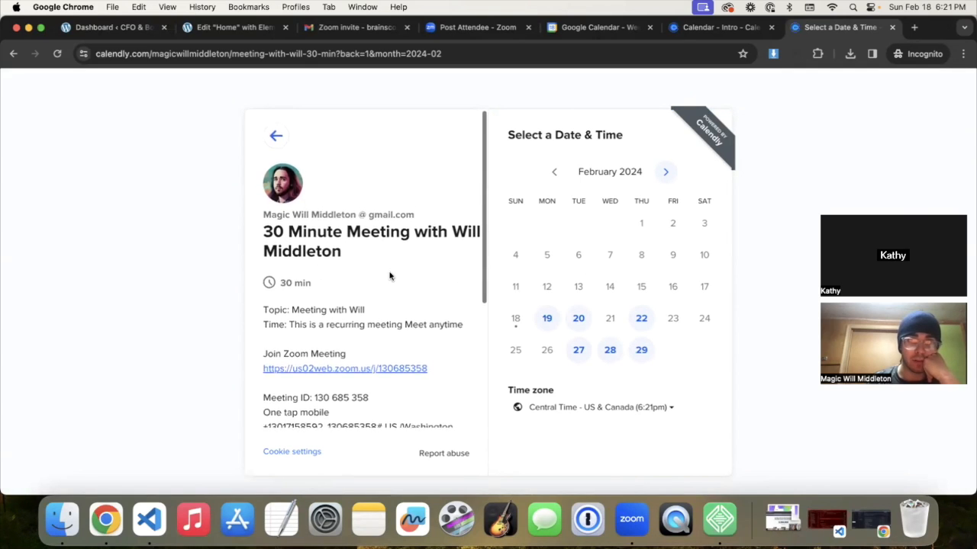
{"action": "scroll", "coordinate": [318, 188], "scroll_direction": "down", "scroll_amount": 3}
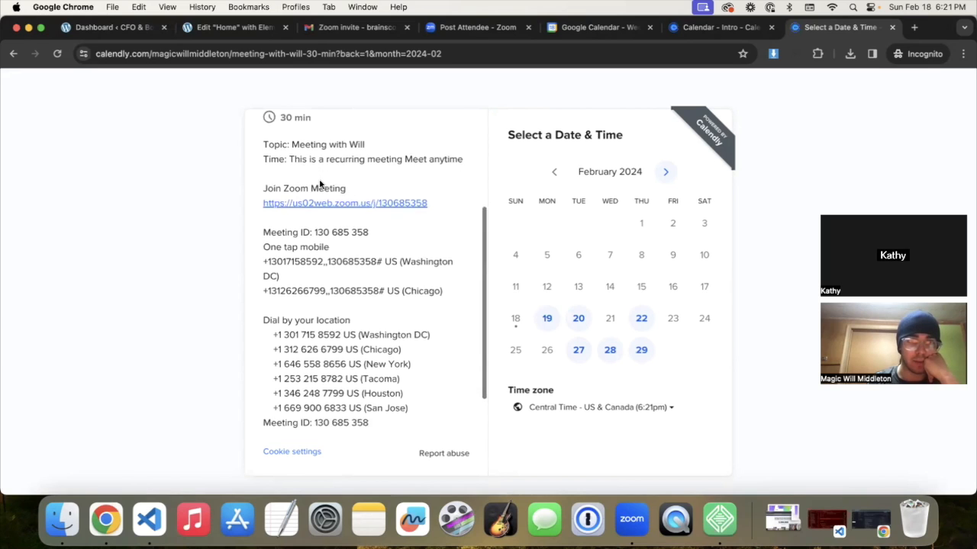
{"action": "scroll", "coordinate": [319, 185], "scroll_direction": "down", "scroll_amount": 1}
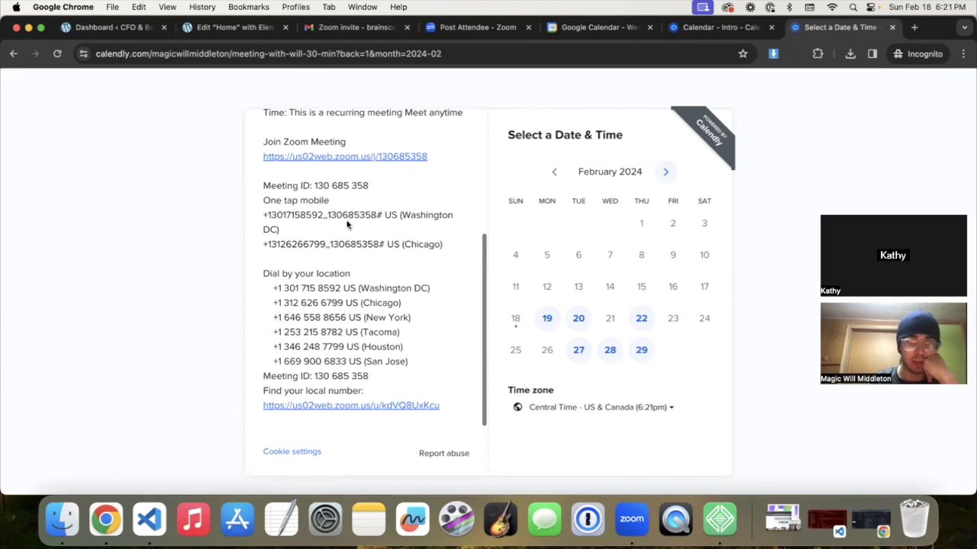
{"action": "scroll", "coordinate": [349, 226], "scroll_direction": "up", "scroll_amount": 5}
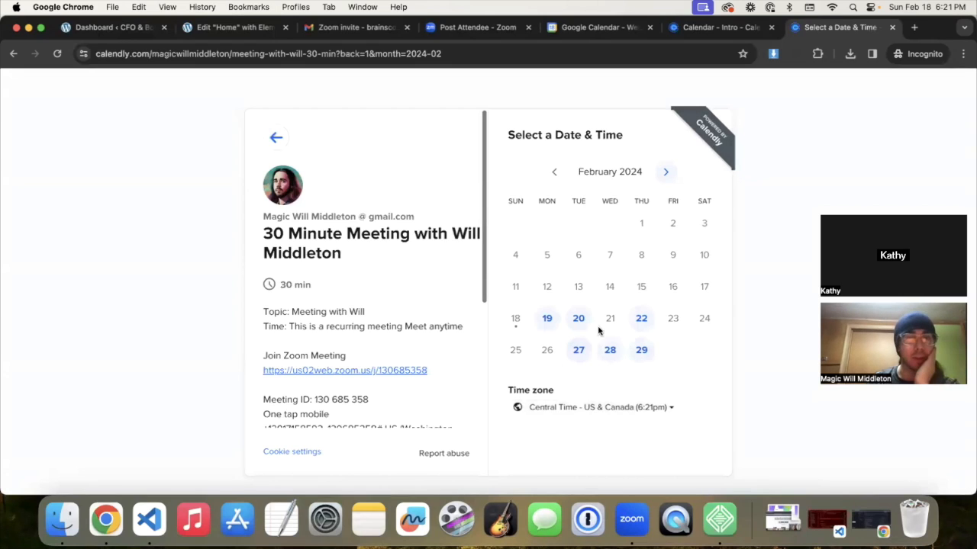
{"action": "left_click", "coordinate": [606, 408]}
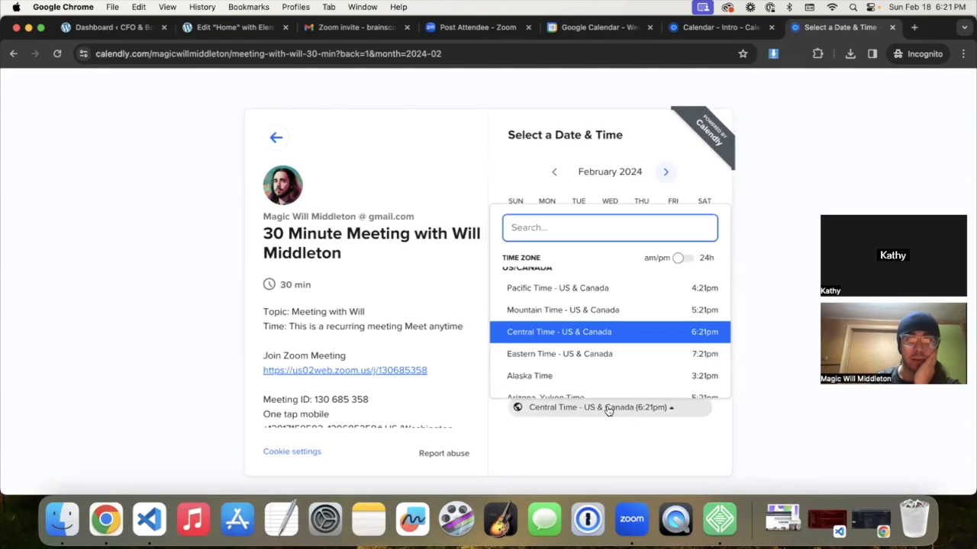
{"action": "left_click", "coordinate": [818, 303]}
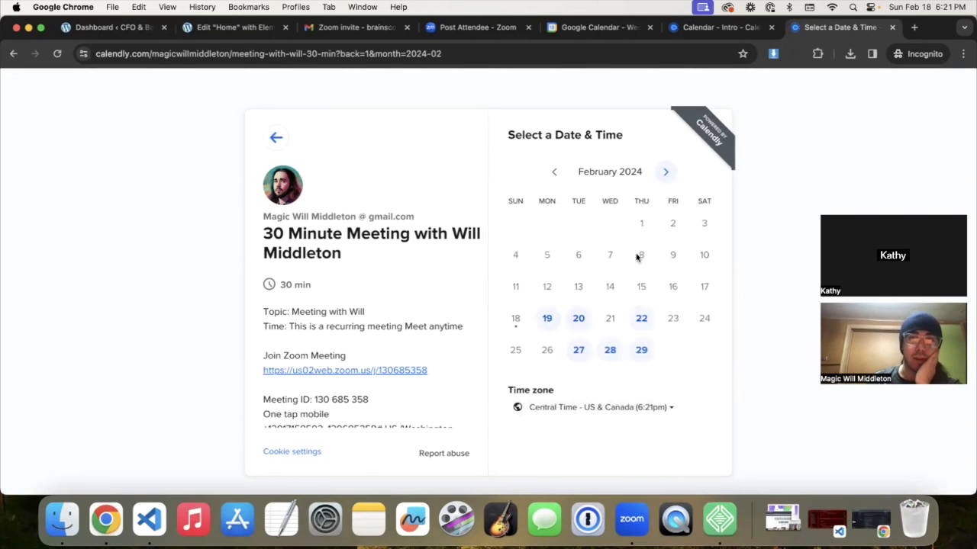
Step: Close the example booking tab, review the connected-calendar settings, and continue to availability
{"action": "left_click", "coordinate": [893, 28]}
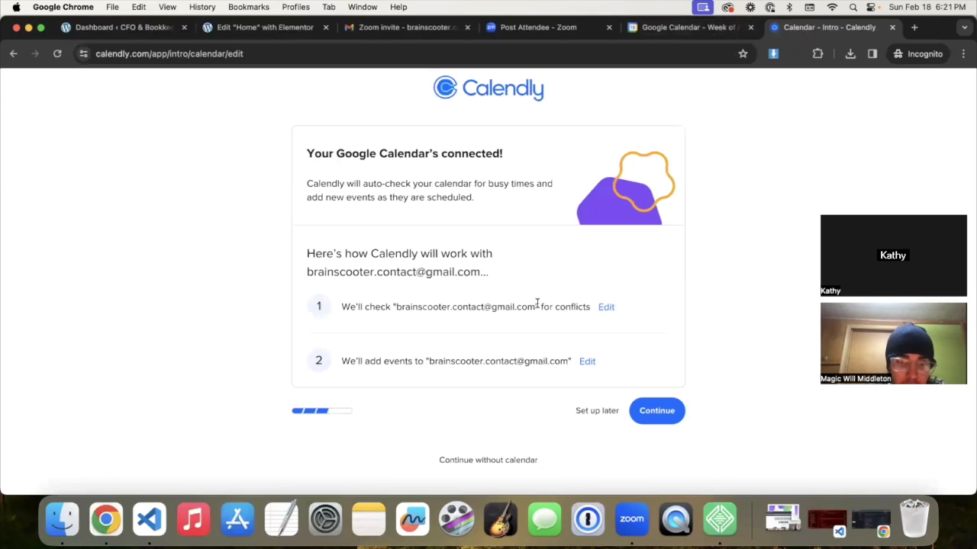
{"action": "left_click_drag", "start_coordinate": [537, 305], "coordinate": [570, 304]}
{"action": "left_click_drag", "start_coordinate": [342, 362], "coordinate": [504, 374]}
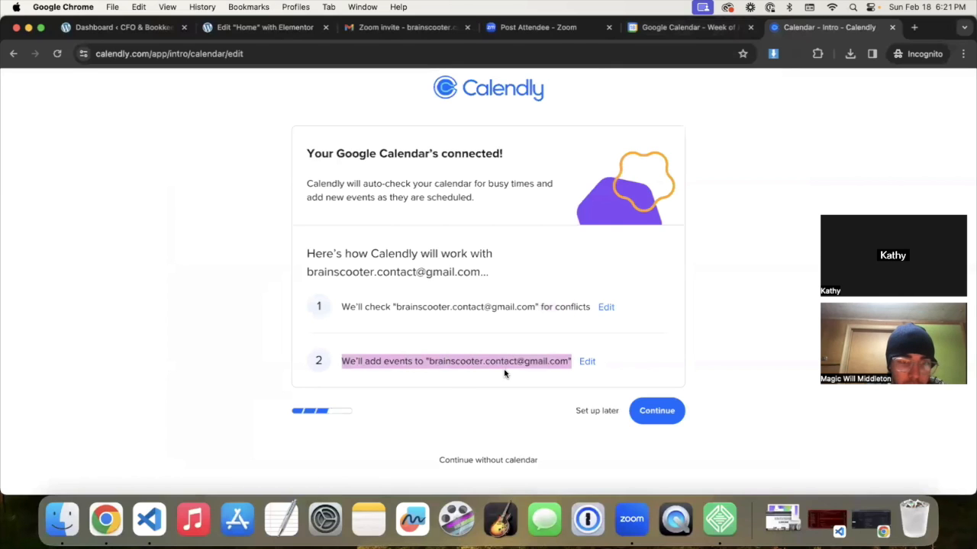
{"action": "left_click", "coordinate": [657, 410]}
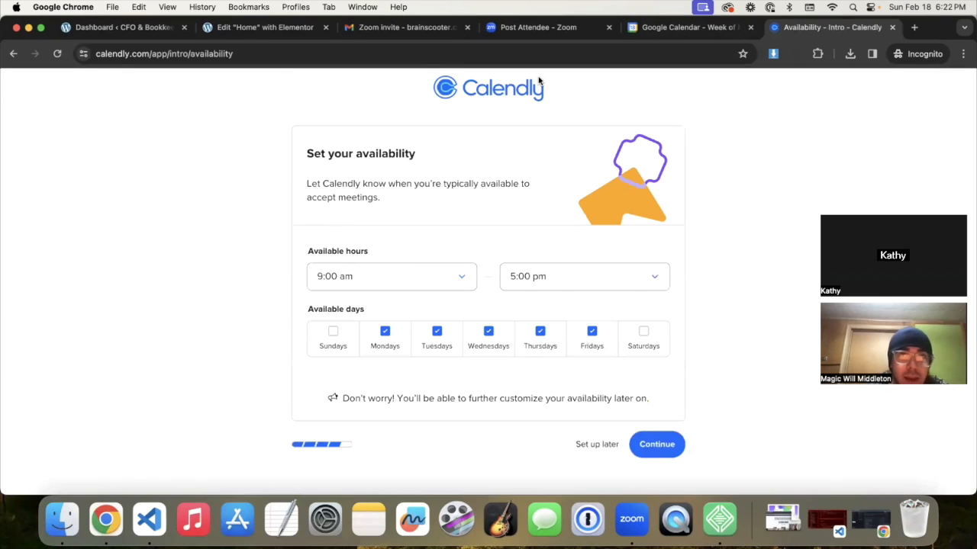
Step: Set available hours to 1:00–3:00 pm, Monday through Thursday with Friday removed, and continue
{"action": "left_click", "coordinate": [684, 29]}
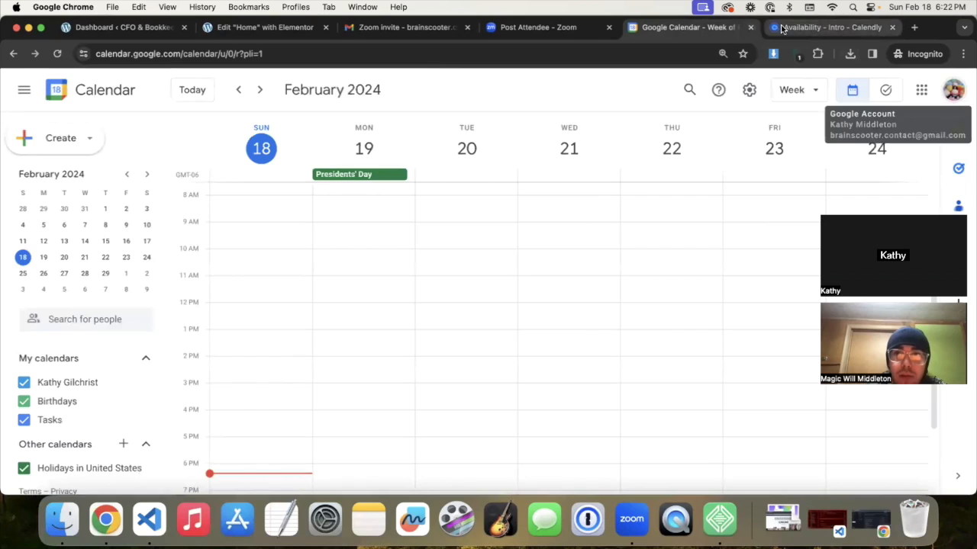
{"action": "left_click", "coordinate": [781, 29]}
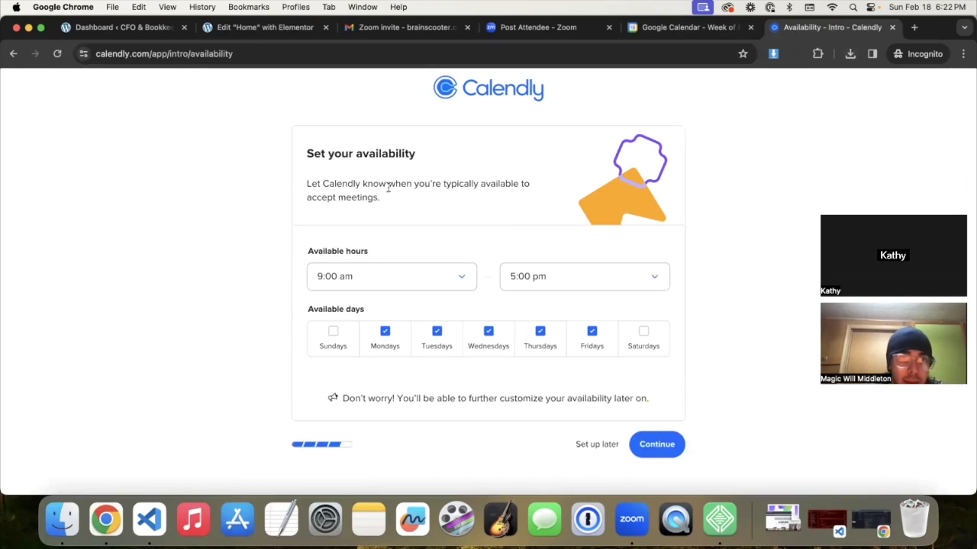
{"action": "left_click", "coordinate": [343, 279]}
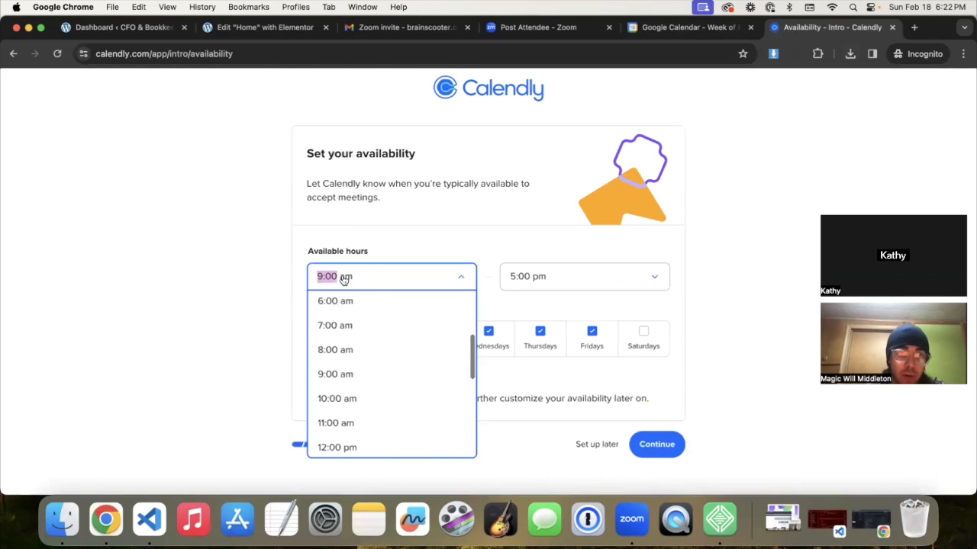
{"action": "scroll", "coordinate": [344, 421], "scroll_direction": "down", "scroll_amount": 3}
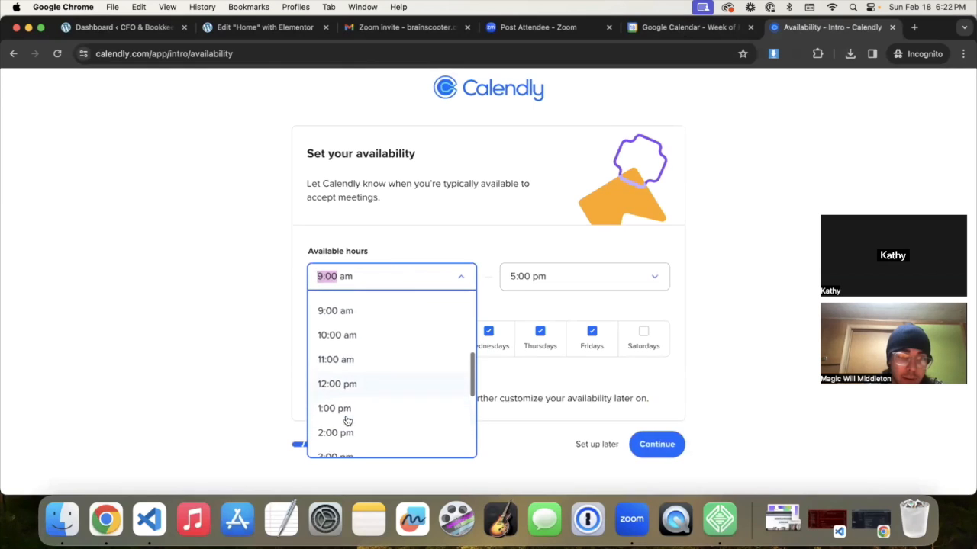
{"action": "left_click", "coordinate": [332, 399]}
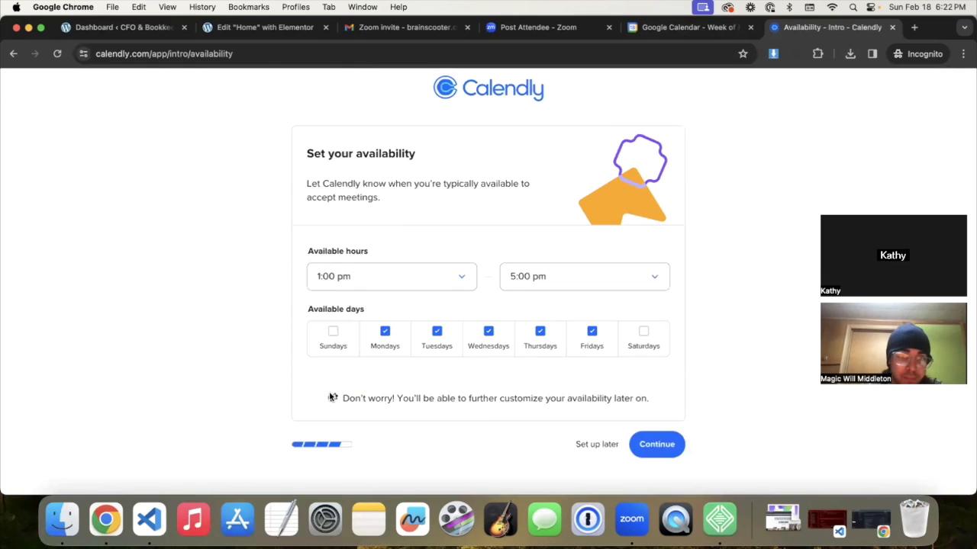
{"action": "left_click", "coordinate": [648, 278]}
{"action": "scroll", "coordinate": [569, 411], "scroll_direction": "up", "scroll_amount": 2}
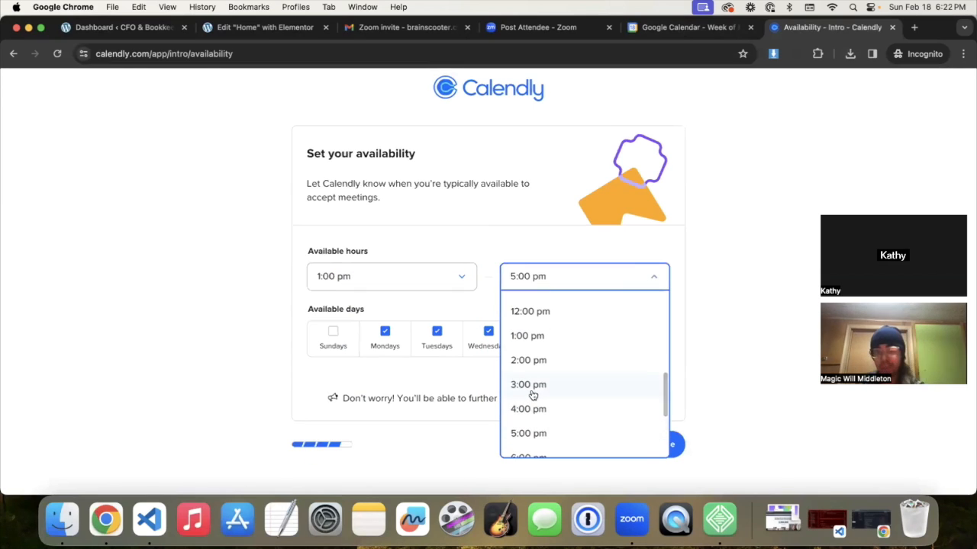
{"action": "left_click", "coordinate": [591, 385]}
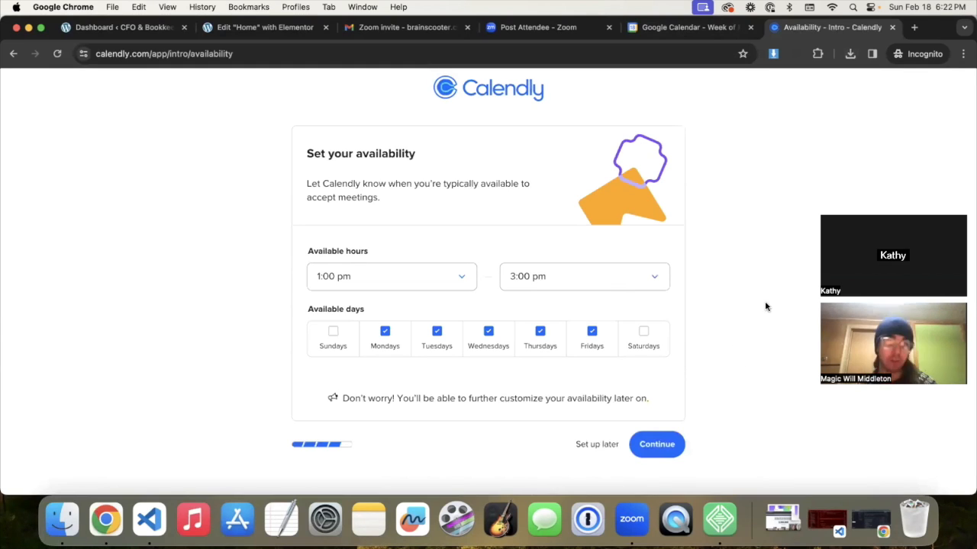
{"action": "left_click", "coordinate": [592, 333]}
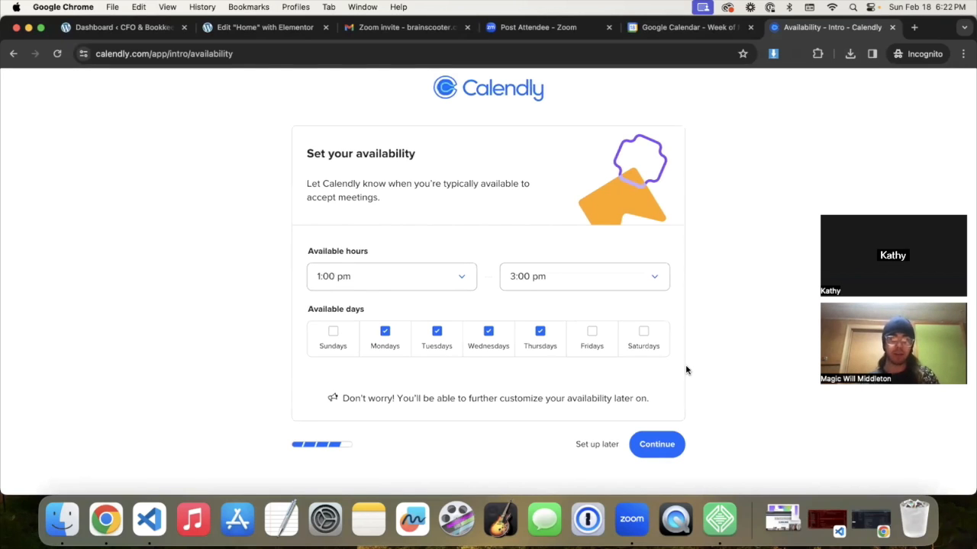
{"action": "left_click", "coordinate": [650, 445]}
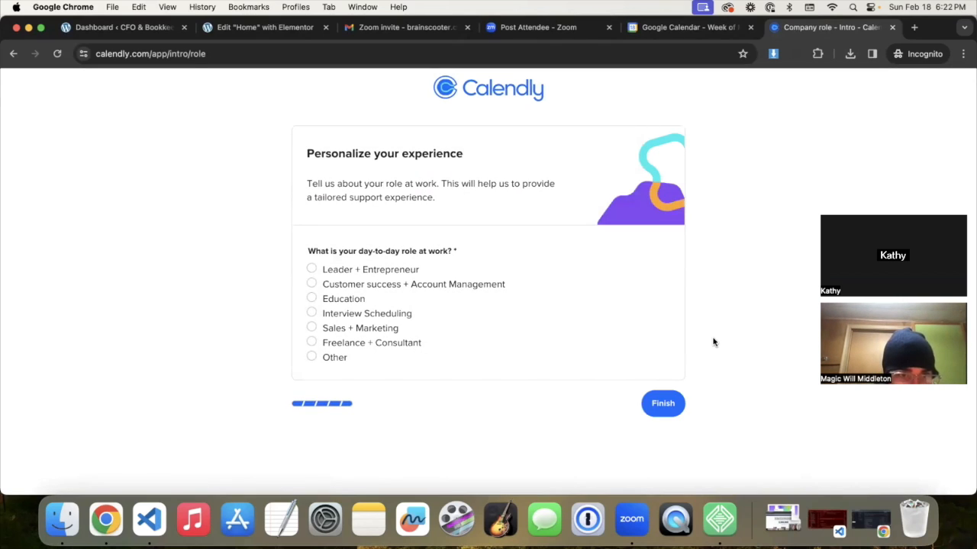
Step: Choose Leader + Entrepreneur as the role, finish onboarding, and dismiss the getting-started checklist
{"action": "left_click", "coordinate": [313, 271]}
{"action": "left_click", "coordinate": [665, 406]}
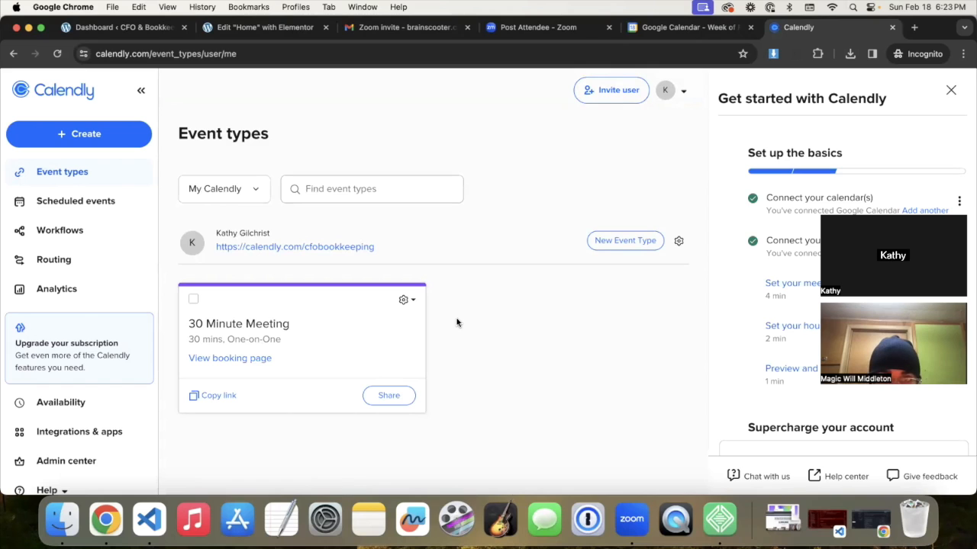
{"action": "left_click", "coordinate": [950, 90]}
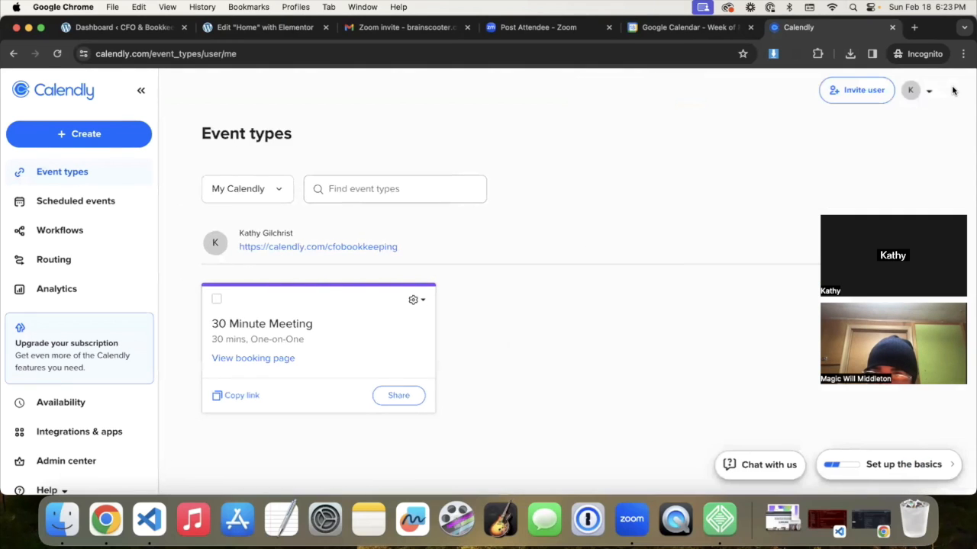
Step: Rename the 30 Minute Meeting event to 30 Minute Consultation in its event details
{"action": "left_click", "coordinate": [266, 327]}
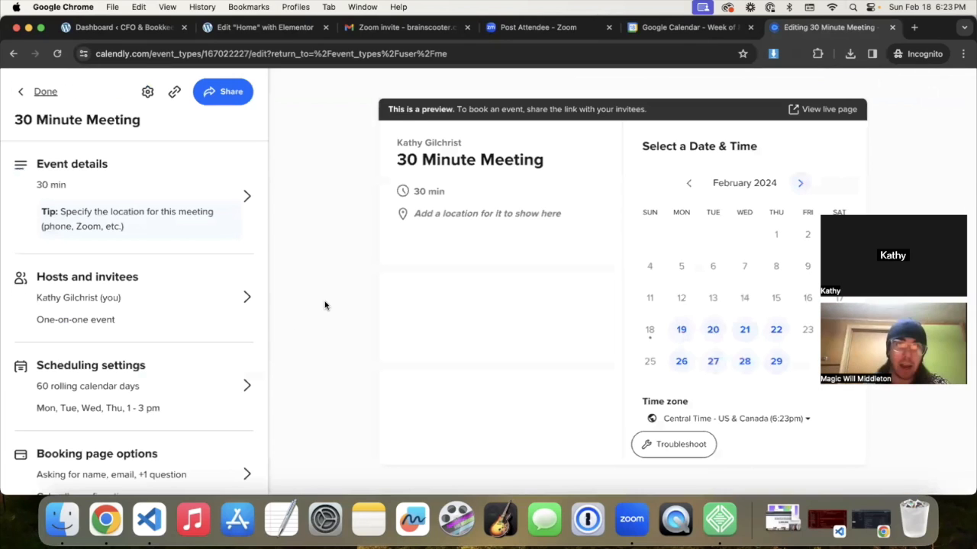
{"action": "left_click_drag", "start_coordinate": [396, 159], "coordinate": [452, 157]}
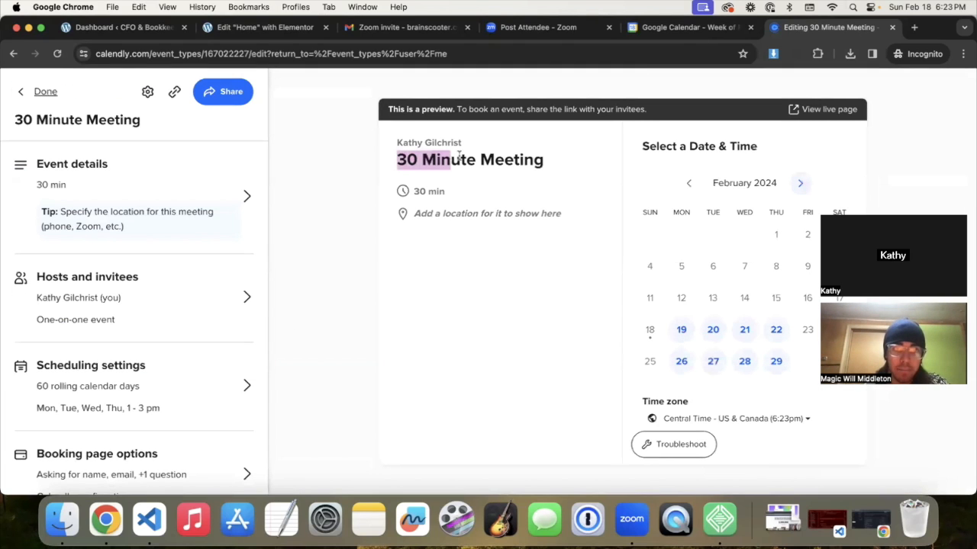
{"action": "left_click_drag", "start_coordinate": [551, 161], "coordinate": [379, 166]}
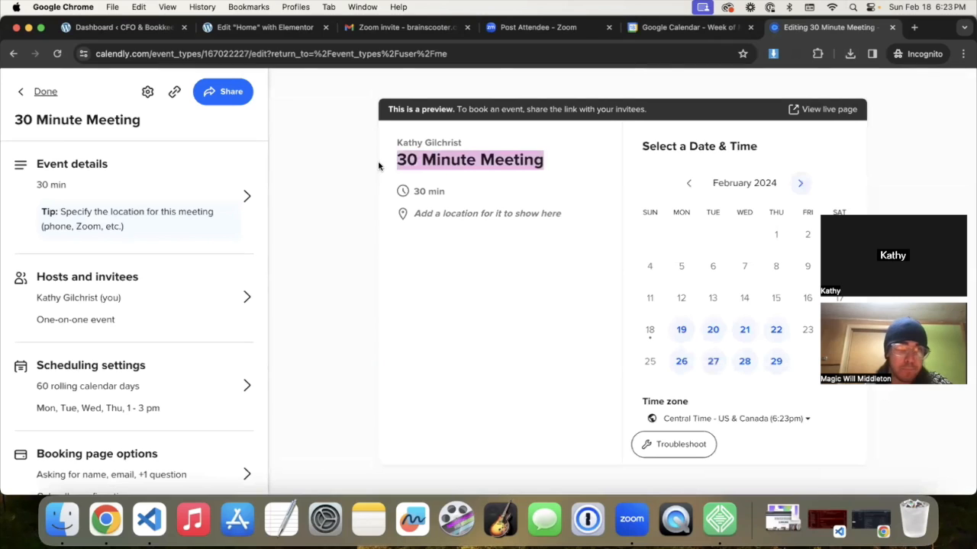
{"action": "left_click", "coordinate": [379, 167]}
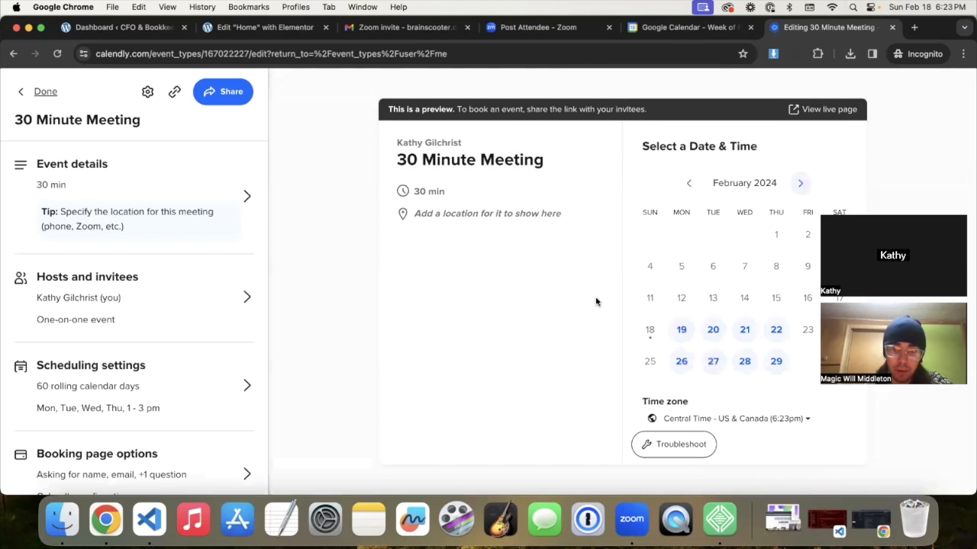
{"action": "left_click", "coordinate": [73, 175]}
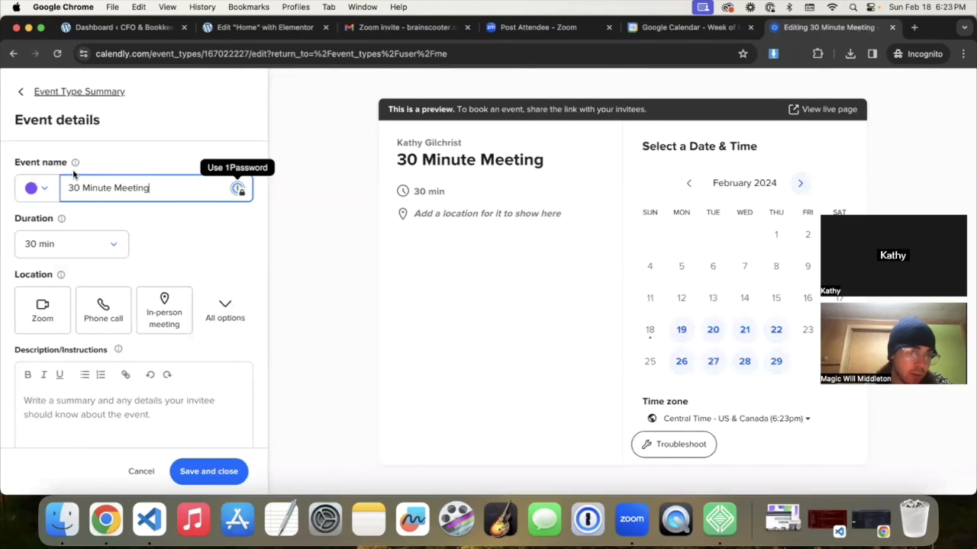
{"action": "triple_click", "coordinate": [73, 191]}
{"action": "left_click", "coordinate": [141, 191]}
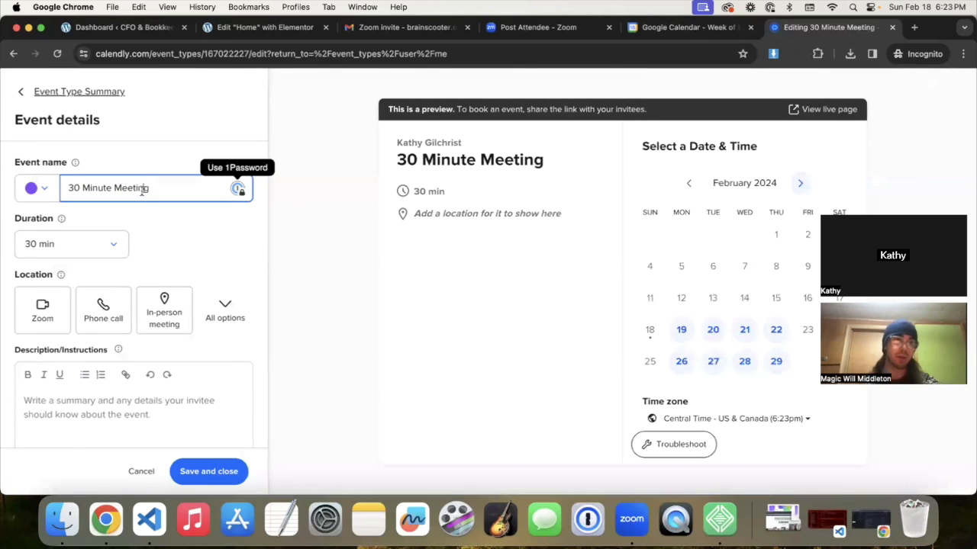
{"action": "double_click", "coordinate": [138, 192]}
{"action": "type", "text": "Consultations"}
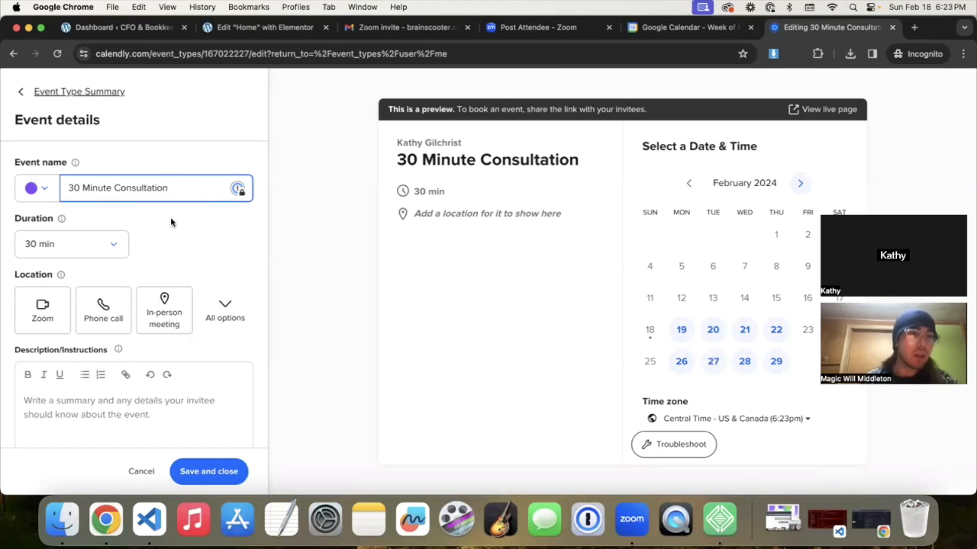
Step: Add the description 'Zoom link:' to the event and save it
{"action": "scroll", "coordinate": [50, 310], "scroll_direction": "down", "scroll_amount": 2}
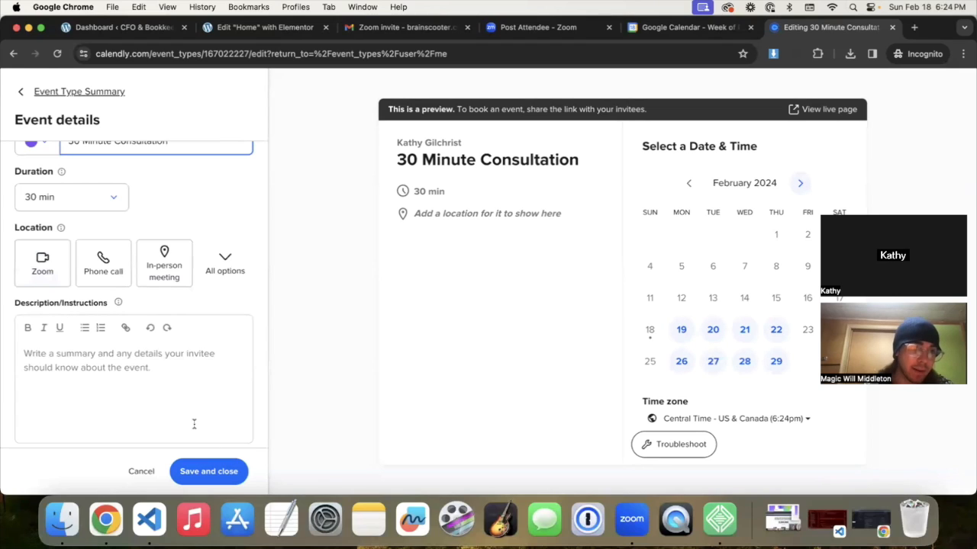
{"action": "left_click", "coordinate": [195, 370]}
{"action": "type", "text": "Zoom link:"}
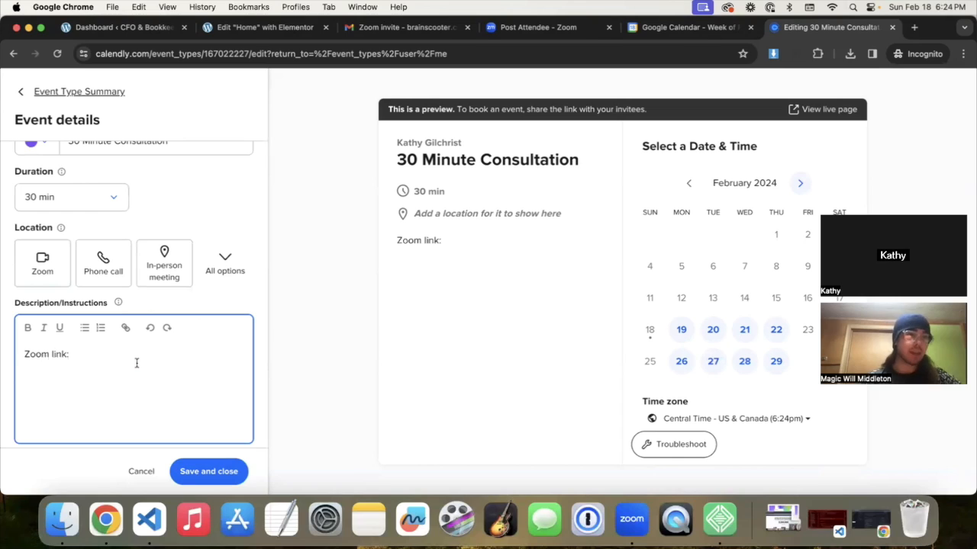
{"action": "key", "text": "super+Left"}
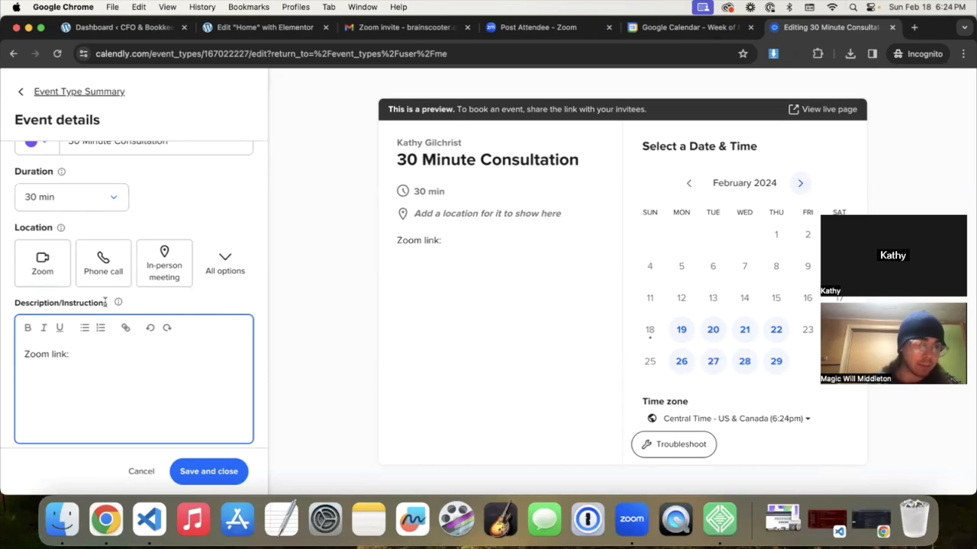
{"action": "scroll", "coordinate": [134, 274], "scroll_direction": "down", "scroll_amount": 1}
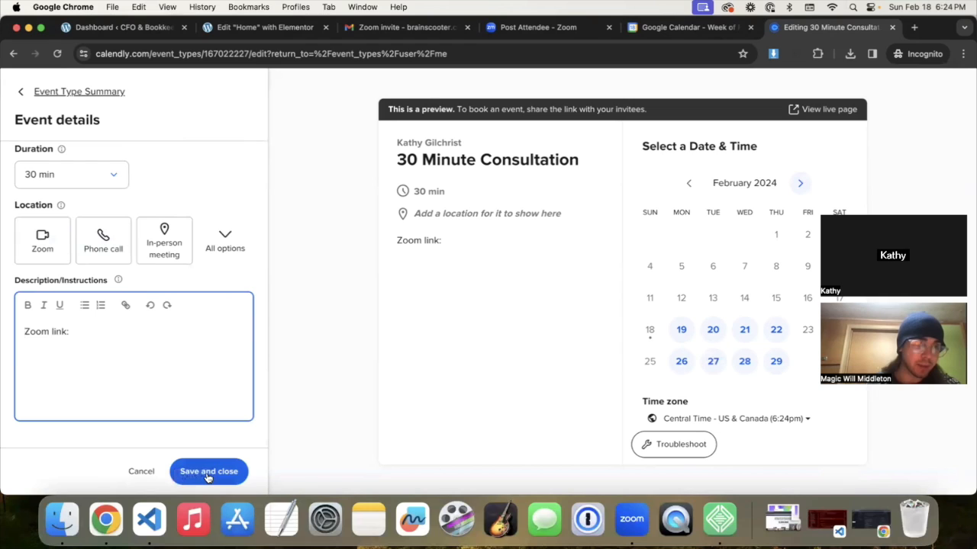
{"action": "scroll", "coordinate": [203, 403], "scroll_direction": "up", "scroll_amount": 2}
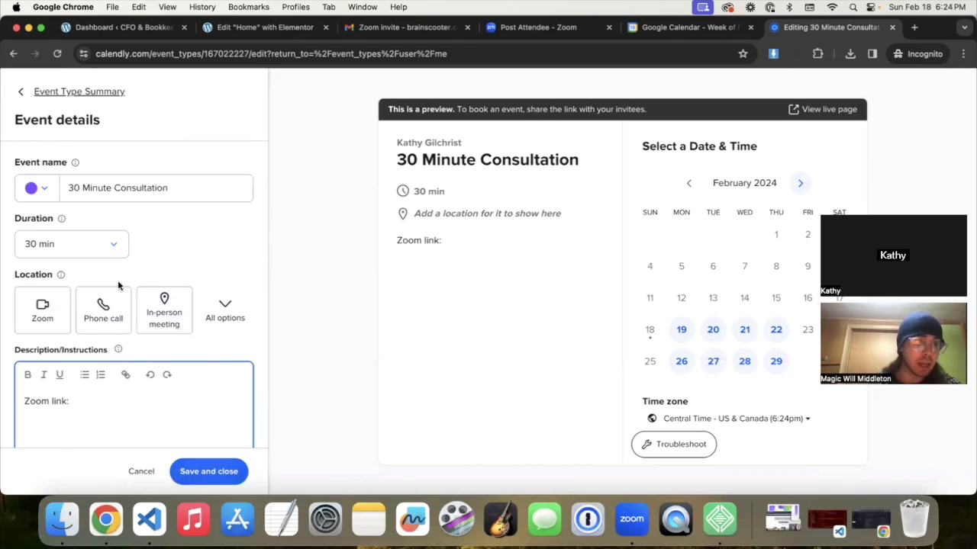
{"action": "left_click", "coordinate": [194, 472]}
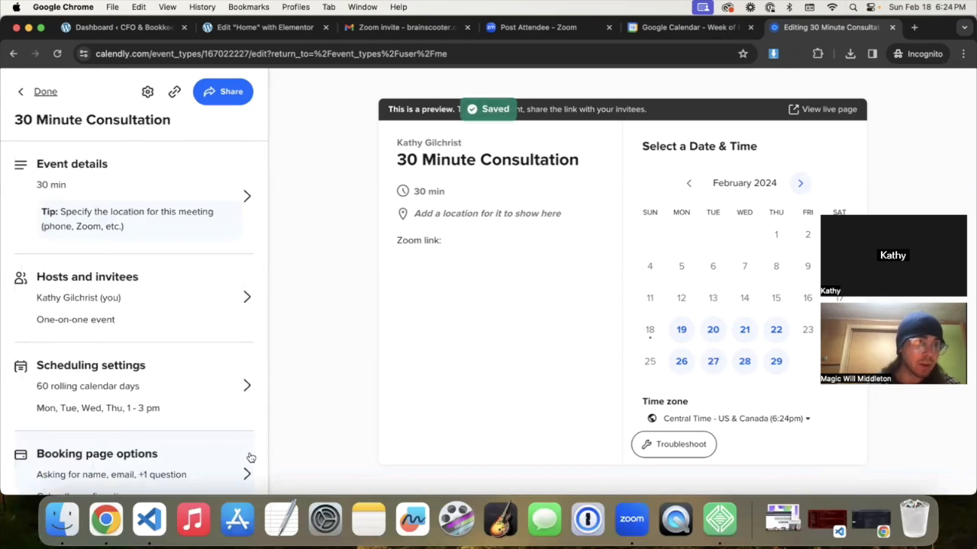
Step: After checking Hosts and invitees, change the scheduling date range from 60 to 30 calendar days
{"action": "left_click", "coordinate": [114, 297]}
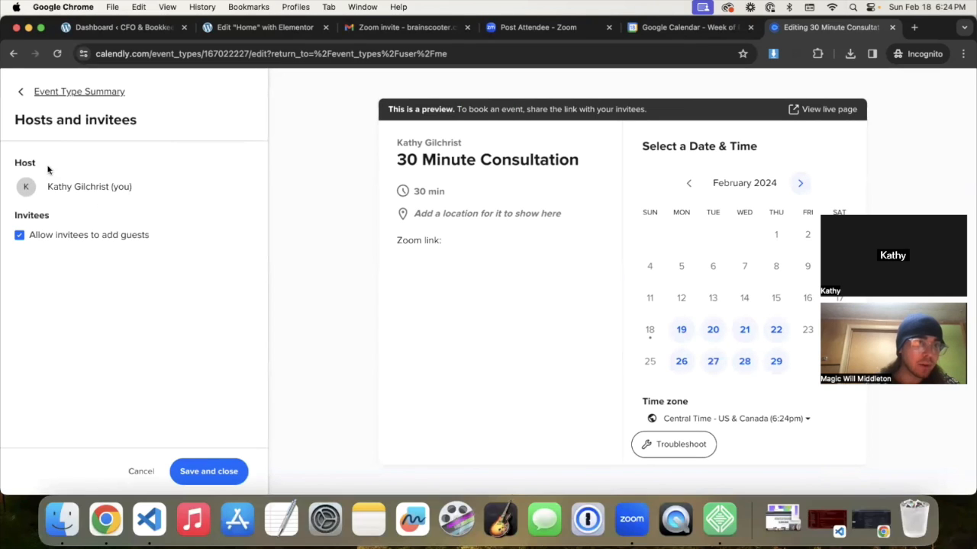
{"action": "left_click", "coordinate": [23, 93]}
{"action": "left_click", "coordinate": [88, 387]}
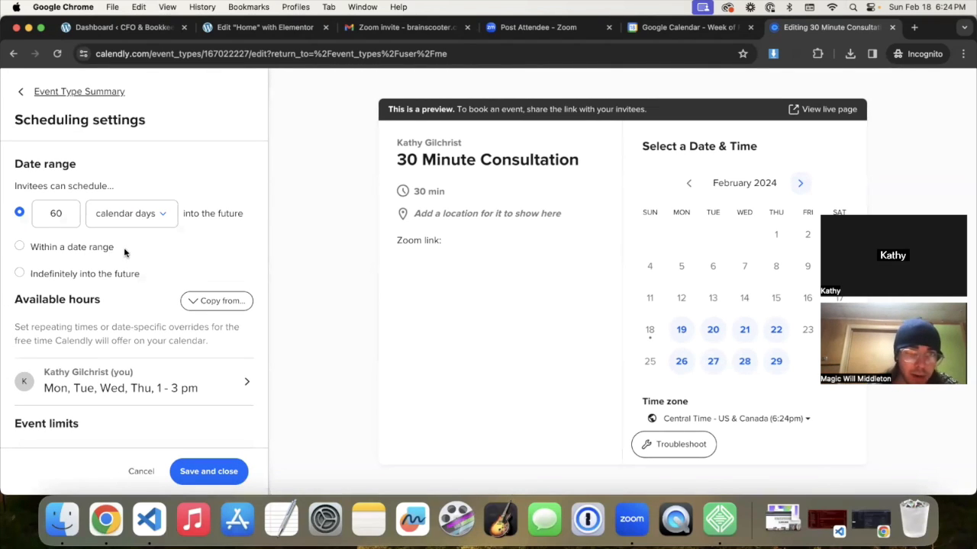
{"action": "double_click", "coordinate": [68, 209]}
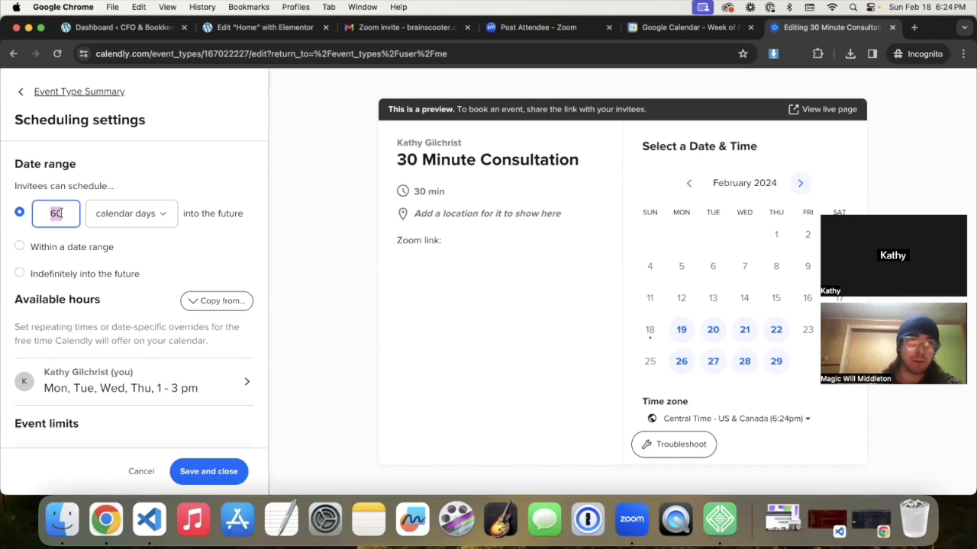
{"action": "key", "text": "BackSpace"}
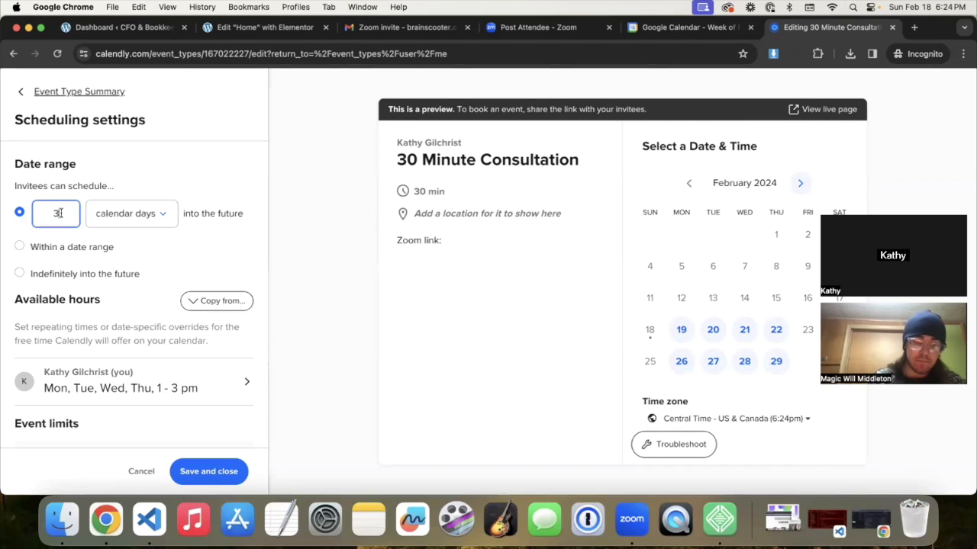
{"action": "type", "text": "30"}
{"action": "left_click", "coordinate": [172, 176]}
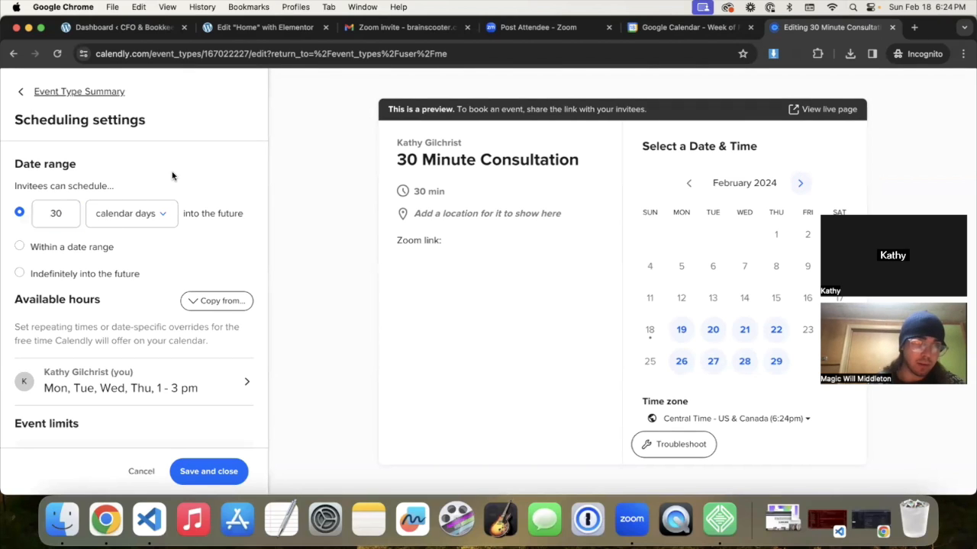
{"action": "scroll", "coordinate": [170, 186], "scroll_direction": "down", "scroll_amount": 3}
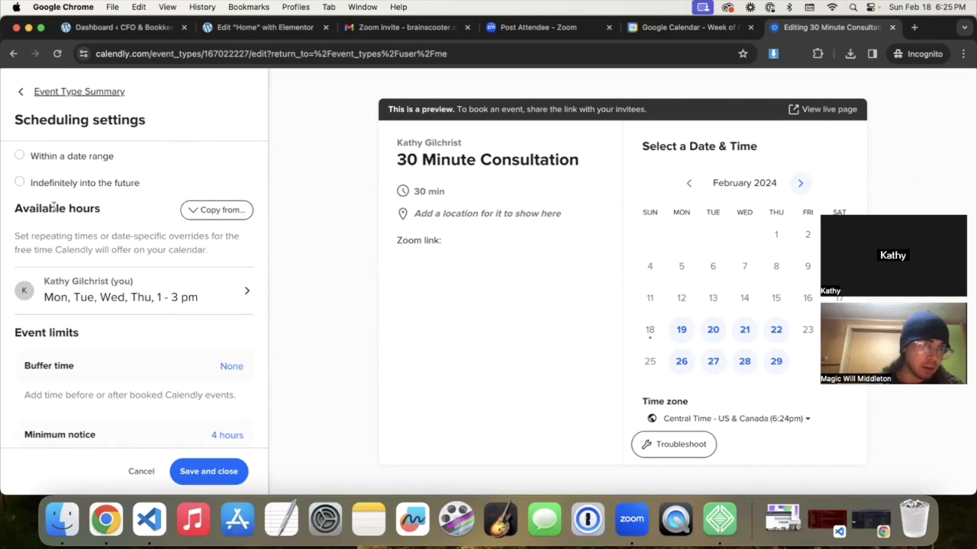
{"action": "scroll", "coordinate": [142, 220], "scroll_direction": "down", "scroll_amount": 1}
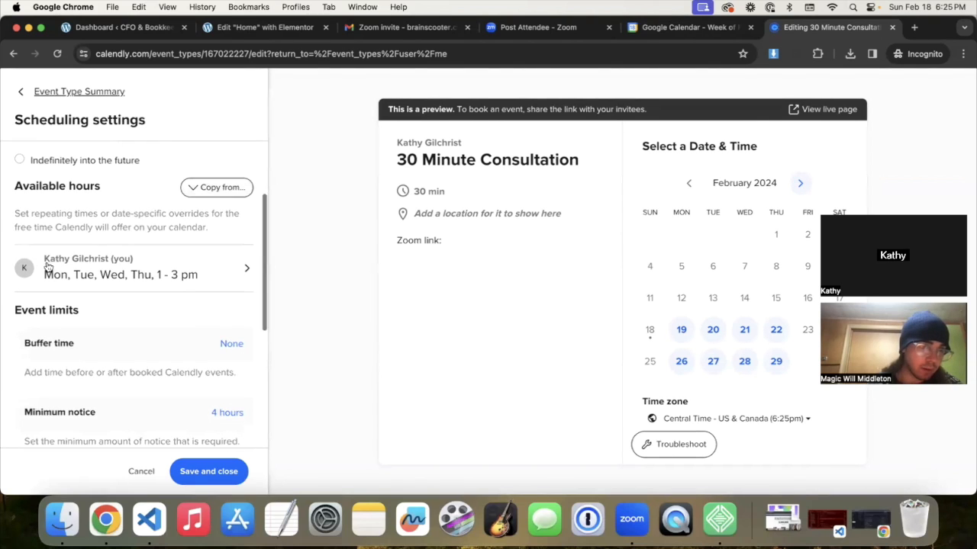
{"action": "scroll", "coordinate": [126, 286], "scroll_direction": "down", "scroll_amount": 1}
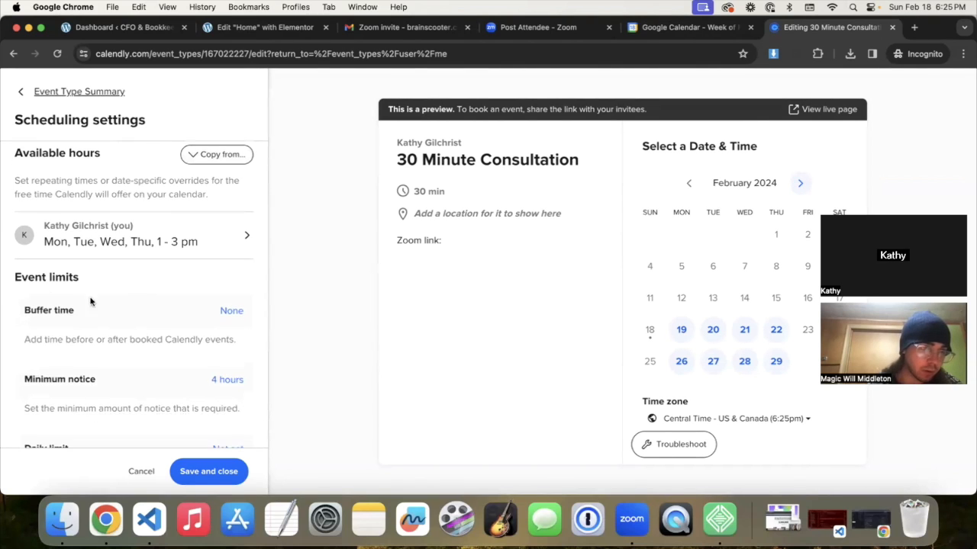
{"action": "scroll", "coordinate": [44, 291], "scroll_direction": "down", "scroll_amount": 2}
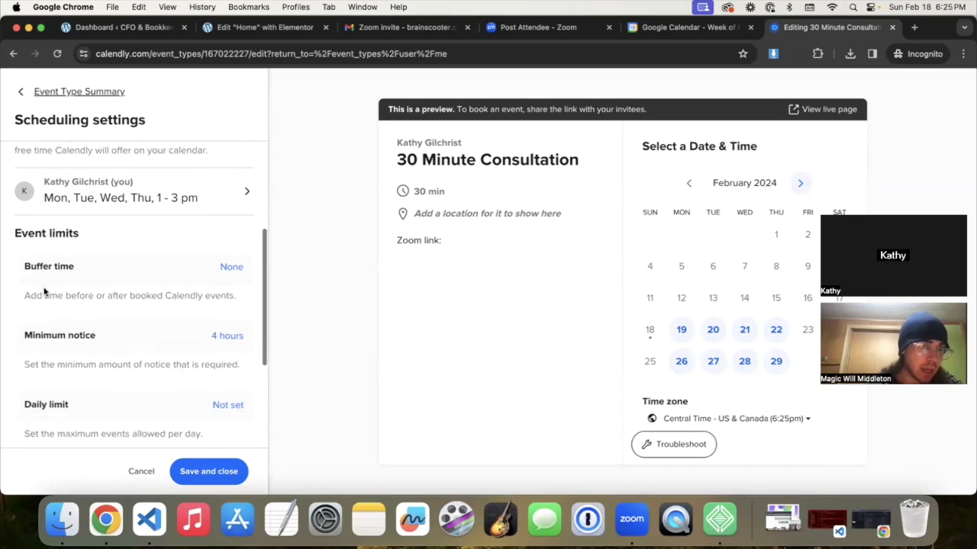
Step: Add a 15 min buffer before and a 15 min buffer after each event
{"action": "left_click", "coordinate": [225, 260]}
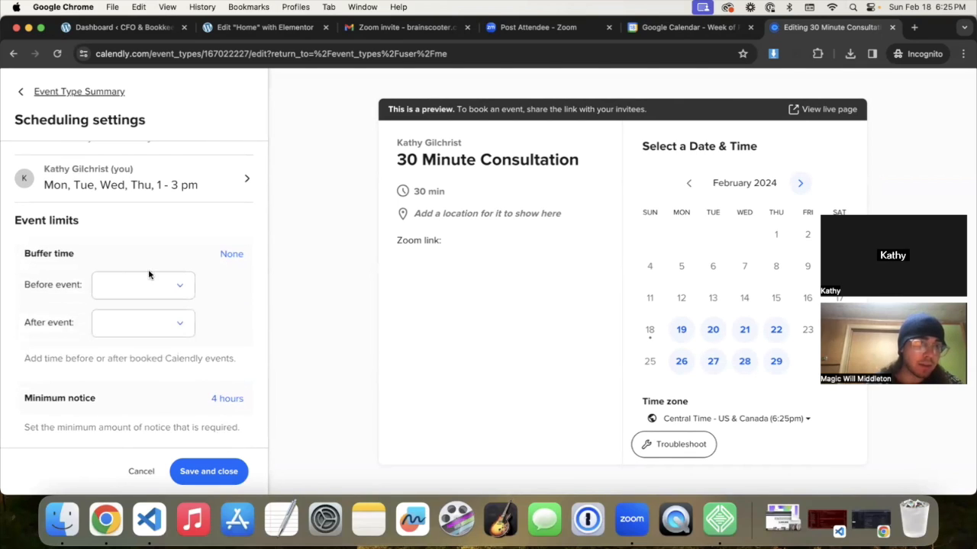
{"action": "left_click", "coordinate": [108, 285]}
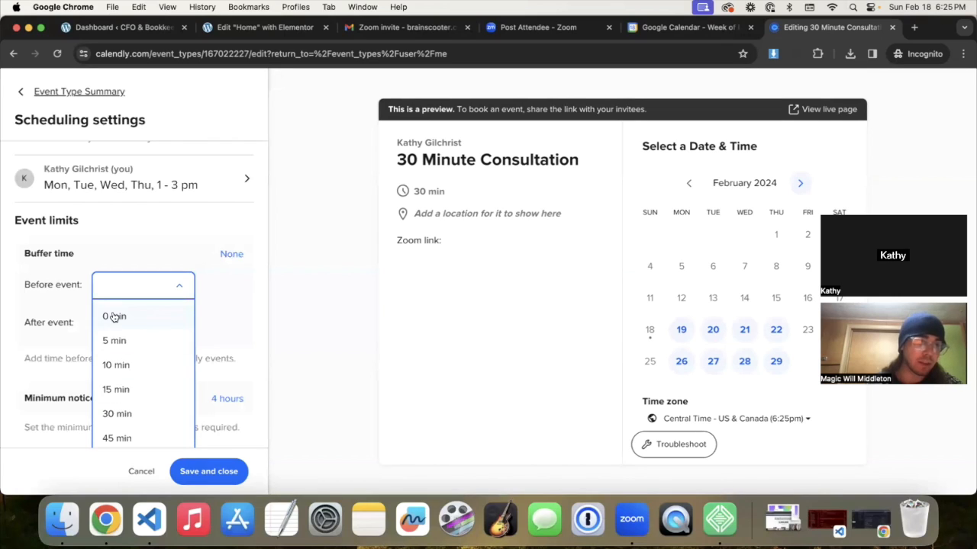
{"action": "left_click", "coordinate": [122, 391]}
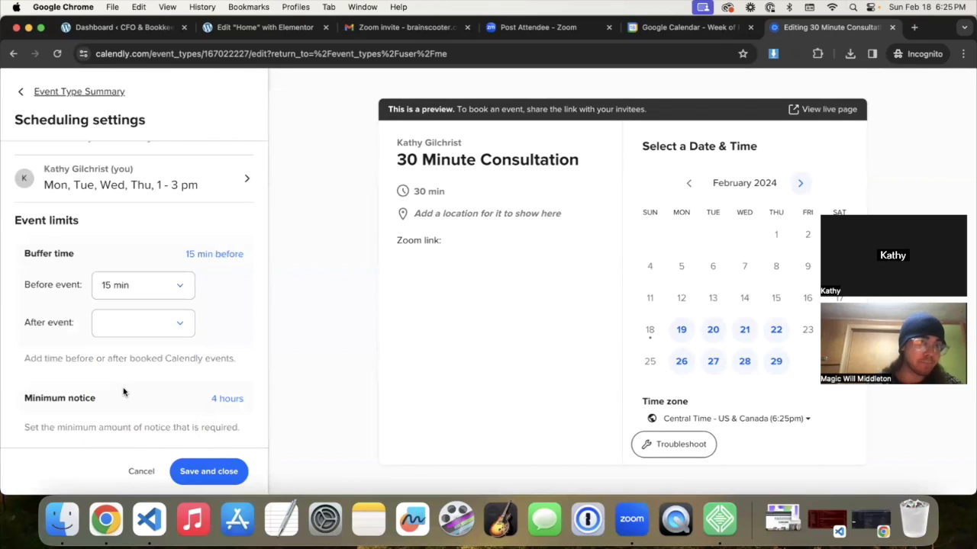
{"action": "left_click", "coordinate": [127, 314]}
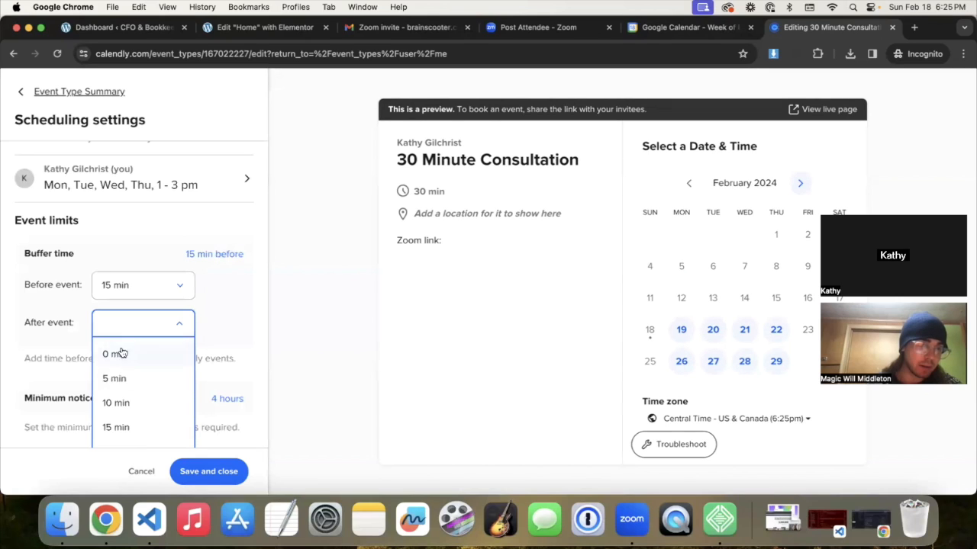
{"action": "left_click", "coordinate": [120, 426]}
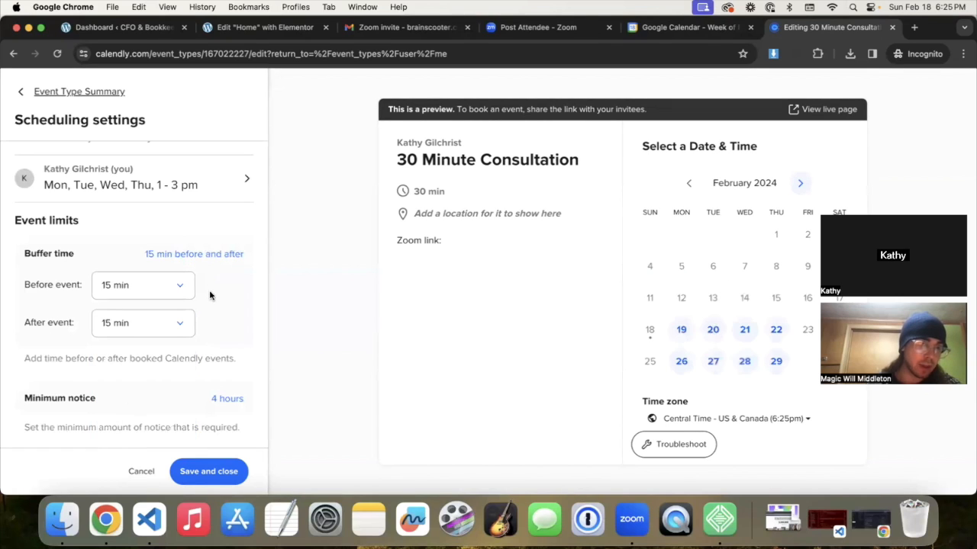
Step: Change the minimum notice from 4 to 12 hours
{"action": "scroll", "coordinate": [211, 296], "scroll_direction": "down", "scroll_amount": 2}
{"action": "scroll", "coordinate": [210, 296], "scroll_direction": "down", "scroll_amount": 2}
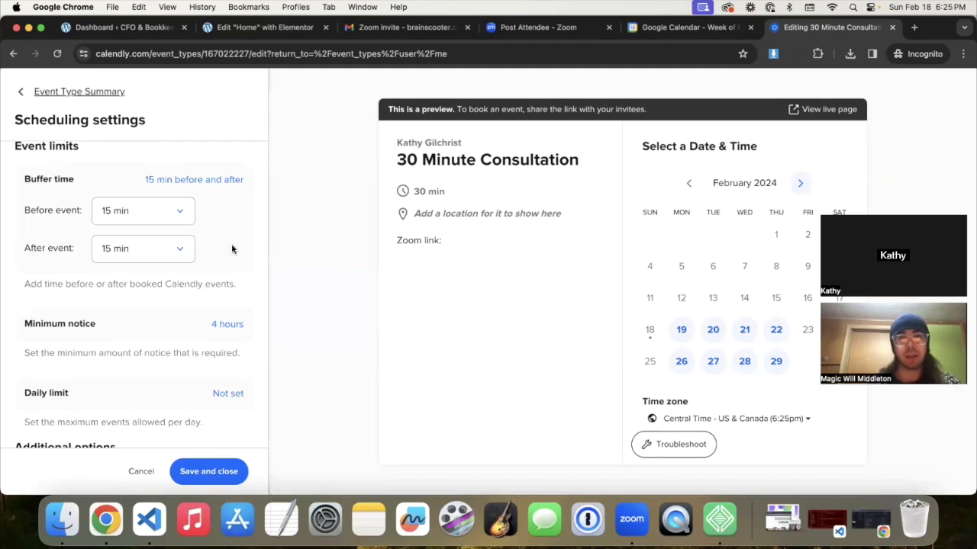
{"action": "scroll", "coordinate": [161, 226], "scroll_direction": "down", "scroll_amount": 2}
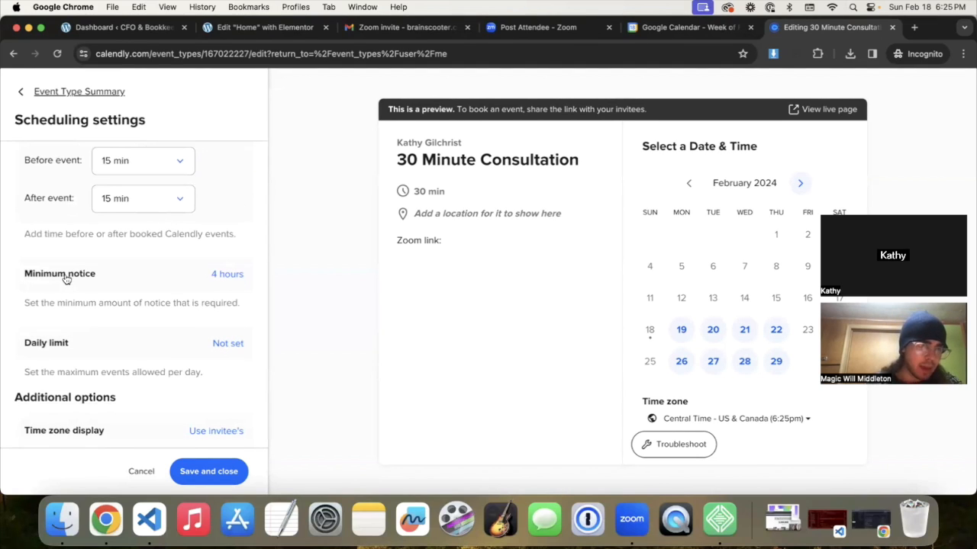
{"action": "left_click", "coordinate": [117, 280]}
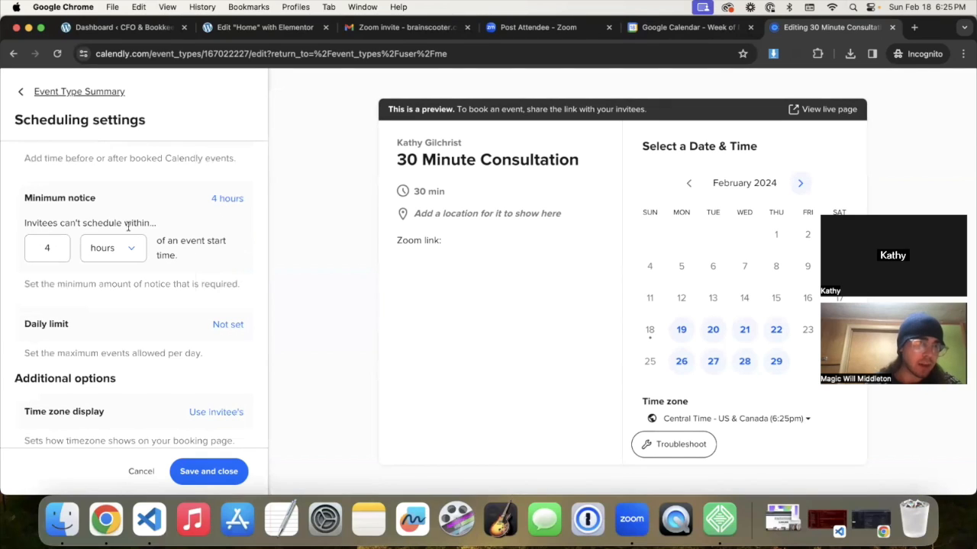
{"action": "left_click_drag", "start_coordinate": [55, 242], "coordinate": [29, 242]}
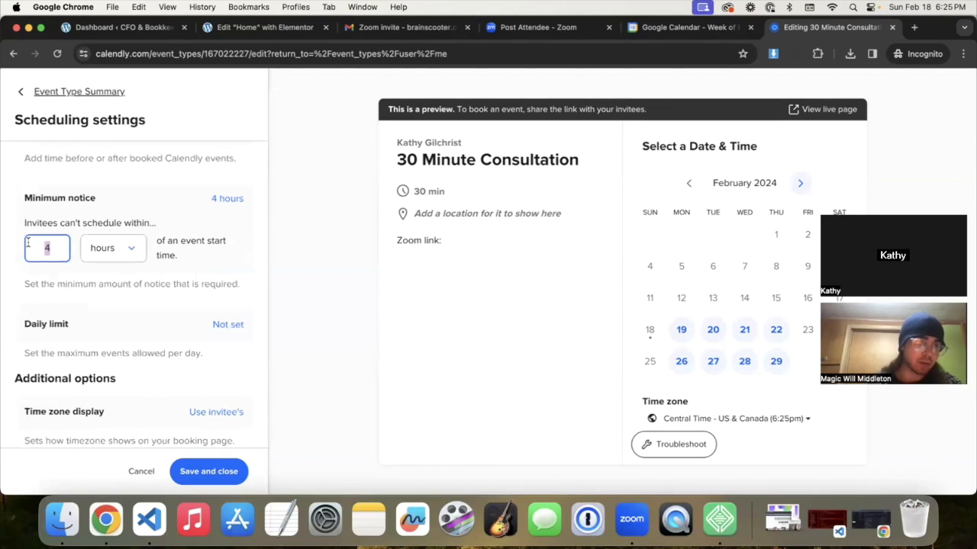
{"action": "type", "text": "12"}
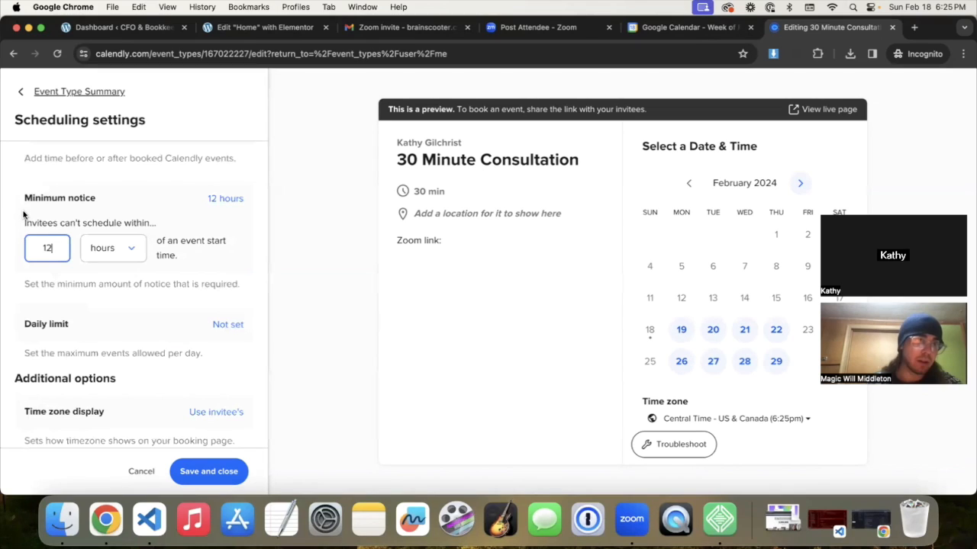
{"action": "left_click", "coordinate": [23, 214]}
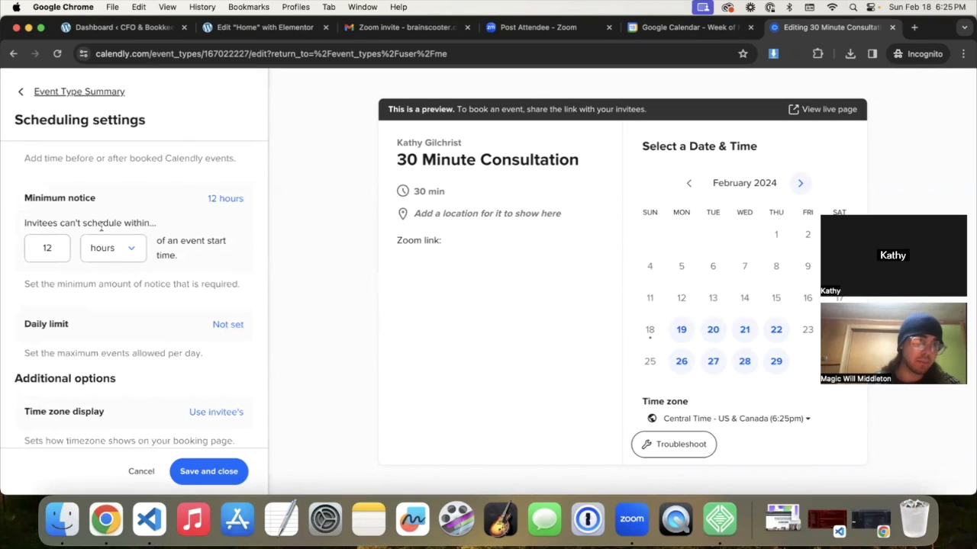
Step: Point out the Daily limit setting, leaving it unset
{"action": "scroll", "coordinate": [128, 214], "scroll_direction": "up", "scroll_amount": 3}
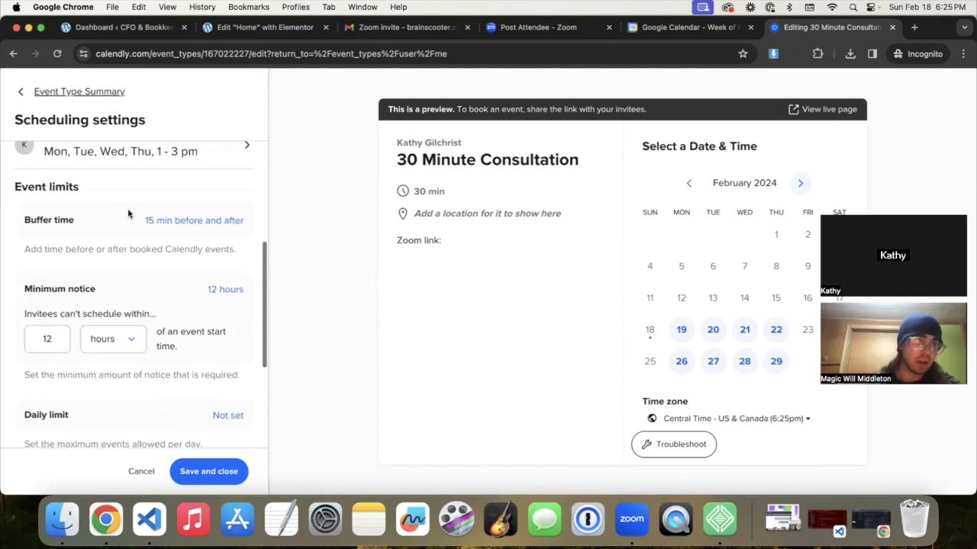
{"action": "scroll", "coordinate": [127, 213], "scroll_direction": "down", "scroll_amount": 2}
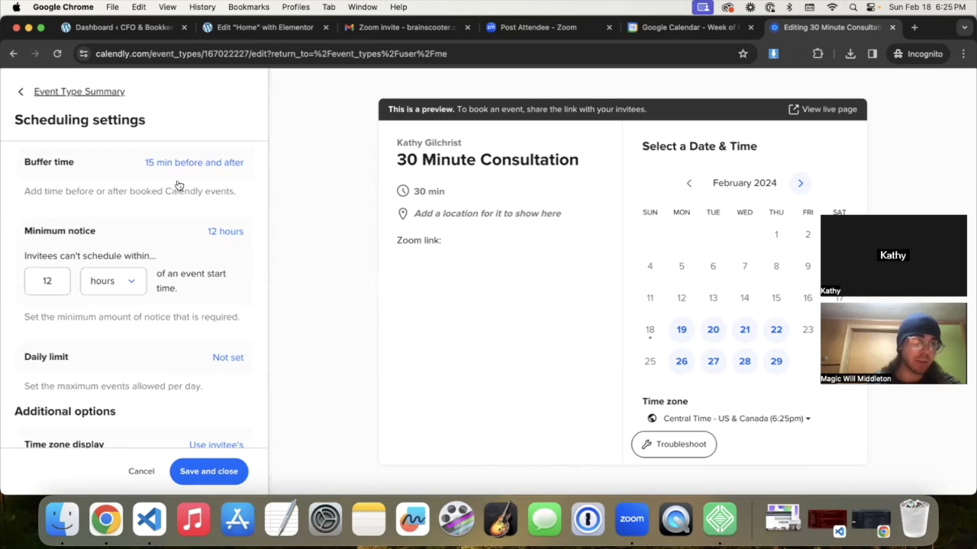
{"action": "scroll", "coordinate": [107, 284], "scroll_direction": "down", "scroll_amount": 2}
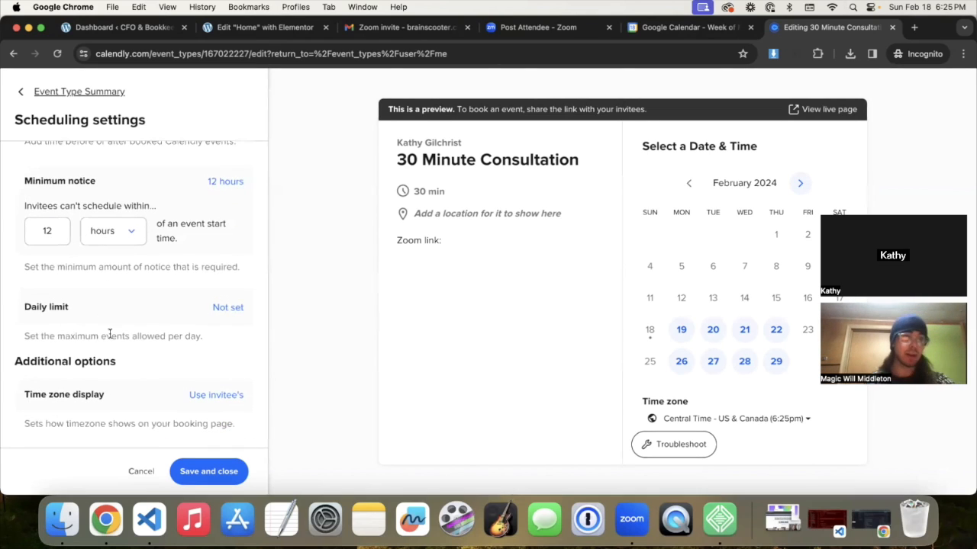
{"action": "left_click_drag", "start_coordinate": [66, 336], "coordinate": [100, 336]}
{"action": "scroll", "coordinate": [97, 377], "scroll_direction": "down", "scroll_amount": 3}
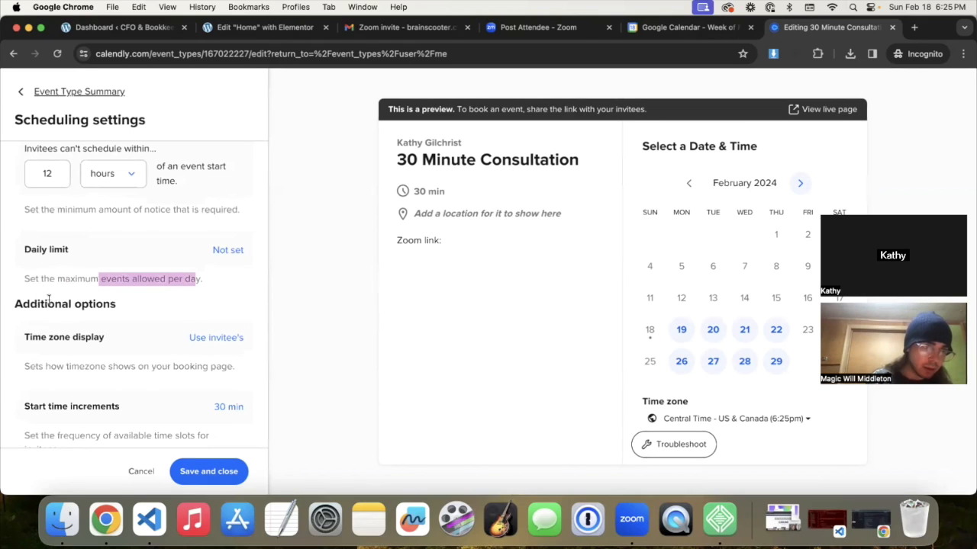
{"action": "scroll", "coordinate": [55, 292], "scroll_direction": "down", "scroll_amount": 1}
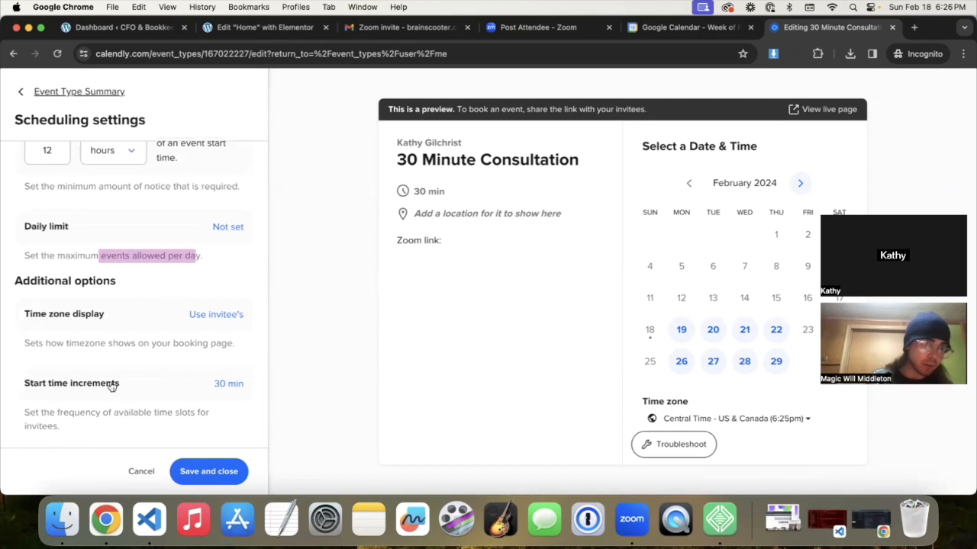
Step: Try 10 min start time increments and preview the slots on Tuesday, February 20
{"action": "left_click", "coordinate": [225, 392]}
{"action": "scroll", "coordinate": [174, 390], "scroll_direction": "down", "scroll_amount": 2}
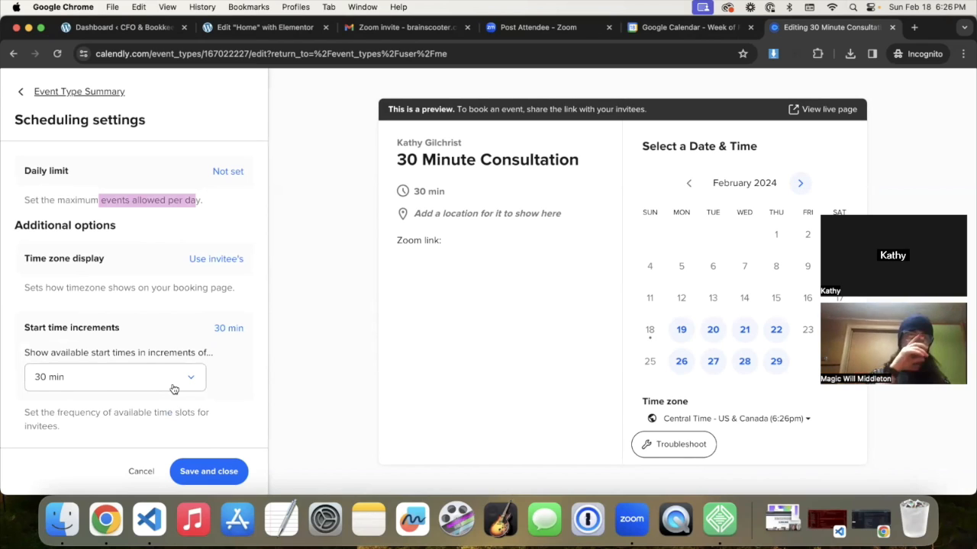
{"action": "left_click", "coordinate": [174, 389]}
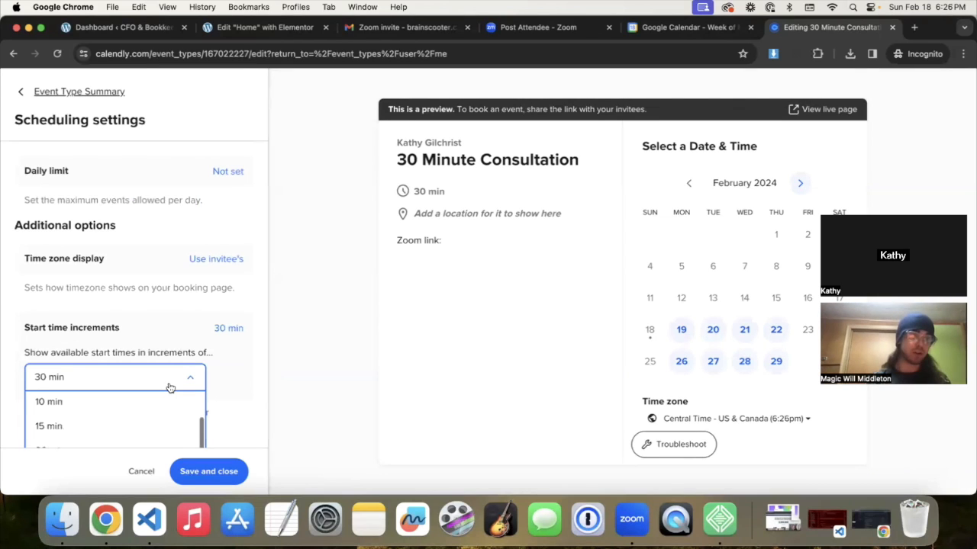
{"action": "left_click", "coordinate": [84, 403]}
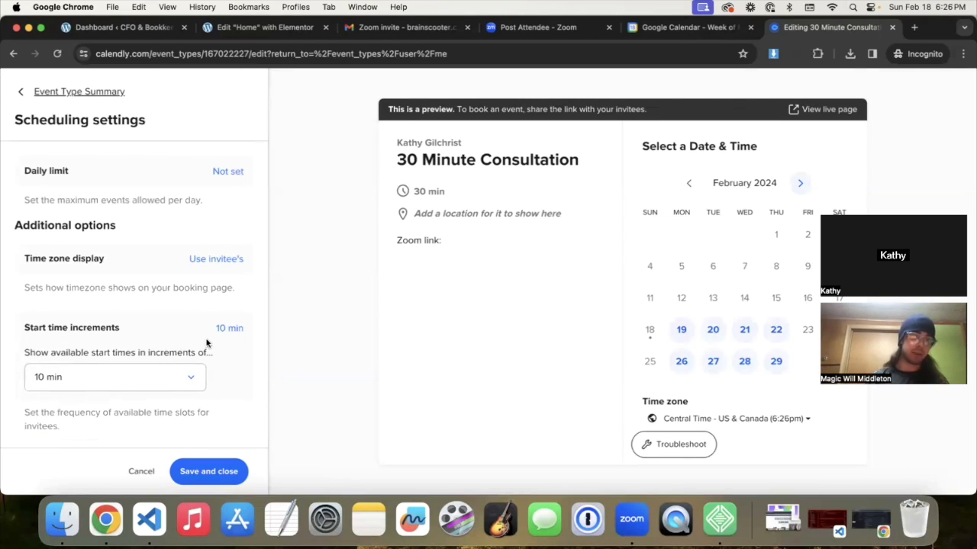
{"action": "left_click", "coordinate": [712, 331]}
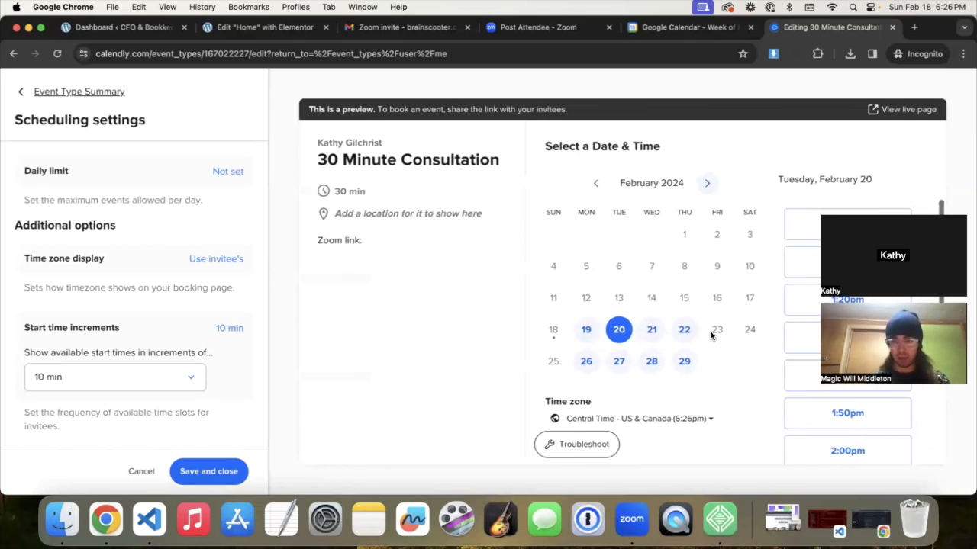
Step: Set start time increments back to 30 min and save the scheduling settings
{"action": "left_click", "coordinate": [134, 375]}
{"action": "scroll", "coordinate": [87, 395], "scroll_direction": "down", "scroll_amount": 4}
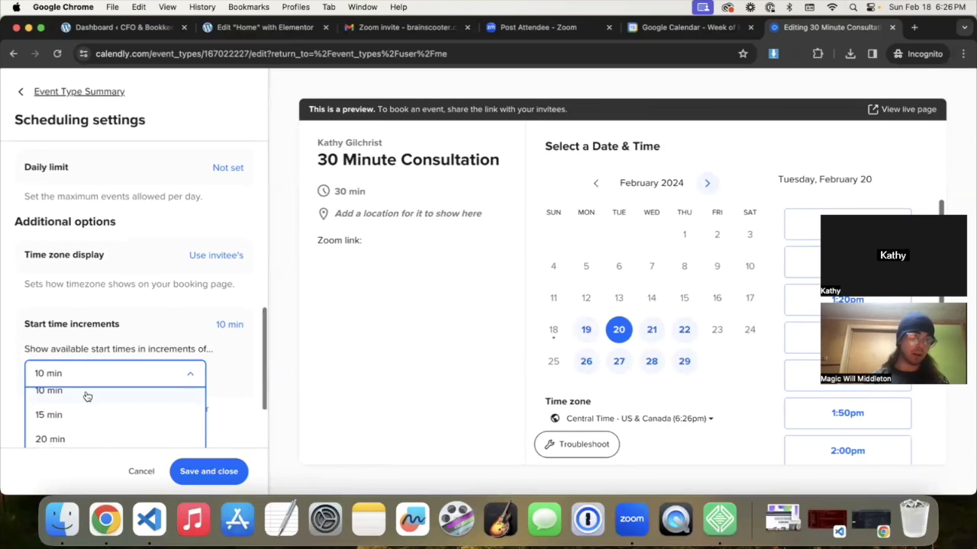
{"action": "left_click", "coordinate": [68, 433]}
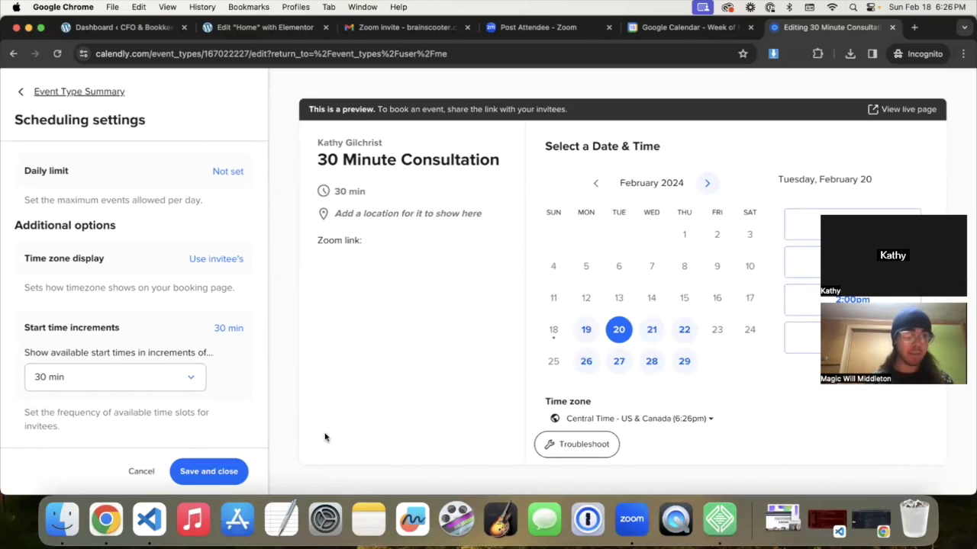
{"action": "left_click", "coordinate": [205, 472]}
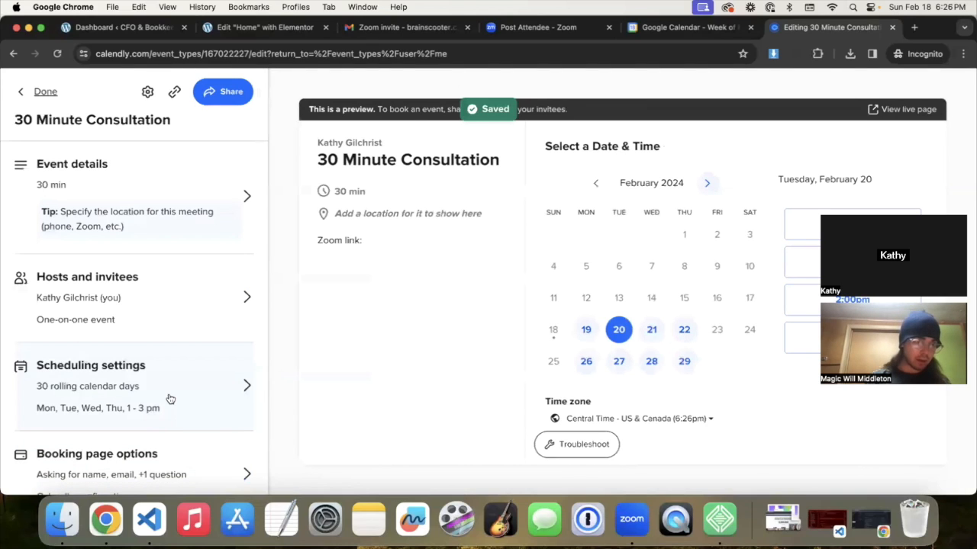
Step: In Booking page options, open invitee question Q1 in the Edit Question dialog
{"action": "scroll", "coordinate": [127, 373], "scroll_direction": "down", "scroll_amount": 2}
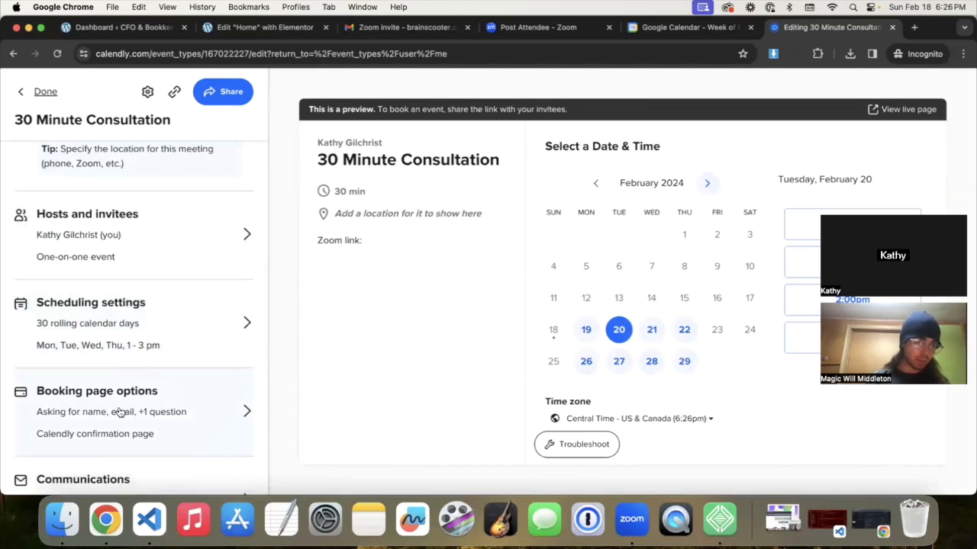
{"action": "left_click", "coordinate": [120, 412]}
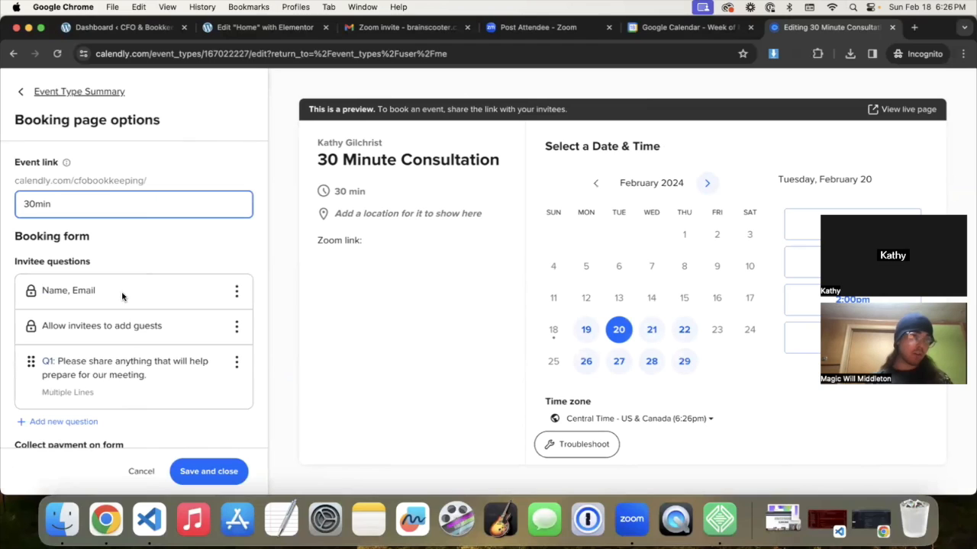
{"action": "scroll", "coordinate": [92, 268], "scroll_direction": "down", "scroll_amount": 2}
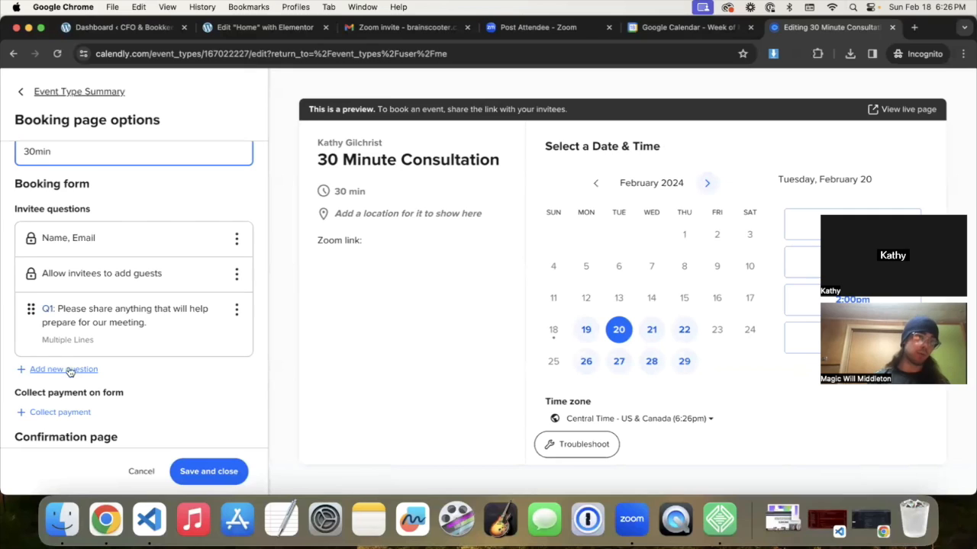
{"action": "scroll", "coordinate": [70, 371], "scroll_direction": "down", "scroll_amount": 4}
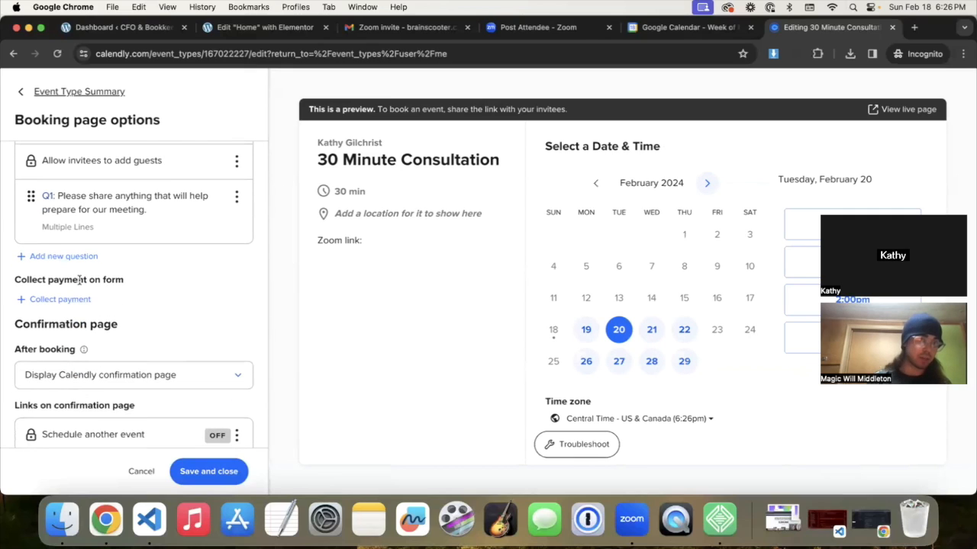
{"action": "left_click_drag", "start_coordinate": [44, 280], "coordinate": [146, 282]}
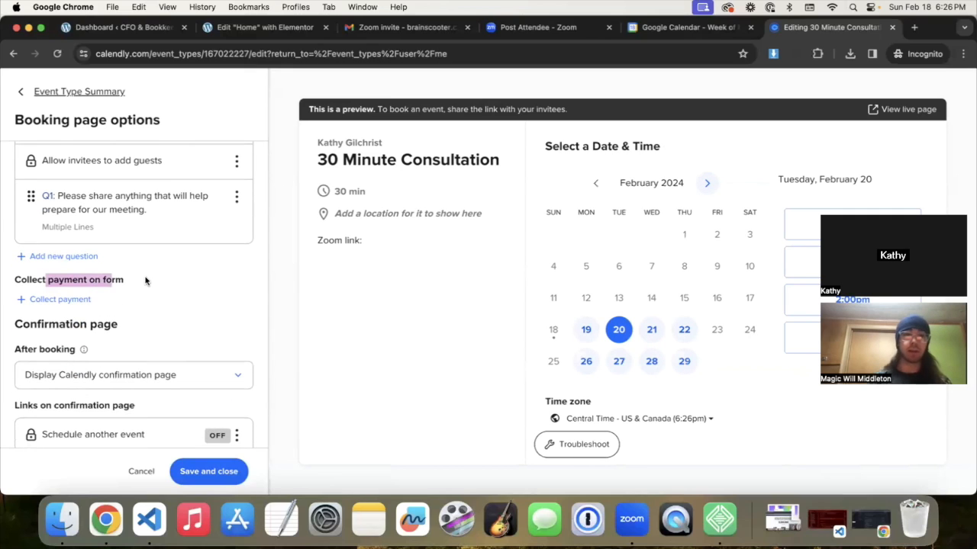
{"action": "scroll", "coordinate": [142, 273], "scroll_direction": "up", "scroll_amount": 3}
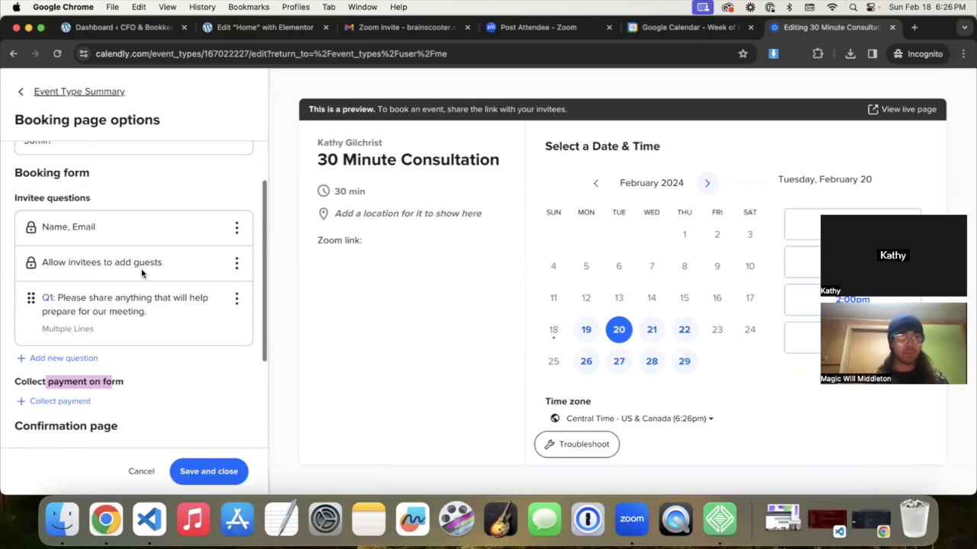
{"action": "left_click", "coordinate": [160, 313]}
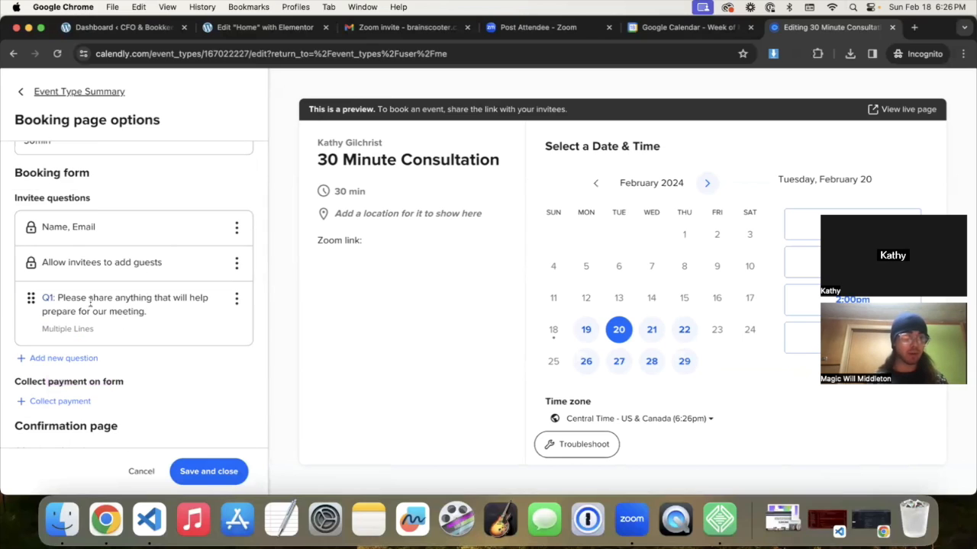
{"action": "left_click", "coordinate": [237, 300]}
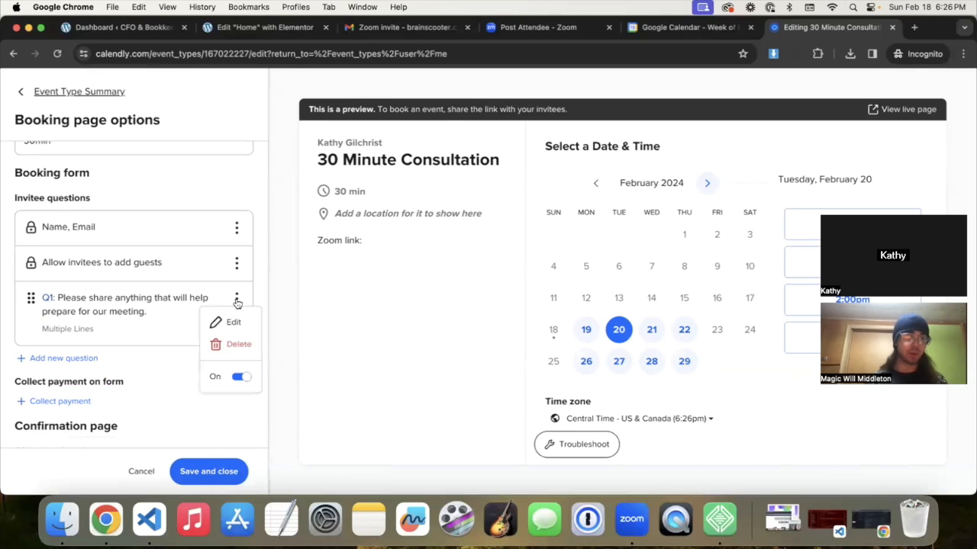
{"action": "left_click", "coordinate": [233, 322]}
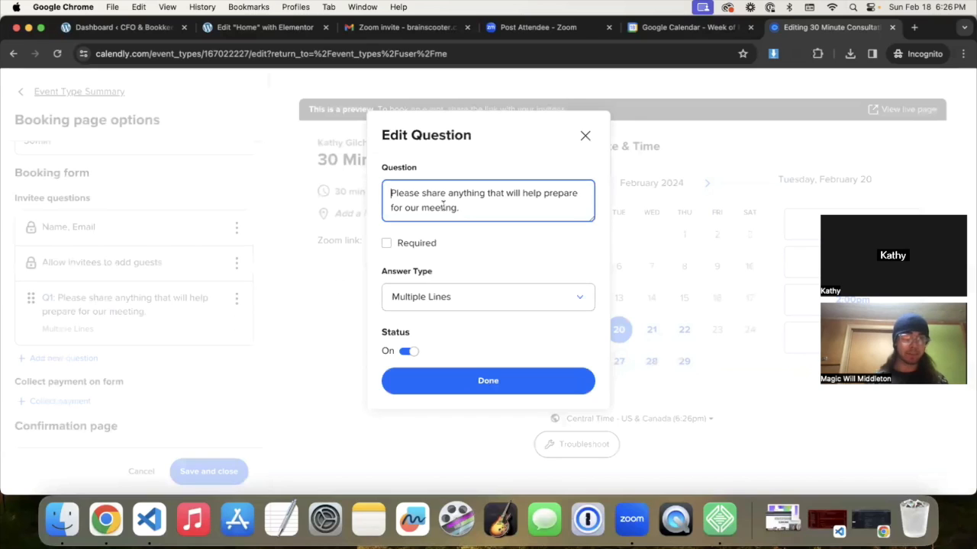
Step: Replace the question with 'What industry are you in', answer type One Line, and add it
{"action": "left_click_drag", "start_coordinate": [464, 210], "coordinate": [383, 182]}
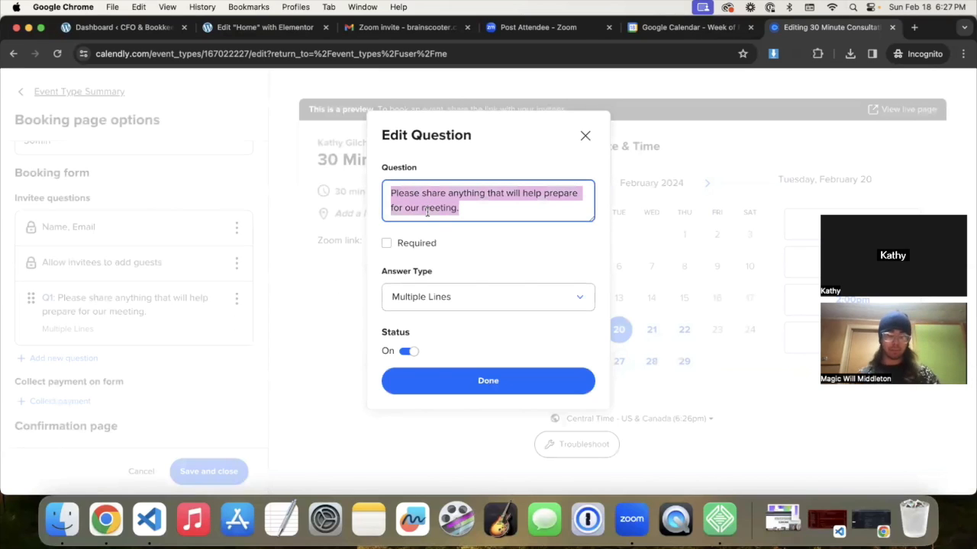
{"action": "type", "text": "What industry are you in?"}
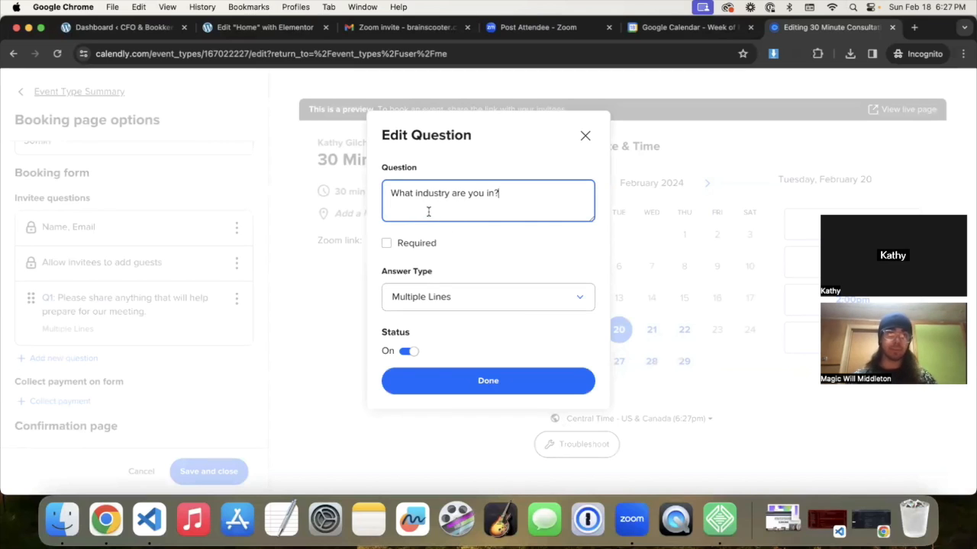
{"action": "left_click", "coordinate": [441, 296]}
{"action": "left_click", "coordinate": [436, 326]}
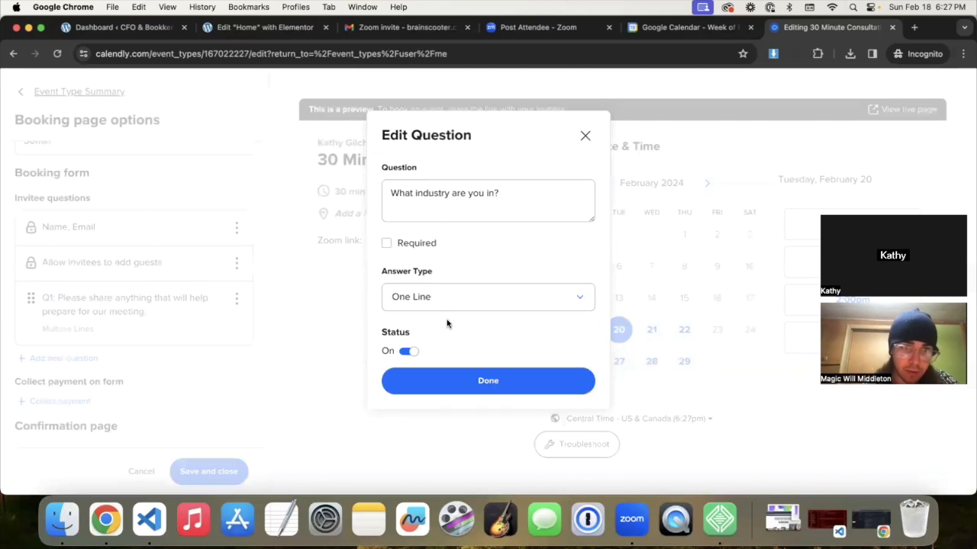
{"action": "left_click", "coordinate": [437, 304]}
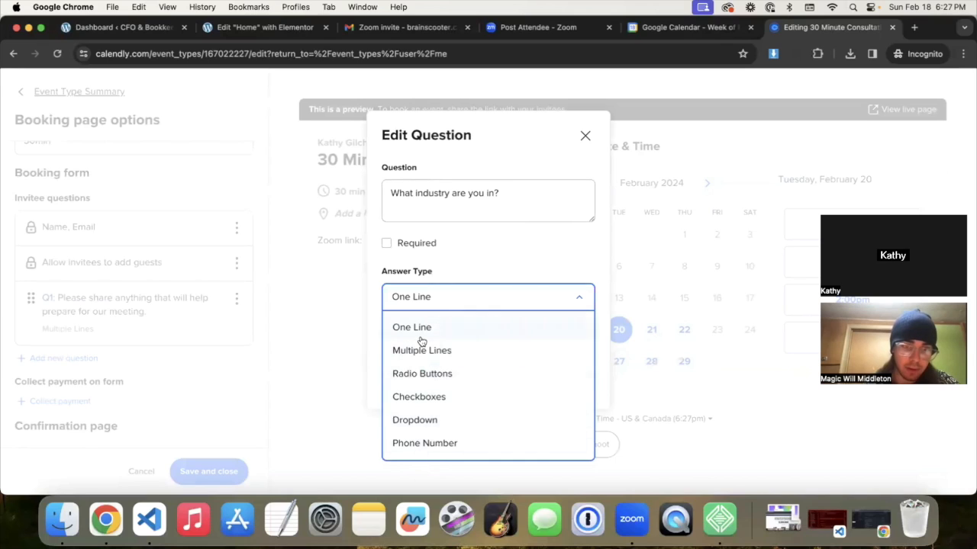
{"action": "left_click", "coordinate": [462, 265]}
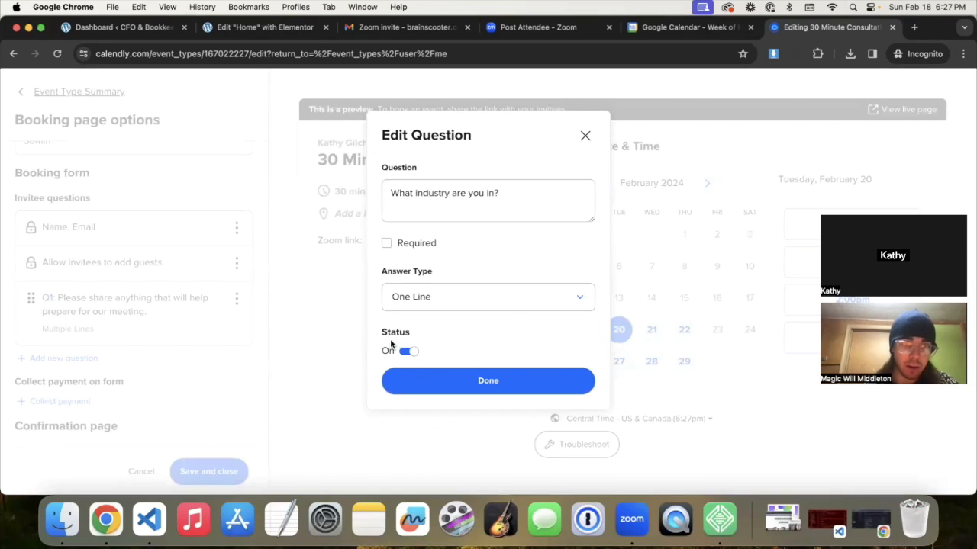
{"action": "left_click", "coordinate": [417, 380]}
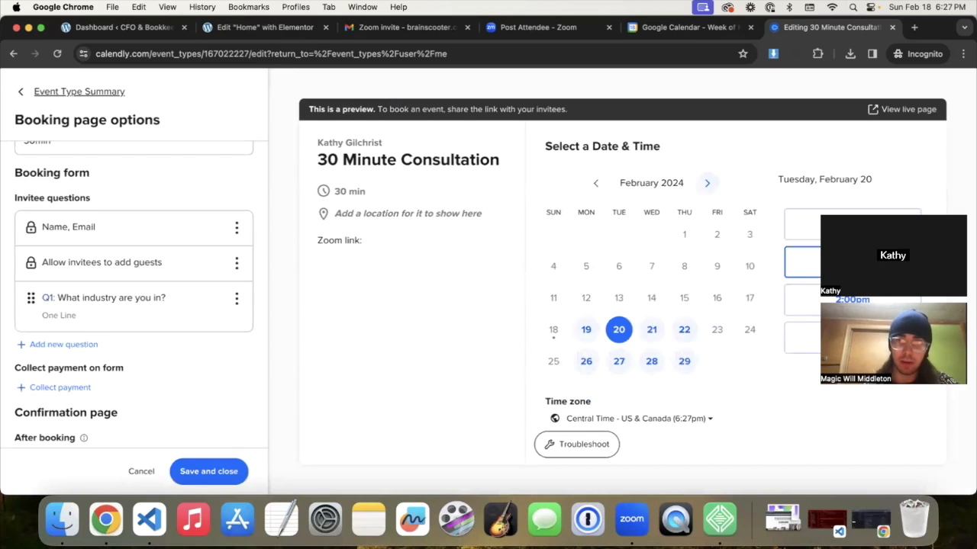
Step: Keep 'Display Calendly confirmation page' after booking and save the booking page options
{"action": "scroll", "coordinate": [223, 298], "scroll_direction": "down", "scroll_amount": 2}
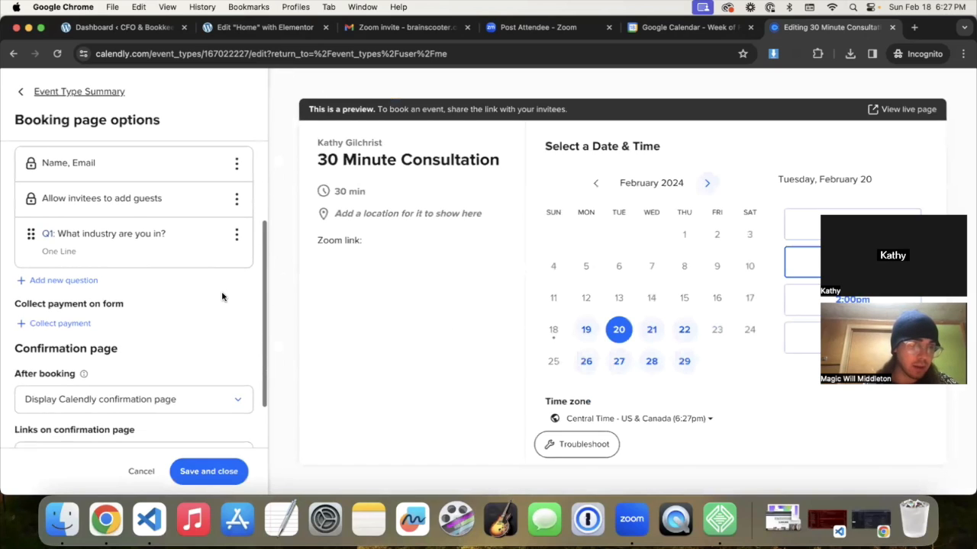
{"action": "scroll", "coordinate": [126, 331], "scroll_direction": "down", "scroll_amount": 2}
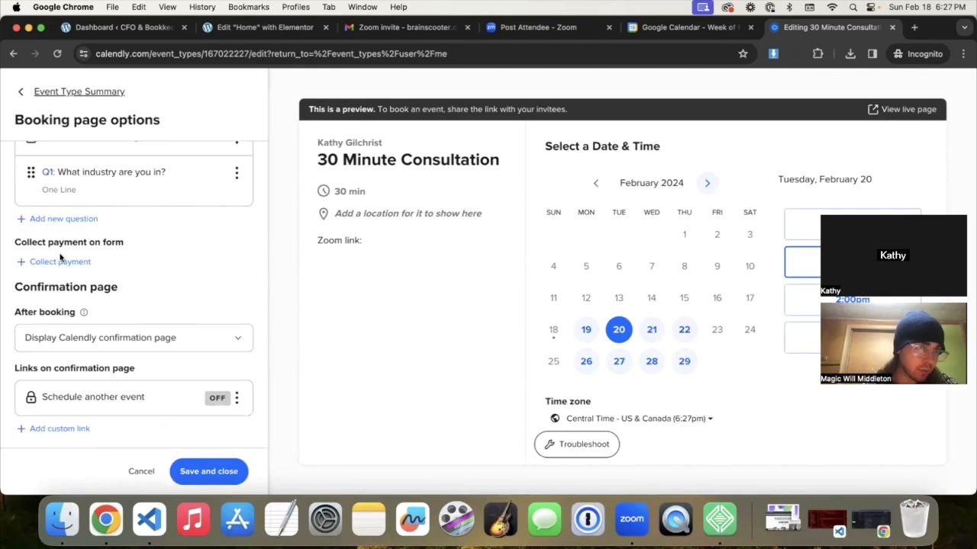
{"action": "left_click_drag", "start_coordinate": [28, 238], "coordinate": [85, 240]}
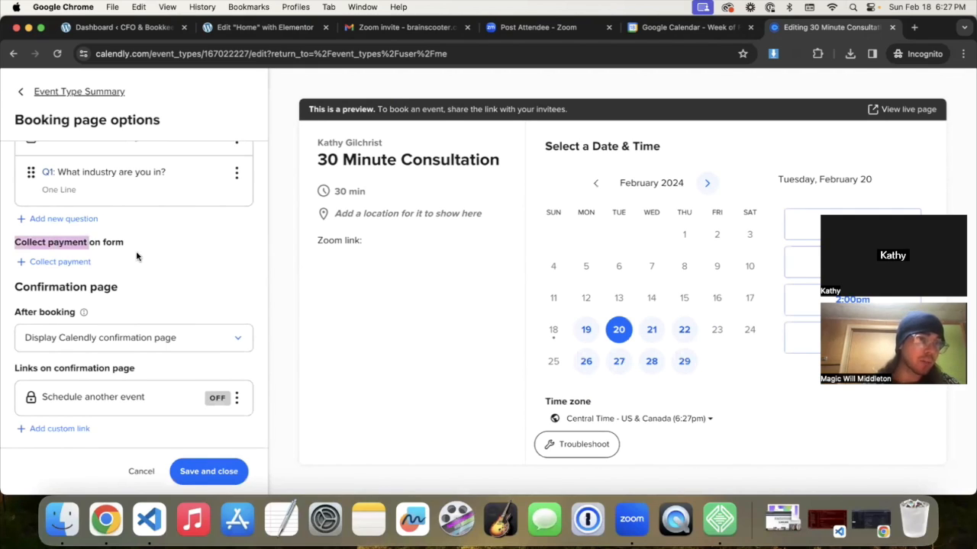
{"action": "scroll", "coordinate": [137, 255], "scroll_direction": "down", "scroll_amount": 1}
{"action": "double_click", "coordinate": [101, 284]}
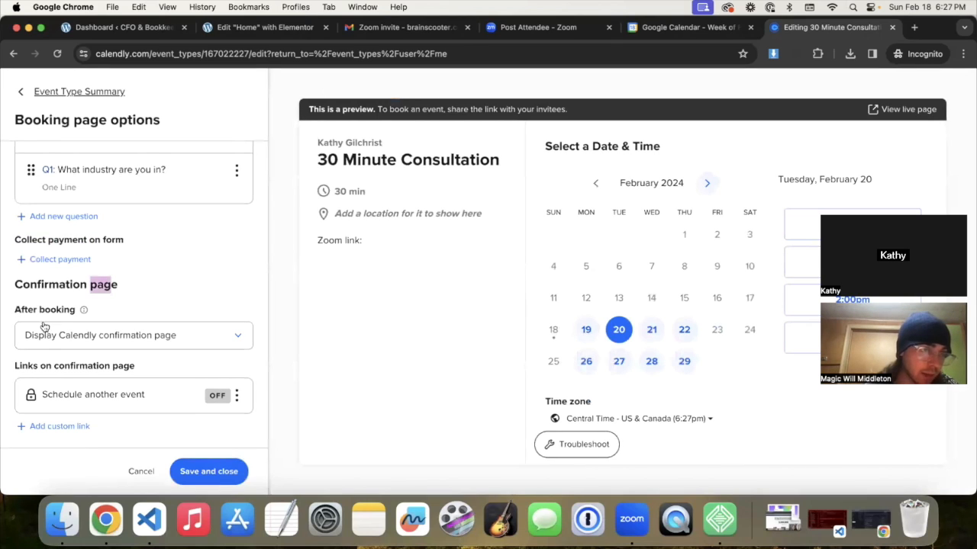
{"action": "left_click", "coordinate": [65, 339]}
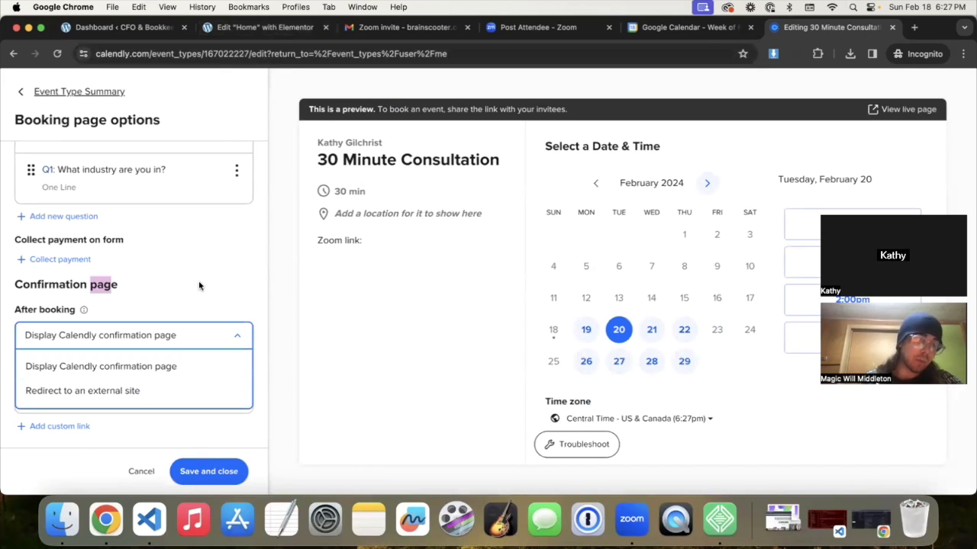
{"action": "left_click", "coordinate": [117, 285]}
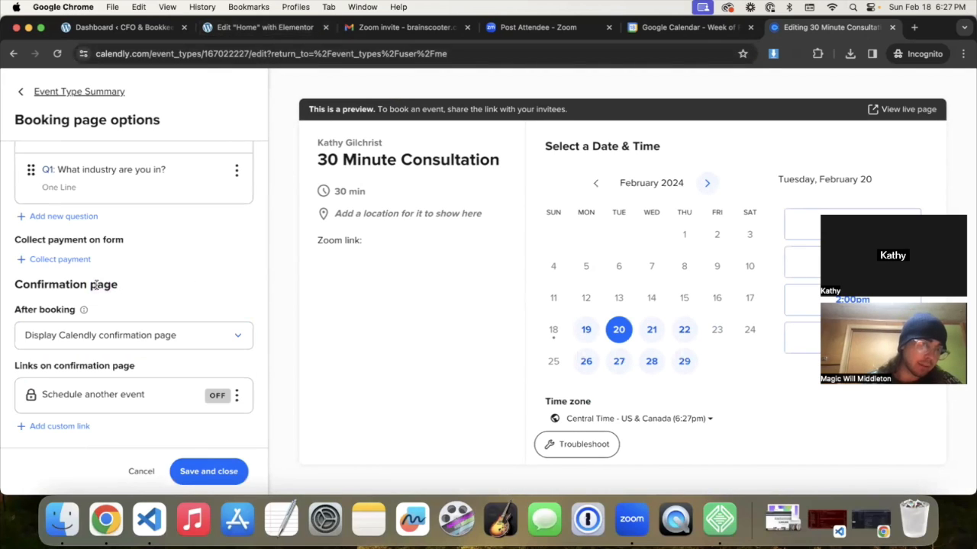
{"action": "double_click", "coordinate": [95, 284]}
{"action": "left_click", "coordinate": [108, 284]}
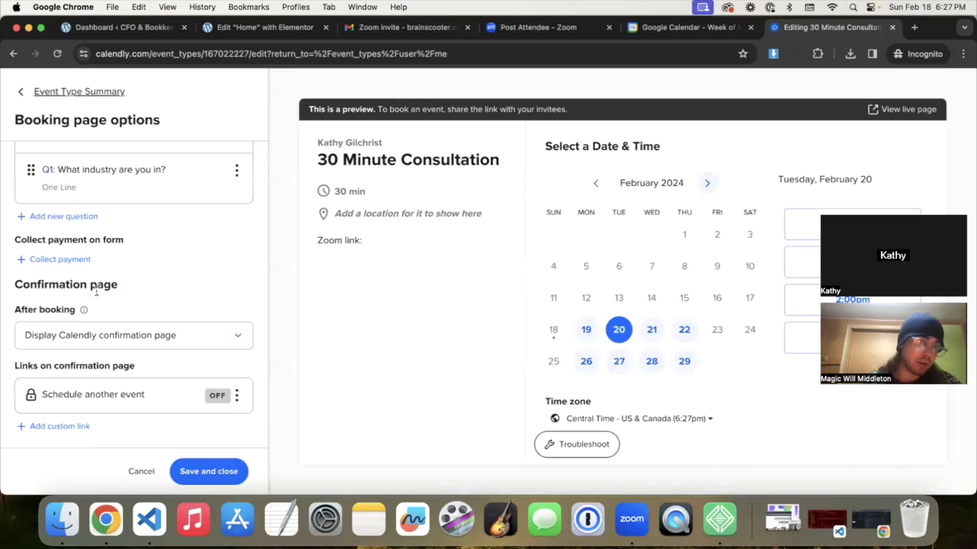
{"action": "double_click", "coordinate": [122, 286]}
{"action": "left_click", "coordinate": [90, 336]}
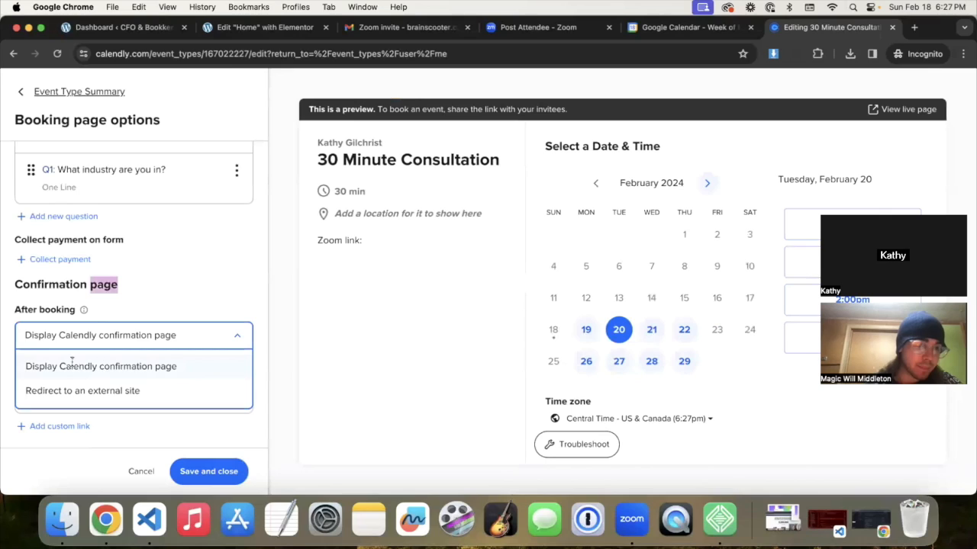
{"action": "left_click", "coordinate": [153, 293]}
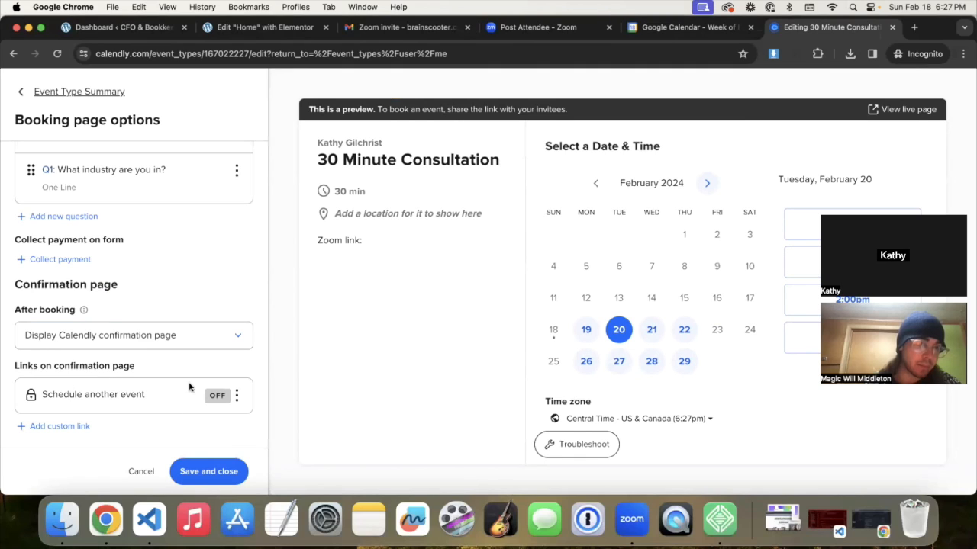
{"action": "left_click", "coordinate": [194, 469]}
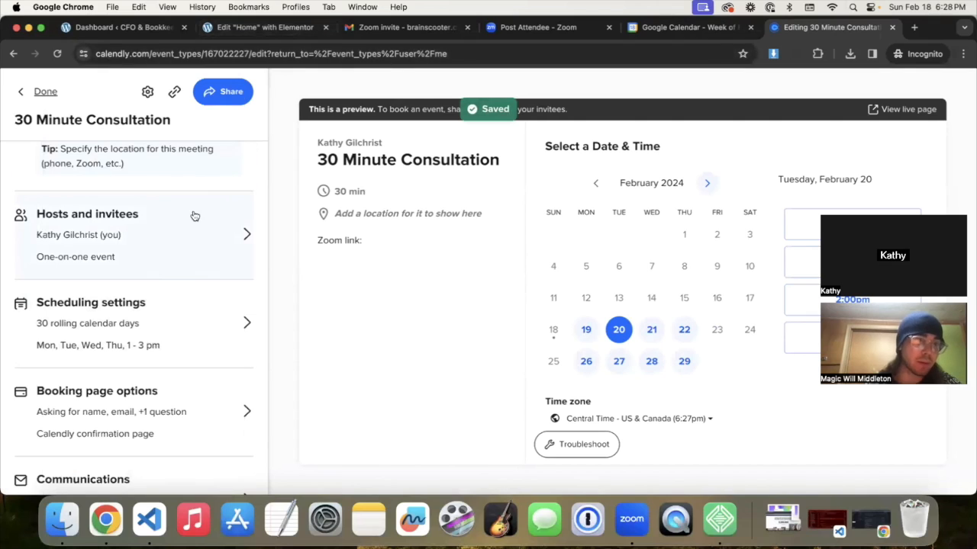
Step: Open the email reminder for editing in the event's Communications settings
{"action": "scroll", "coordinate": [151, 268], "scroll_direction": "down", "scroll_amount": 2}
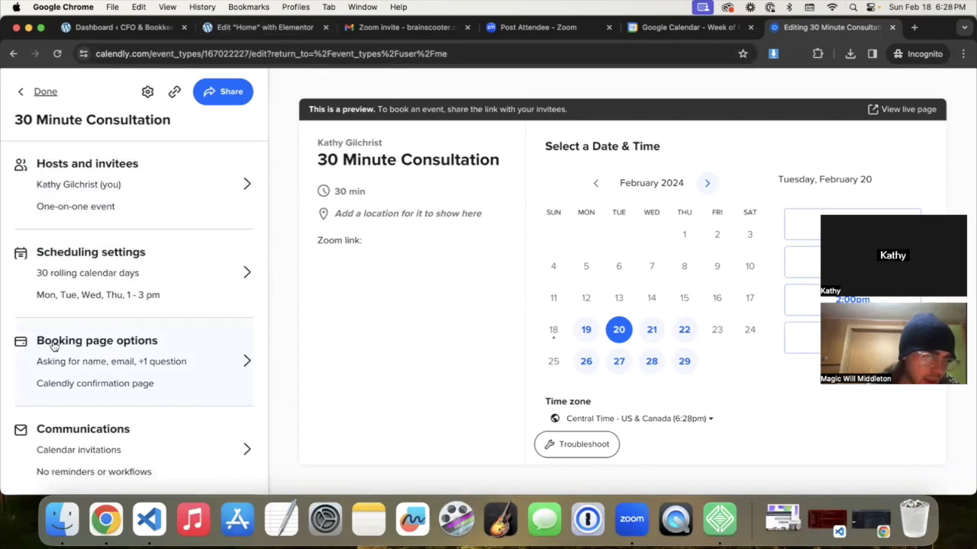
{"action": "left_click", "coordinate": [83, 442]}
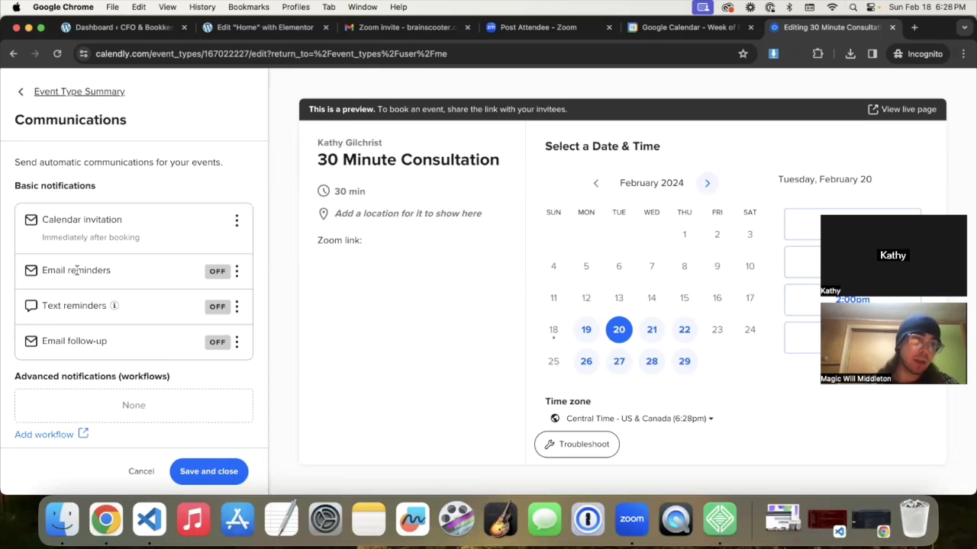
{"action": "left_click", "coordinate": [236, 272]}
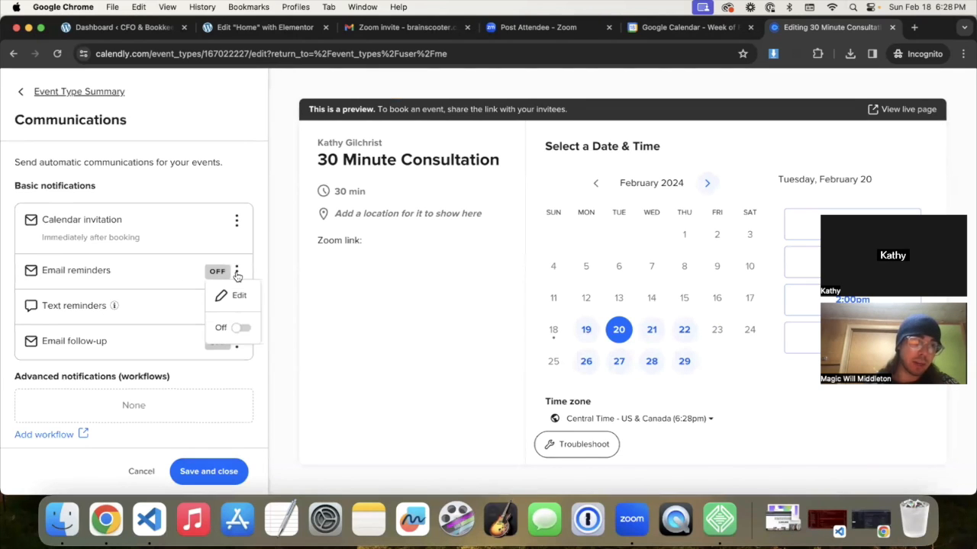
{"action": "left_click", "coordinate": [238, 295]}
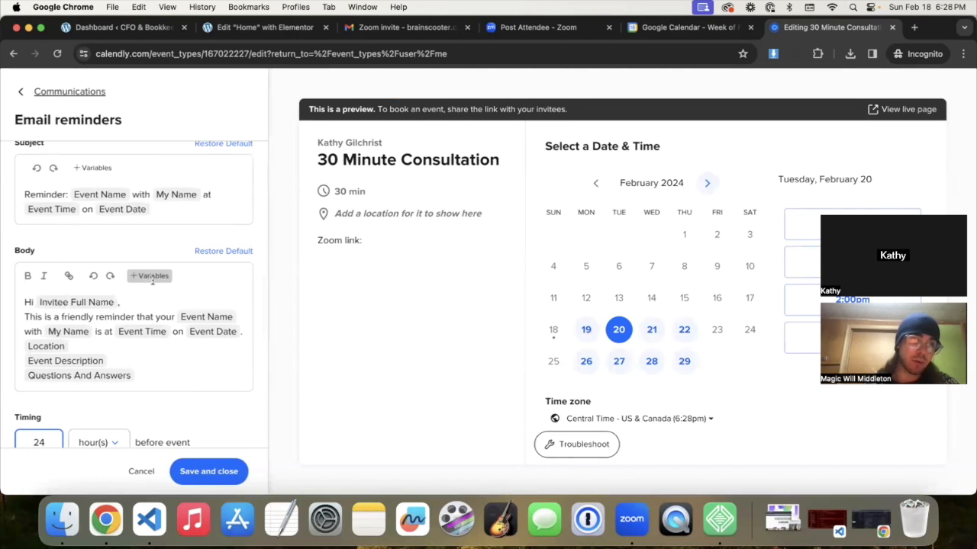
Step: Look over the email reminder's subject and message text
{"action": "scroll", "coordinate": [102, 254], "scroll_direction": "up", "scroll_amount": 5}
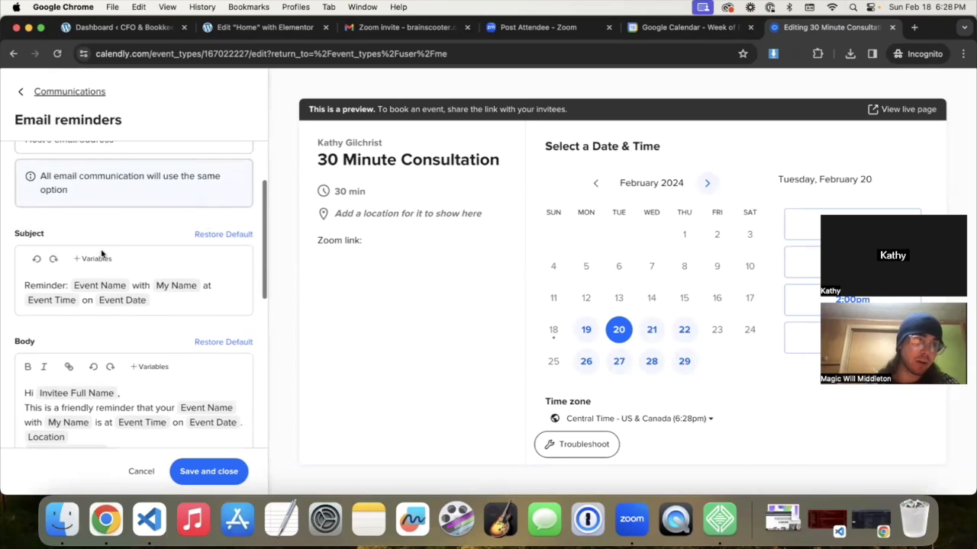
{"action": "scroll", "coordinate": [102, 254], "scroll_direction": "down", "scroll_amount": 1}
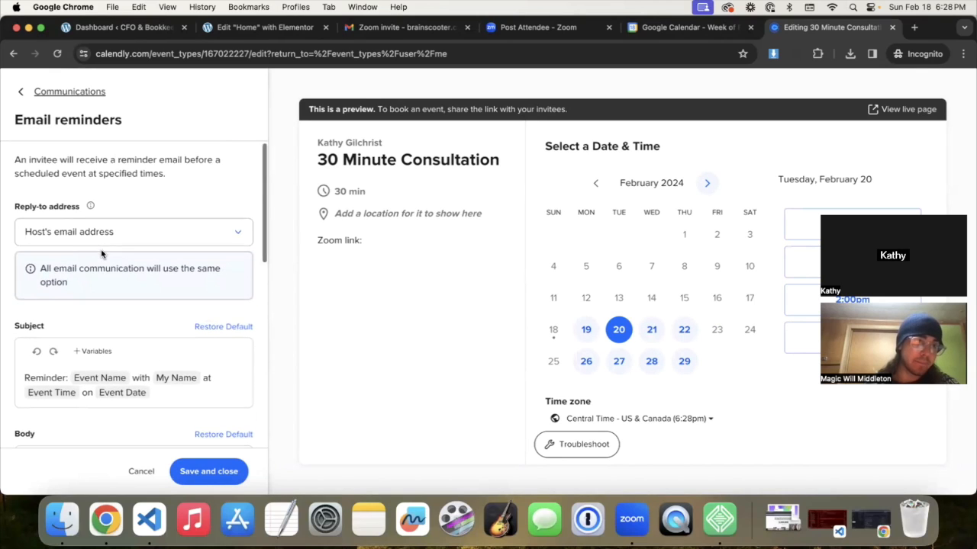
{"action": "scroll", "coordinate": [95, 231], "scroll_direction": "down", "scroll_amount": 3}
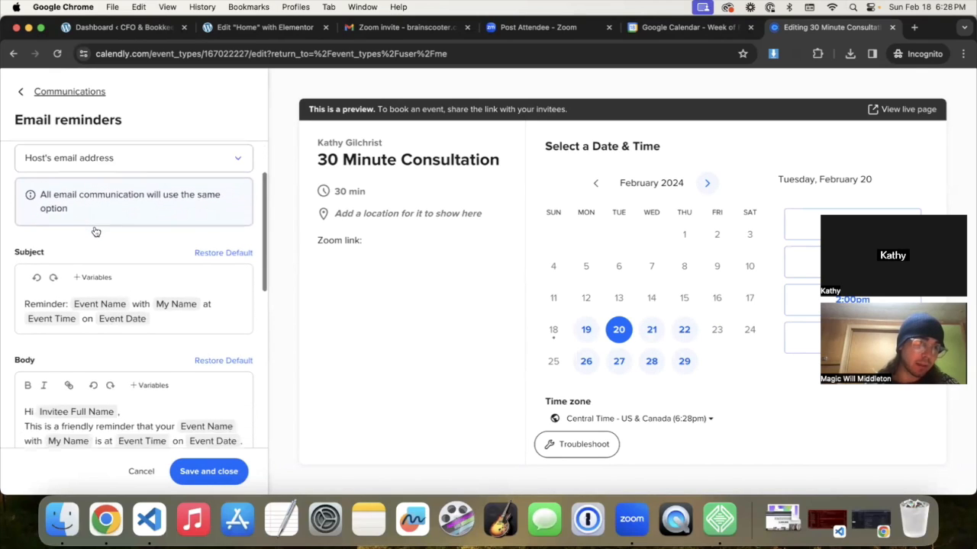
{"action": "scroll", "coordinate": [65, 183], "scroll_direction": "down", "scroll_amount": 2}
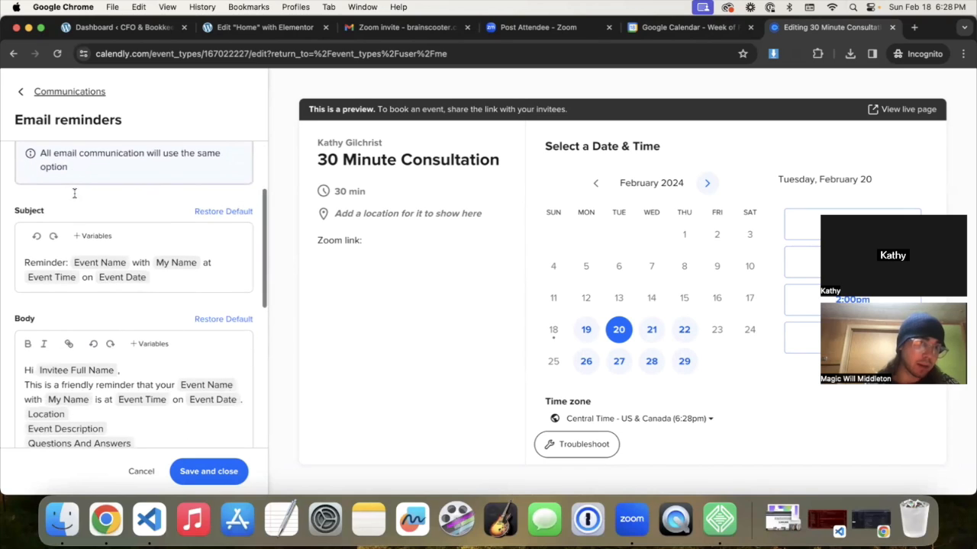
{"action": "scroll", "coordinate": [94, 274], "scroll_direction": "down", "scroll_amount": 2}
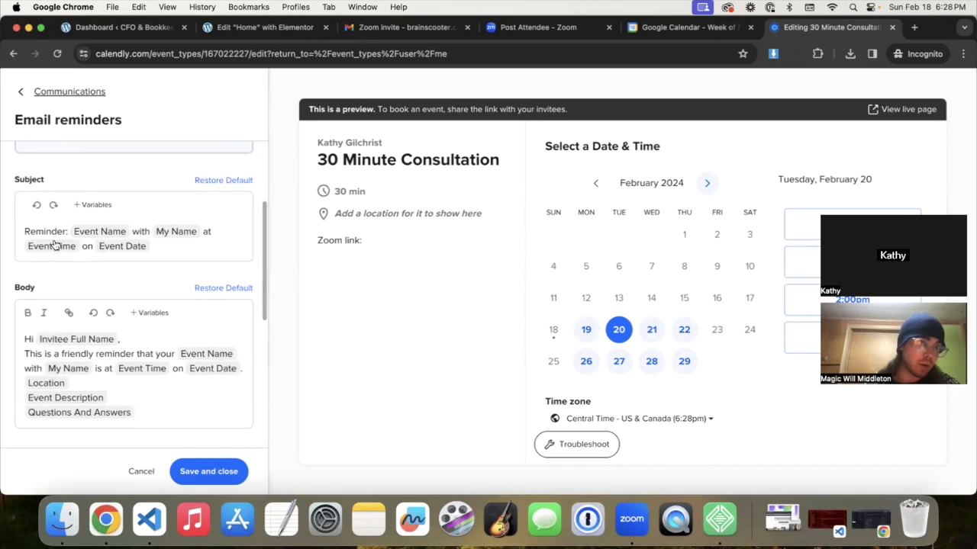
{"action": "left_click_drag", "start_coordinate": [37, 226], "coordinate": [52, 227]}
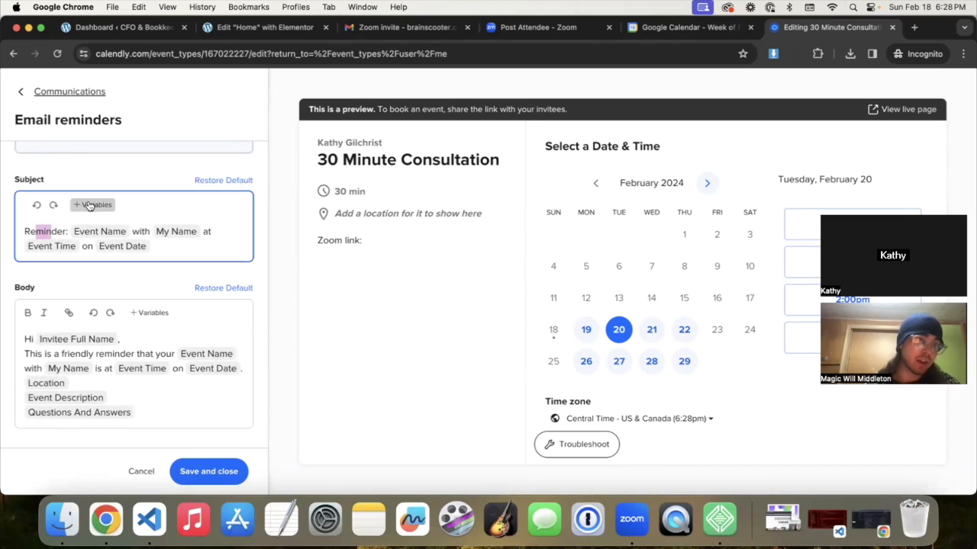
{"action": "left_click", "coordinate": [142, 231]}
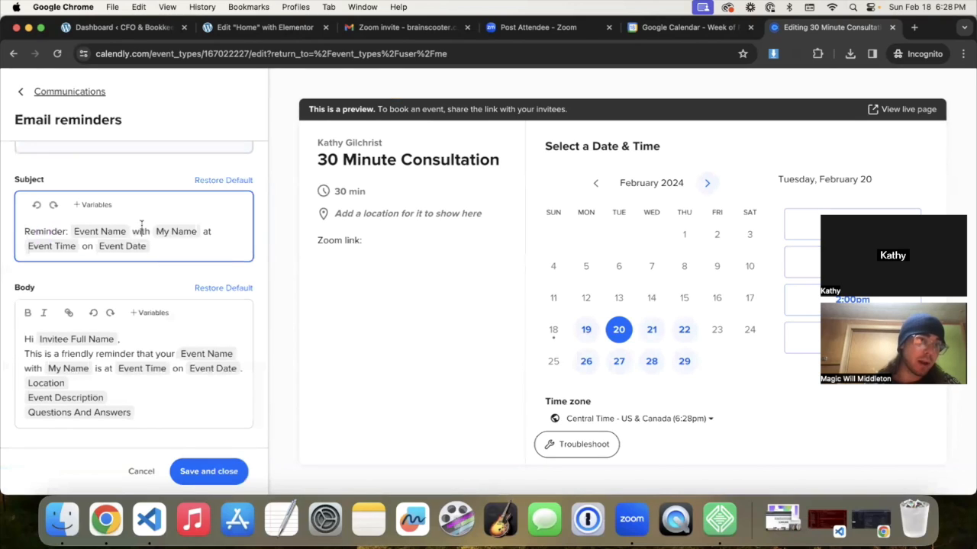
{"action": "double_click", "coordinate": [141, 230]}
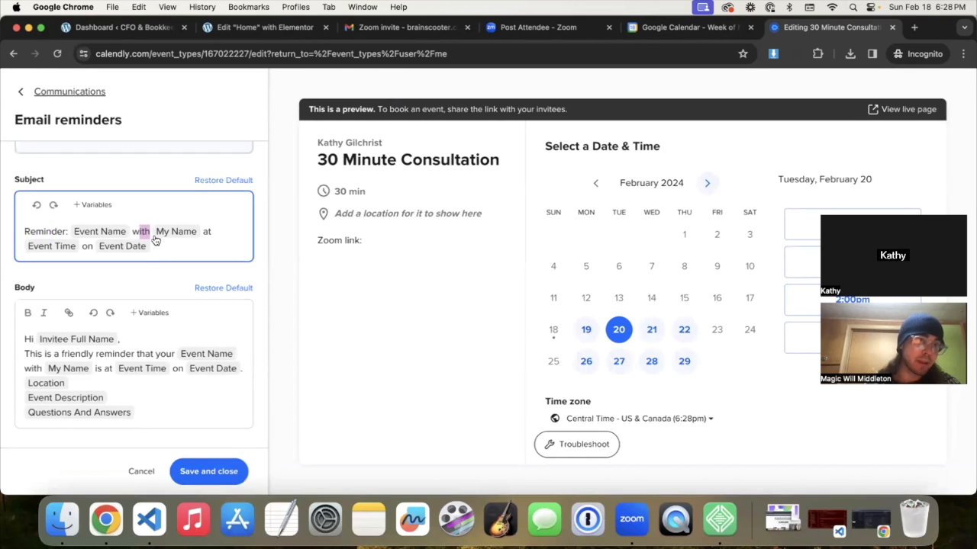
{"action": "scroll", "coordinate": [115, 209], "scroll_direction": "down", "scroll_amount": 2}
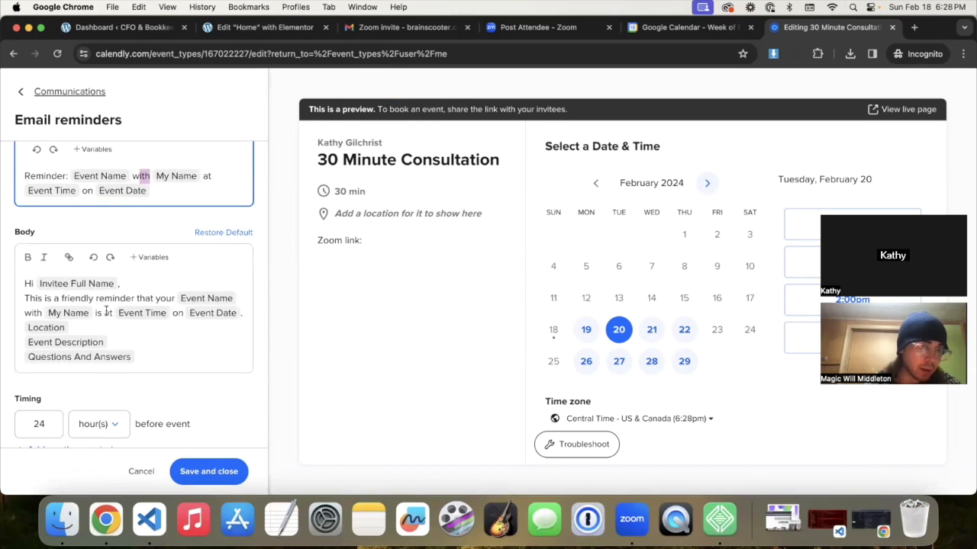
{"action": "scroll", "coordinate": [107, 311], "scroll_direction": "down", "scroll_amount": 3}
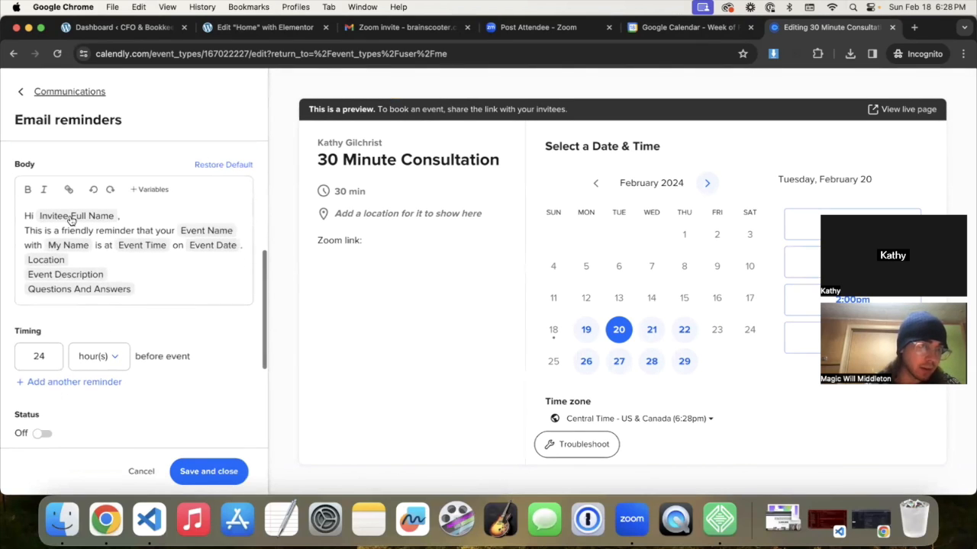
Step: Show the reminder body's variables list, then dismiss it without inserting anything
{"action": "left_click", "coordinate": [137, 192]}
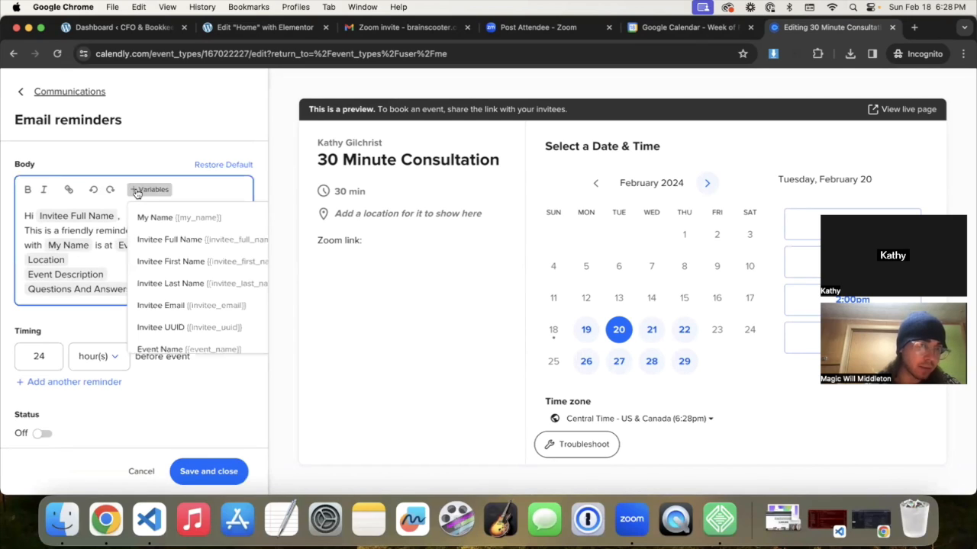
{"action": "scroll", "coordinate": [153, 248], "scroll_direction": "down", "scroll_amount": 5}
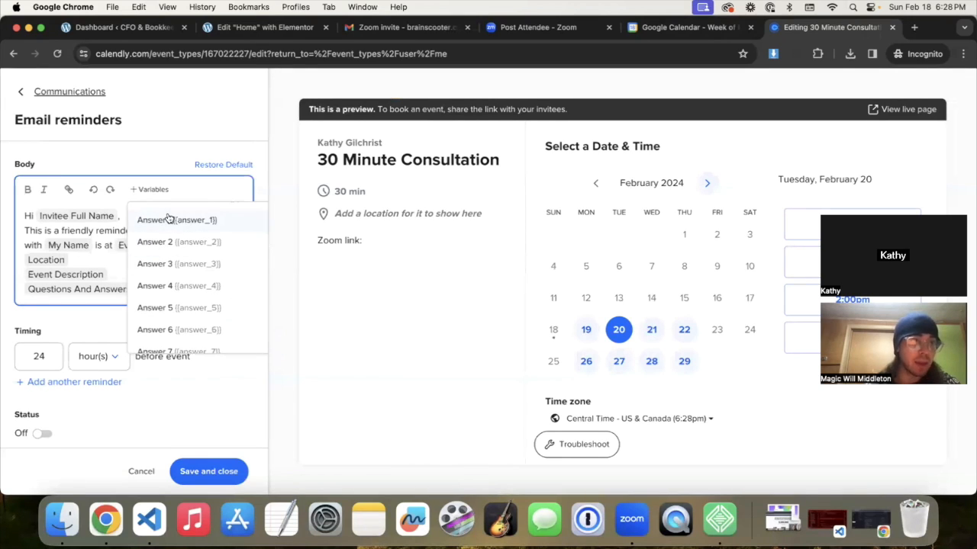
{"action": "scroll", "coordinate": [168, 229], "scroll_direction": "down", "scroll_amount": 3}
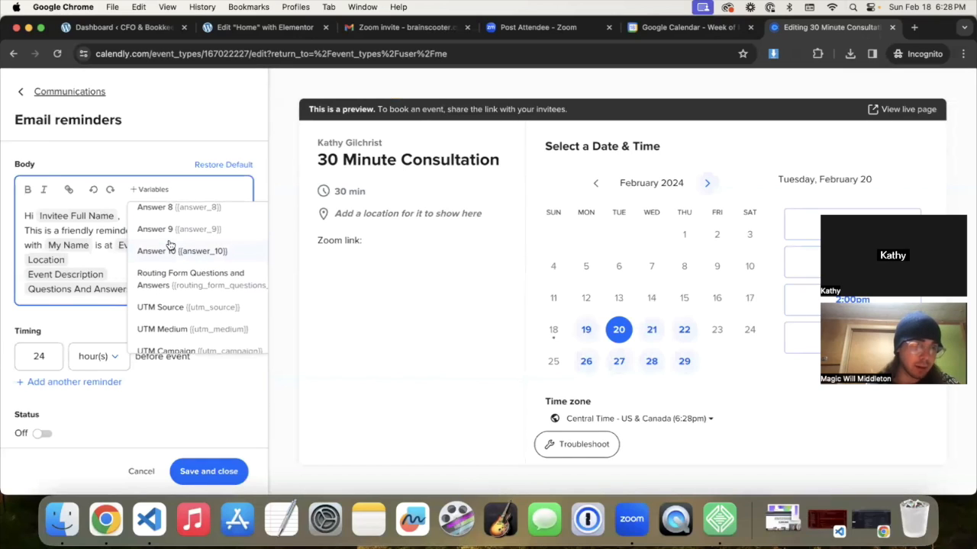
{"action": "scroll", "coordinate": [169, 244], "scroll_direction": "down", "scroll_amount": 1}
{"action": "left_click", "coordinate": [89, 325]}
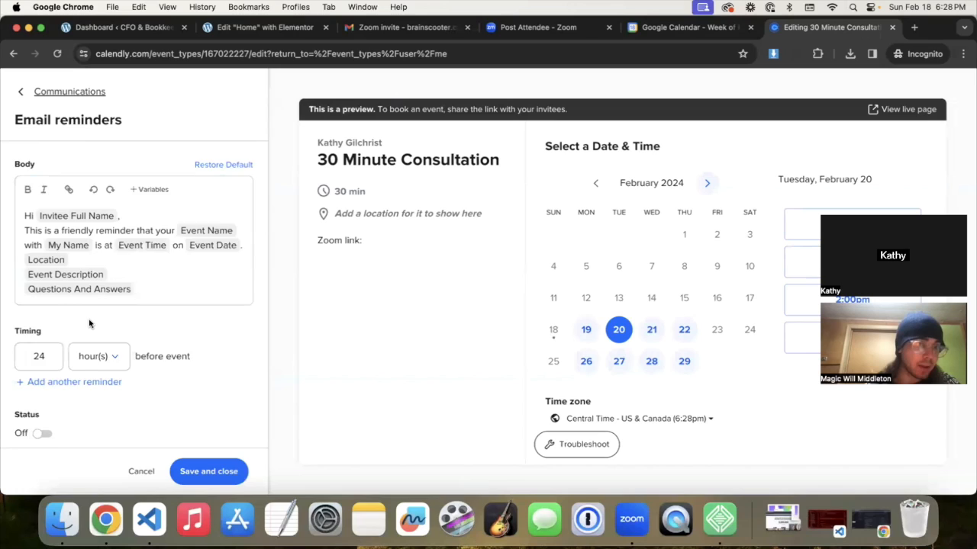
Step: Add a second email reminder set to 1 hour before, alongside the 24-hour one
{"action": "scroll", "coordinate": [88, 324], "scroll_direction": "down", "scroll_amount": 1}
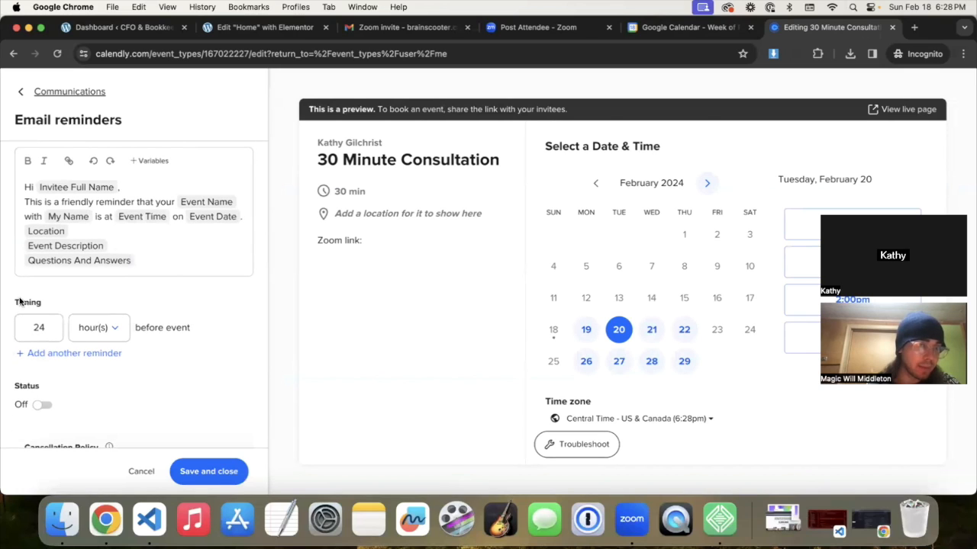
{"action": "left_click_drag", "start_coordinate": [16, 302], "coordinate": [42, 303]}
{"action": "left_click", "coordinate": [65, 302]}
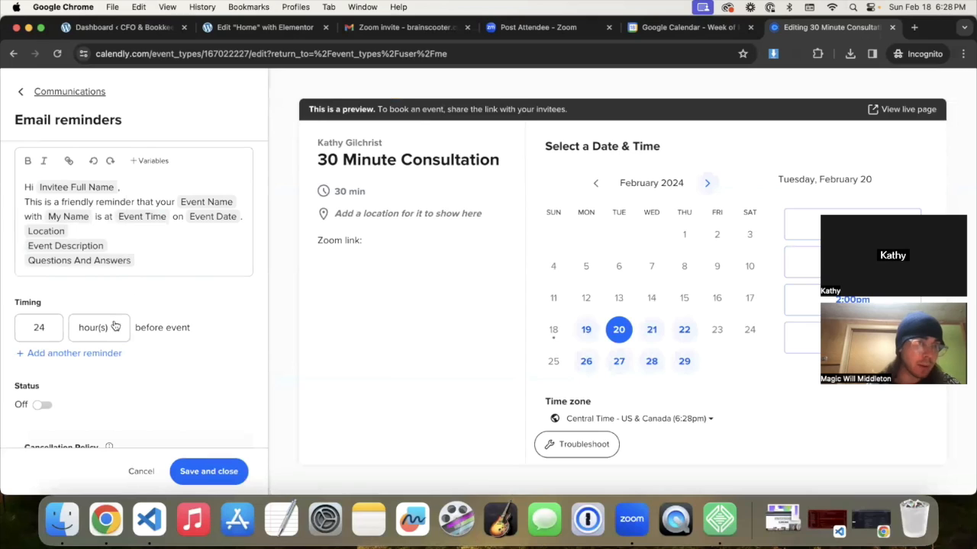
{"action": "scroll", "coordinate": [66, 315], "scroll_direction": "down", "scroll_amount": 2}
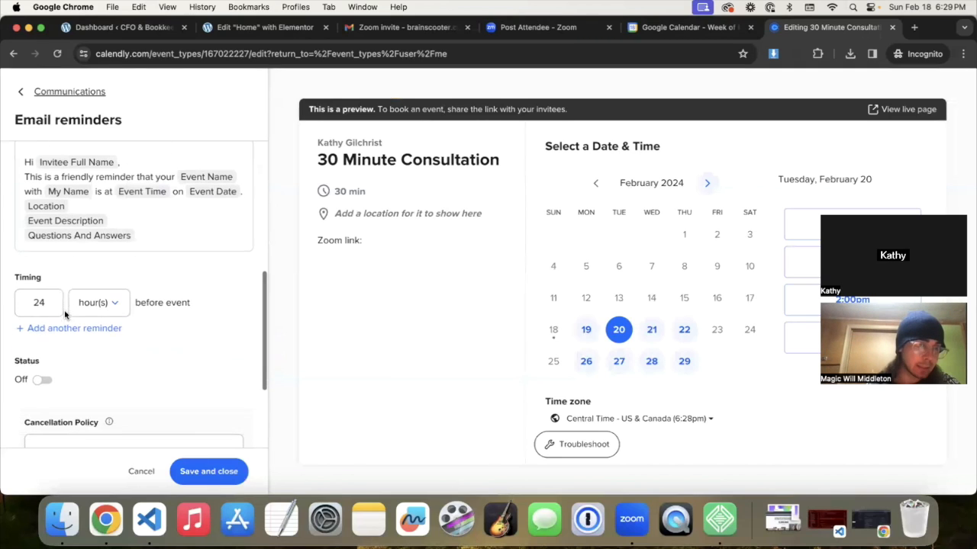
{"action": "left_click", "coordinate": [66, 309]}
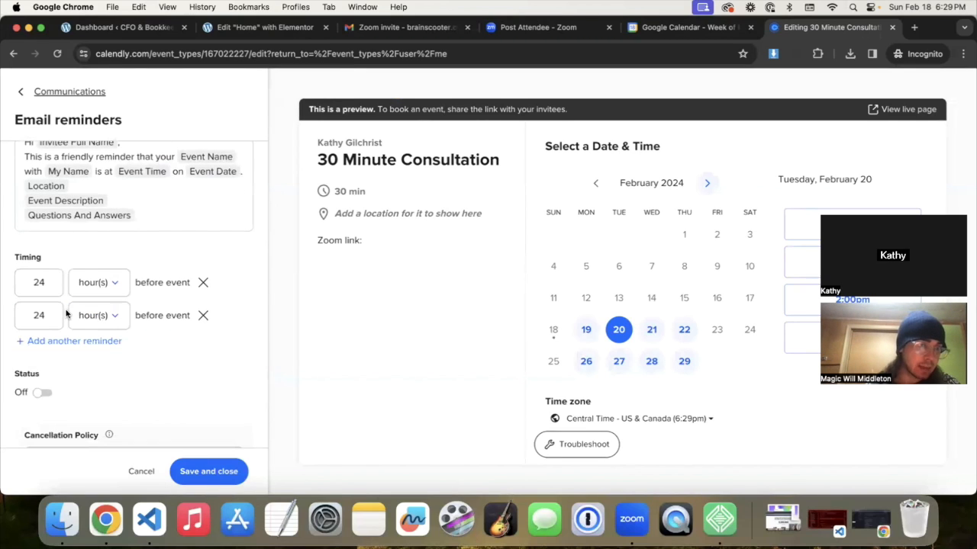
{"action": "left_click", "coordinate": [38, 315]}
{"action": "double_click", "coordinate": [36, 314]}
{"action": "key", "text": "BackSpace"}
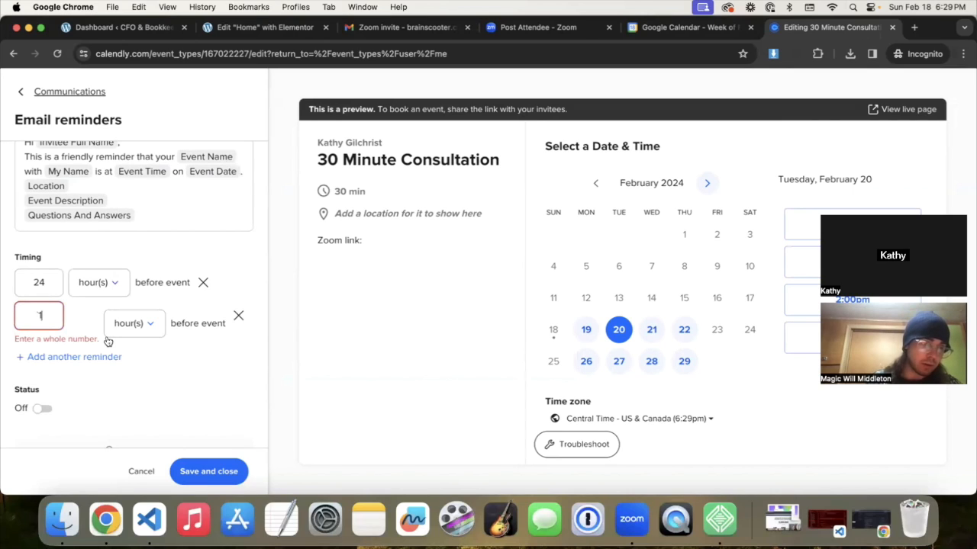
{"action": "type", "text": "1"}
{"action": "left_click", "coordinate": [169, 341]}
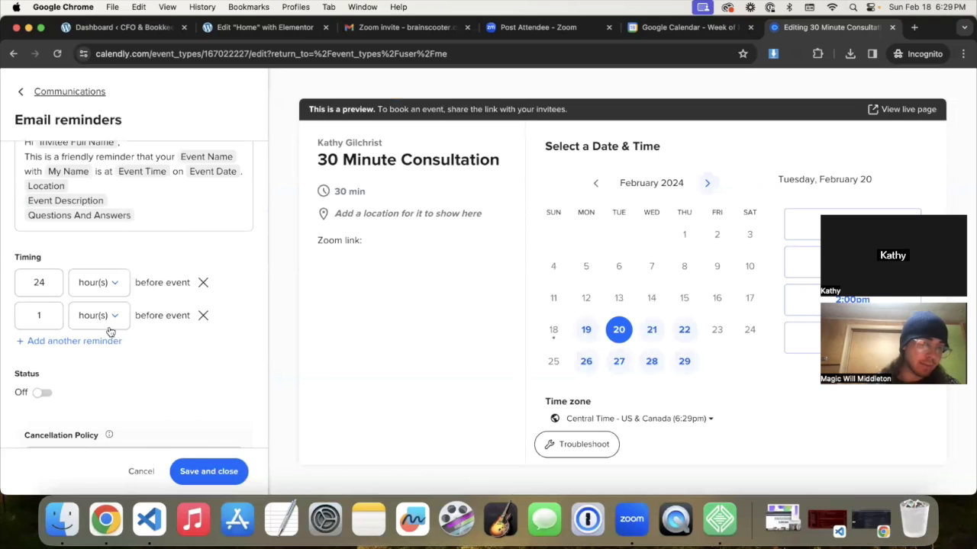
Step: Switch email reminder Status on and save the reminder settings
{"action": "scroll", "coordinate": [98, 327], "scroll_direction": "up", "scroll_amount": 1}
{"action": "scroll", "coordinate": [98, 327], "scroll_direction": "up", "scroll_amount": 3}
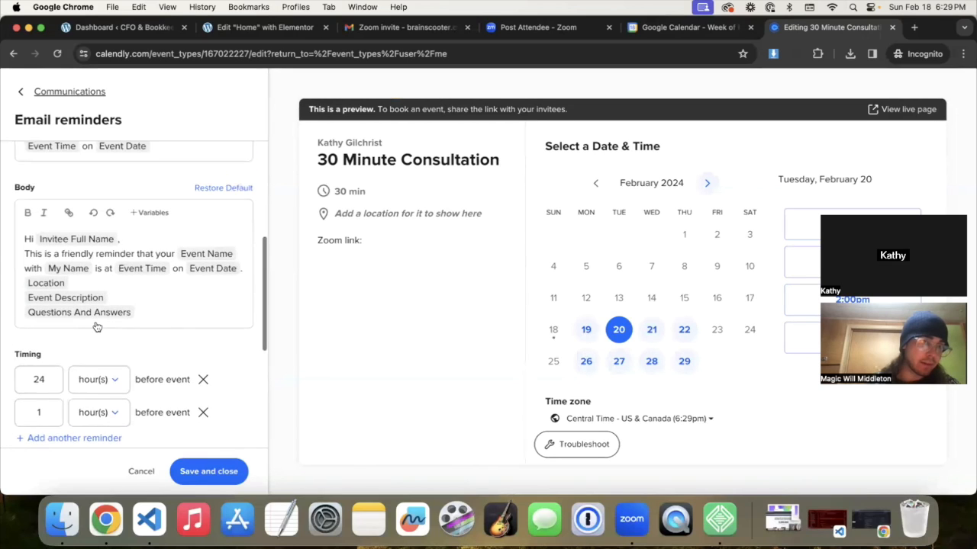
{"action": "scroll", "coordinate": [97, 327], "scroll_direction": "down", "scroll_amount": 5}
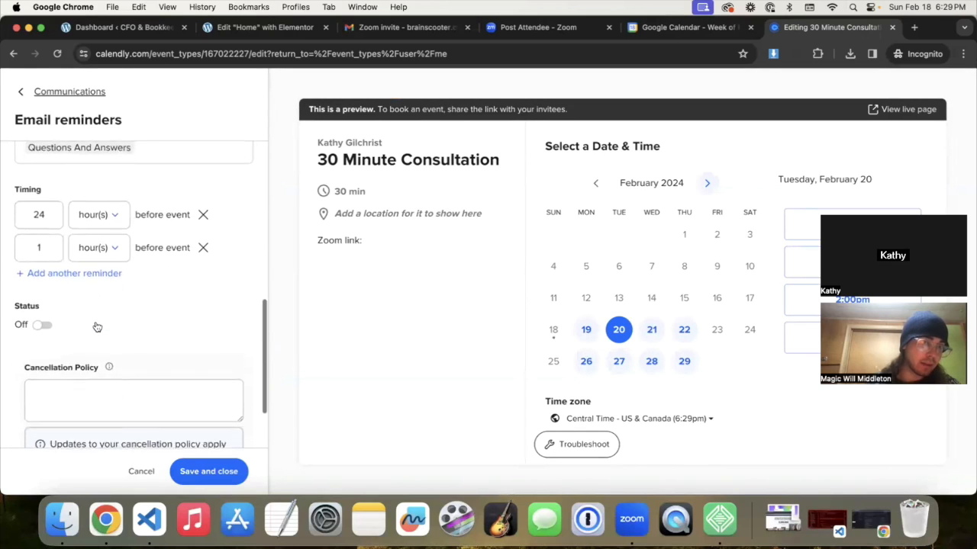
{"action": "left_click", "coordinate": [42, 321]}
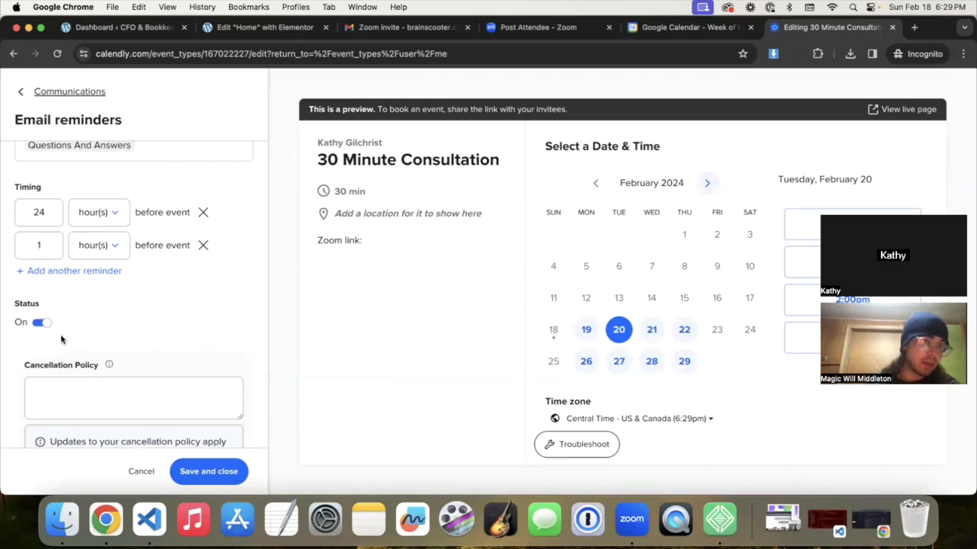
{"action": "scroll", "coordinate": [61, 336], "scroll_direction": "down", "scroll_amount": 3}
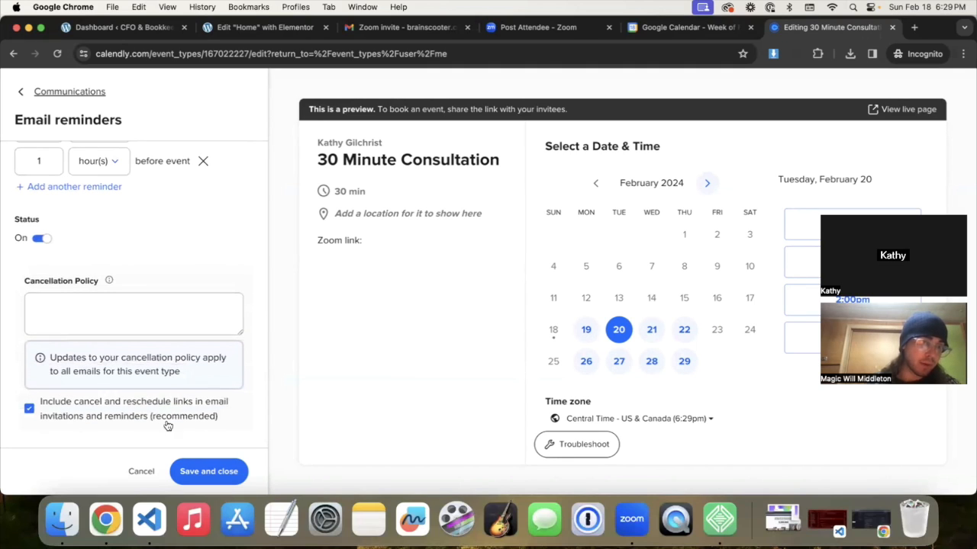
{"action": "left_click", "coordinate": [187, 473]}
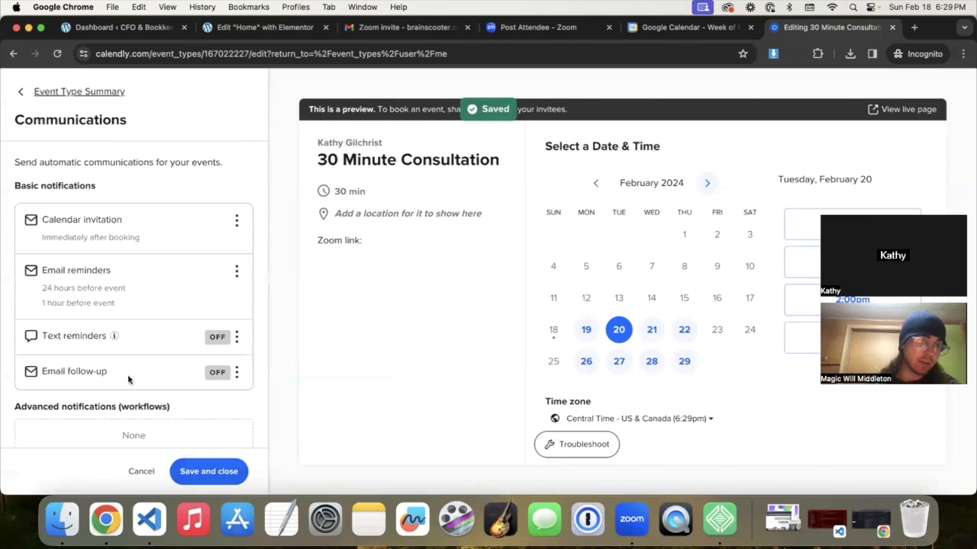
{"action": "scroll", "coordinate": [156, 409], "scroll_direction": "down", "scroll_amount": 1}
{"action": "scroll", "coordinate": [156, 408], "scroll_direction": "down", "scroll_amount": 1}
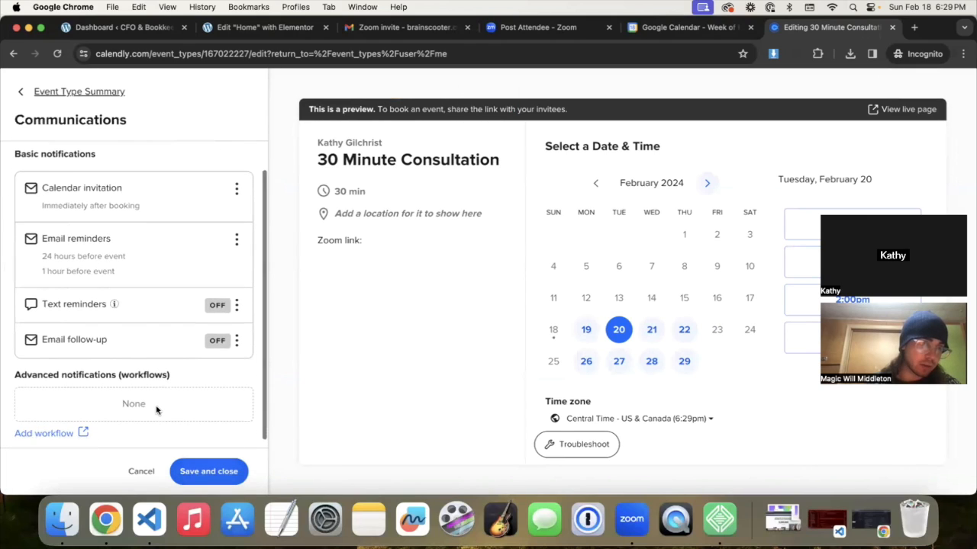
{"action": "scroll", "coordinate": [157, 410], "scroll_direction": "down", "scroll_amount": 1}
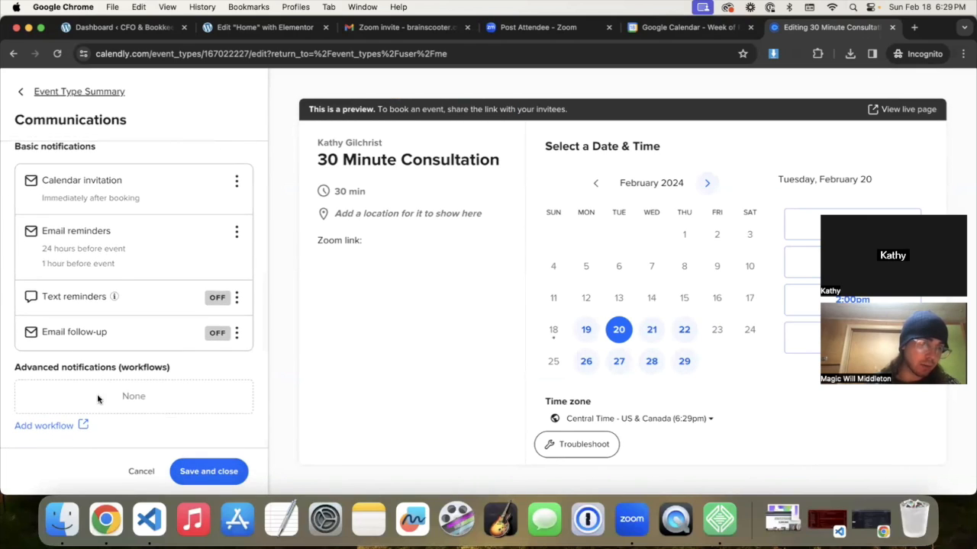
{"action": "left_click", "coordinate": [237, 234]}
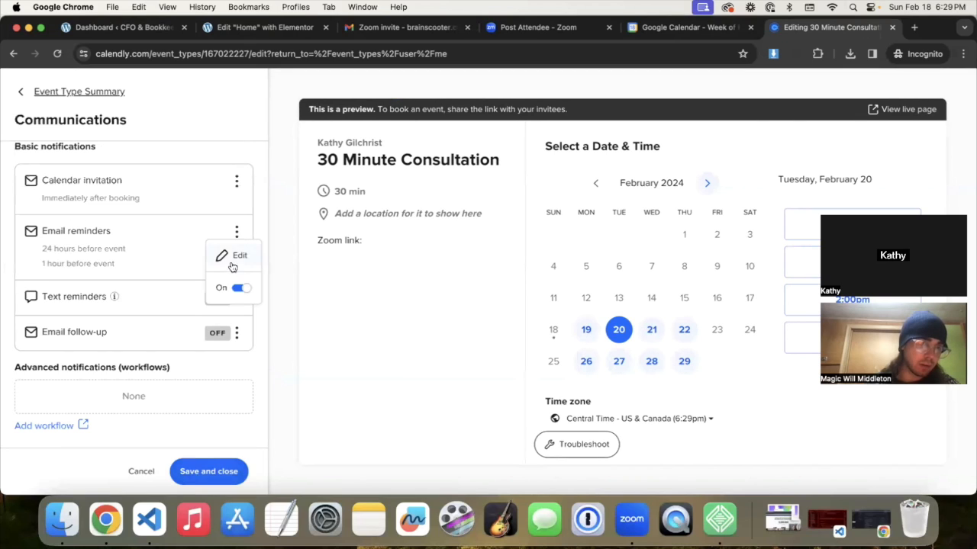
{"action": "left_click", "coordinate": [234, 256]}
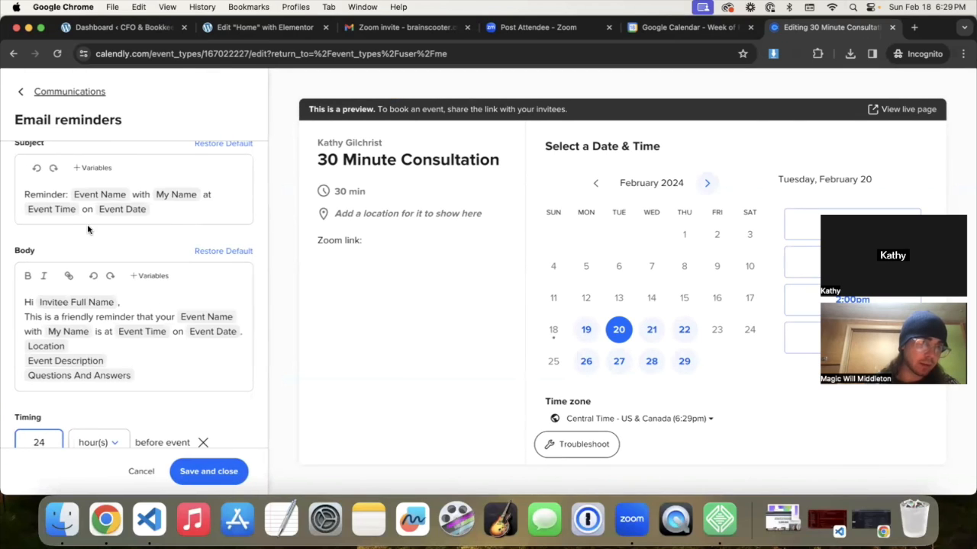
{"action": "scroll", "coordinate": [88, 229], "scroll_direction": "up", "scroll_amount": 5}
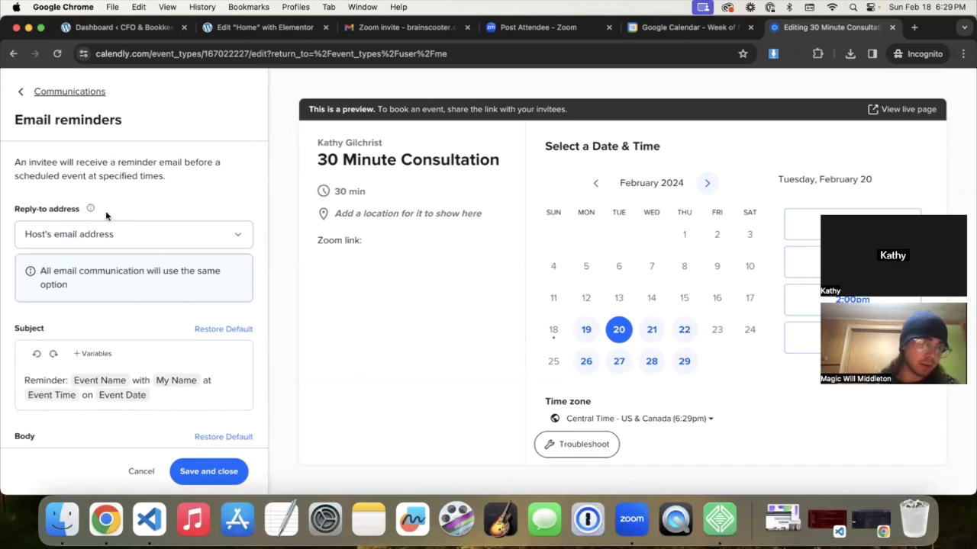
{"action": "scroll", "coordinate": [157, 197], "scroll_direction": "down", "scroll_amount": 10}
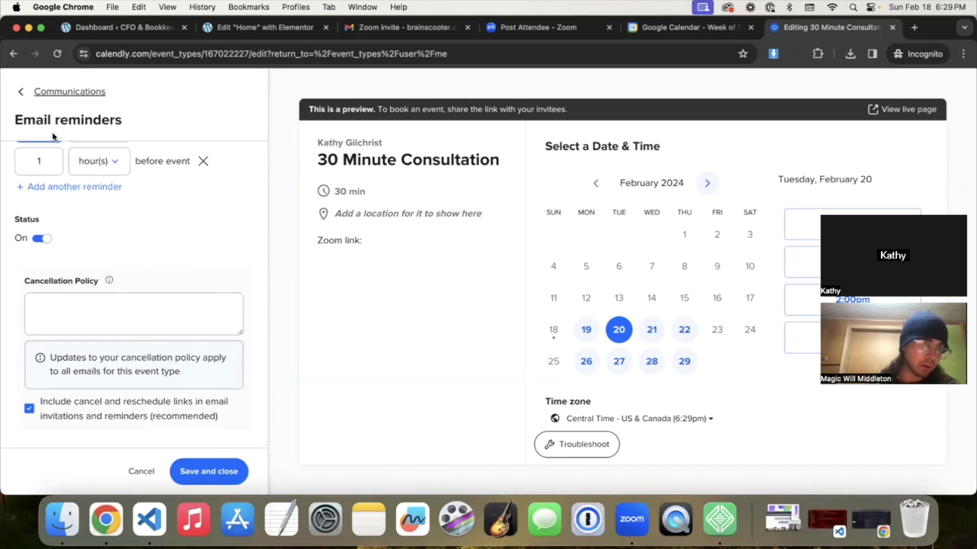
{"action": "left_click", "coordinate": [21, 92]}
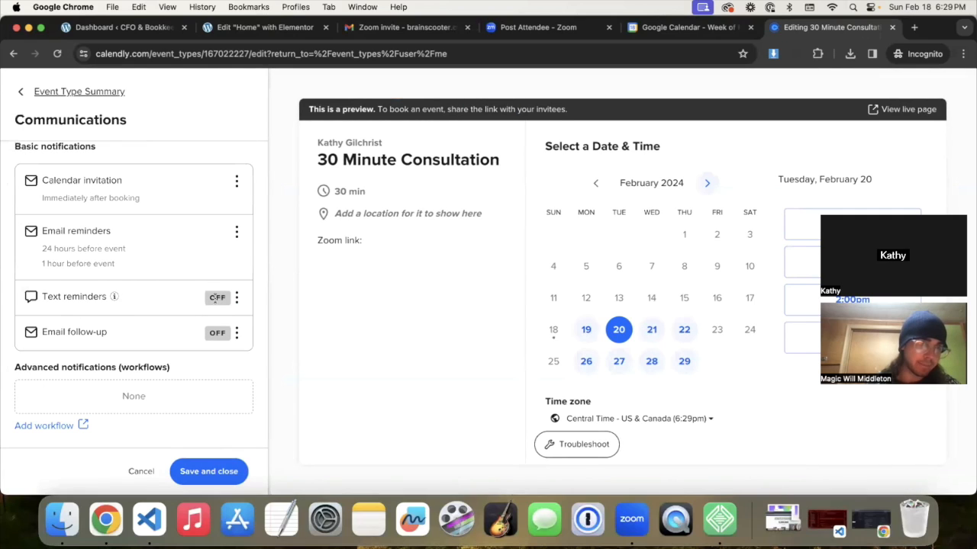
{"action": "left_click_drag", "start_coordinate": [42, 296], "coordinate": [89, 296]}
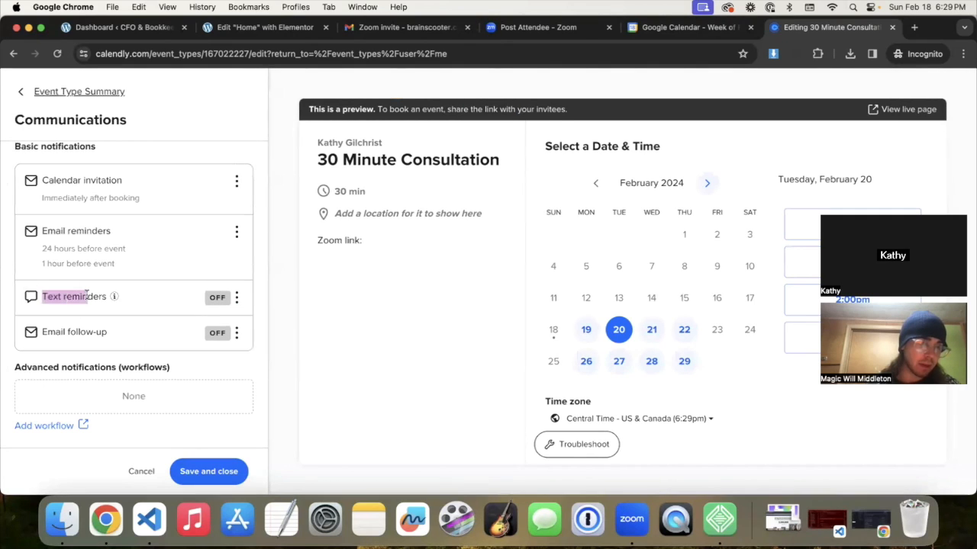
{"action": "left_click", "coordinate": [177, 303]}
{"action": "left_click", "coordinate": [236, 303]}
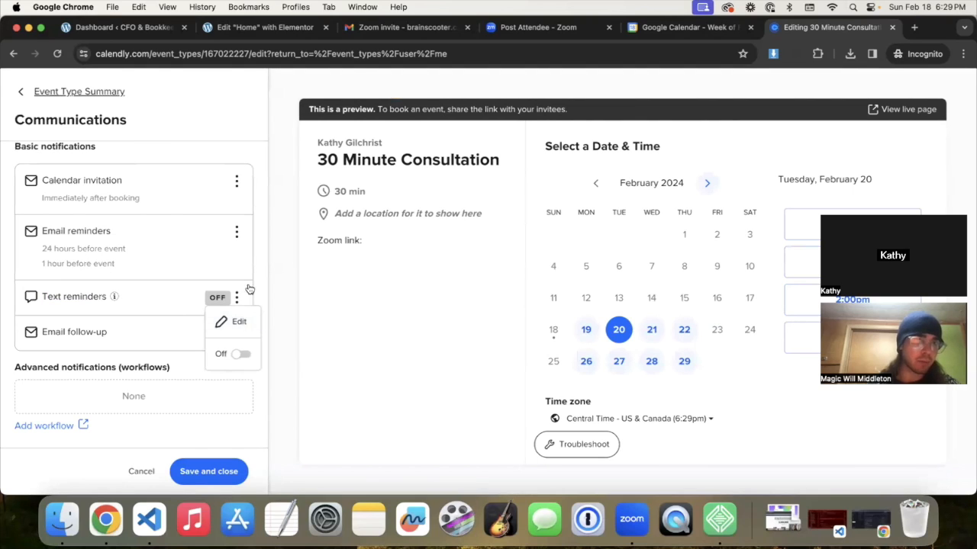
{"action": "left_click", "coordinate": [226, 322]}
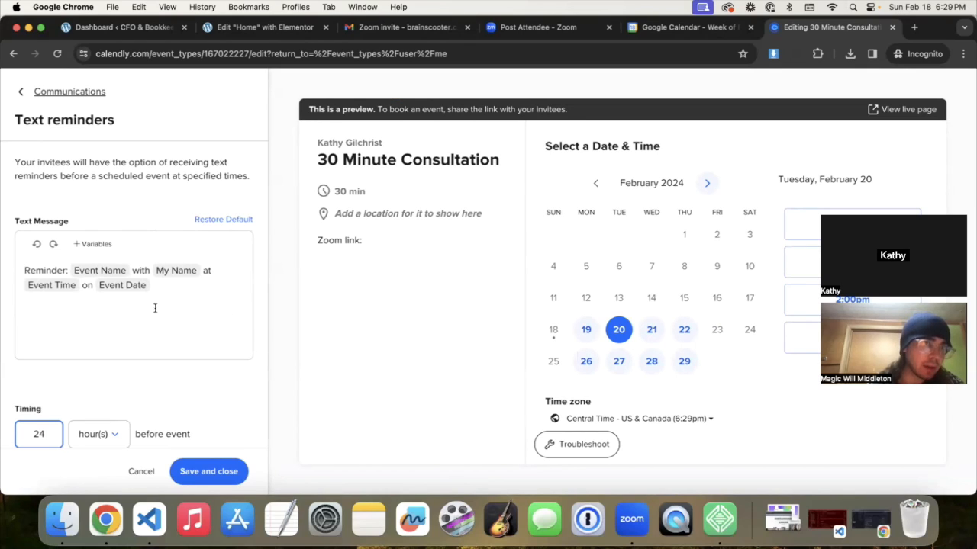
{"action": "scroll", "coordinate": [70, 338], "scroll_direction": "down", "scroll_amount": 3}
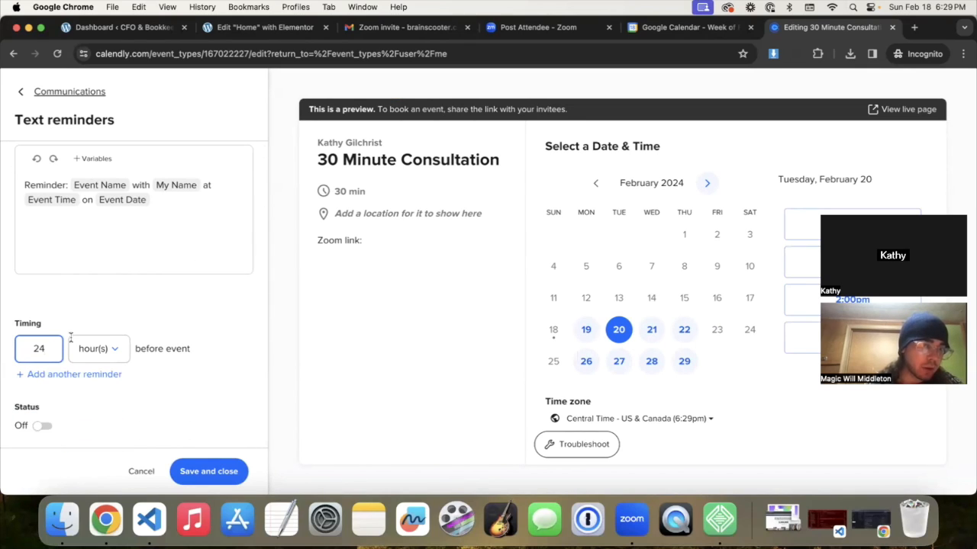
{"action": "scroll", "coordinate": [70, 328], "scroll_direction": "up", "scroll_amount": 3}
{"action": "left_click", "coordinate": [61, 92]}
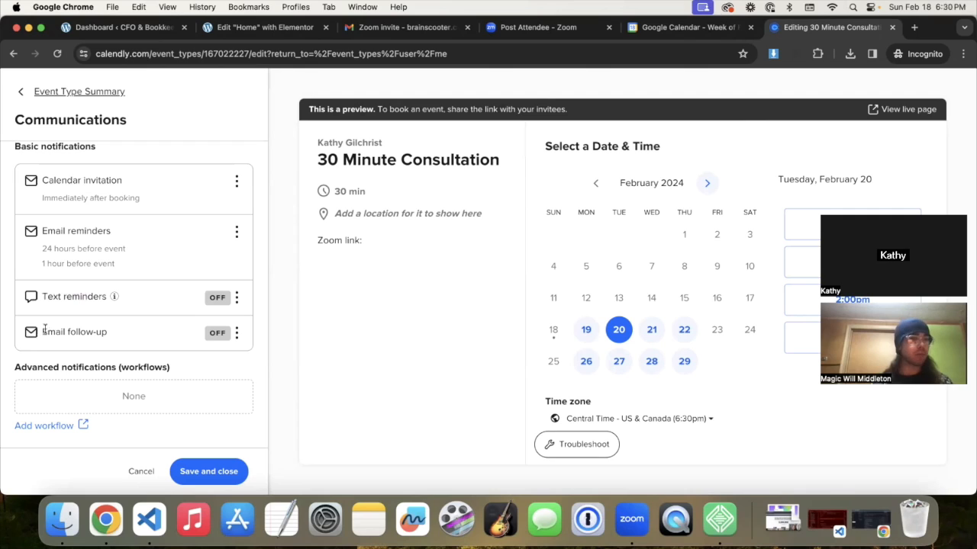
Step: Point out the Email follow-up option, then save and close the Communications settings
{"action": "left_click_drag", "start_coordinate": [44, 334], "coordinate": [100, 333]}
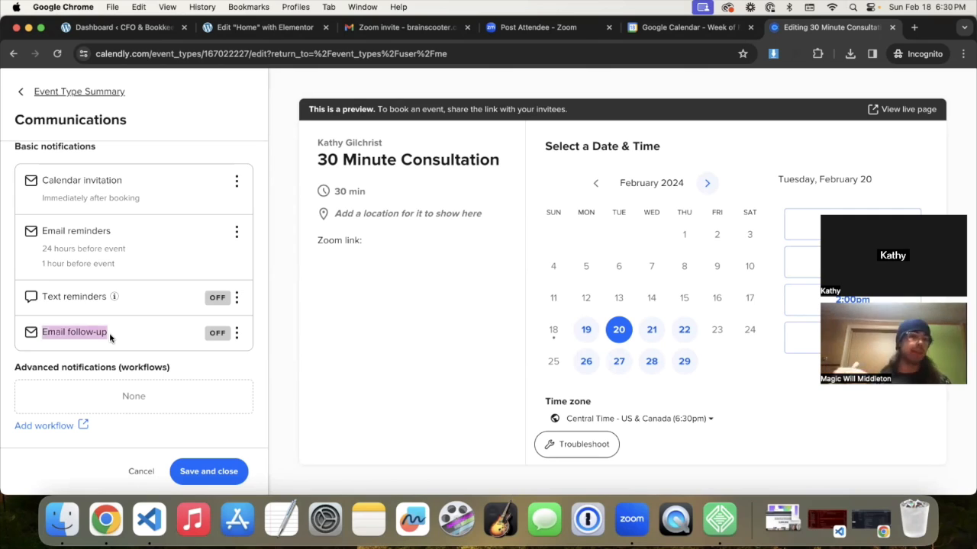
{"action": "left_click", "coordinate": [114, 333]}
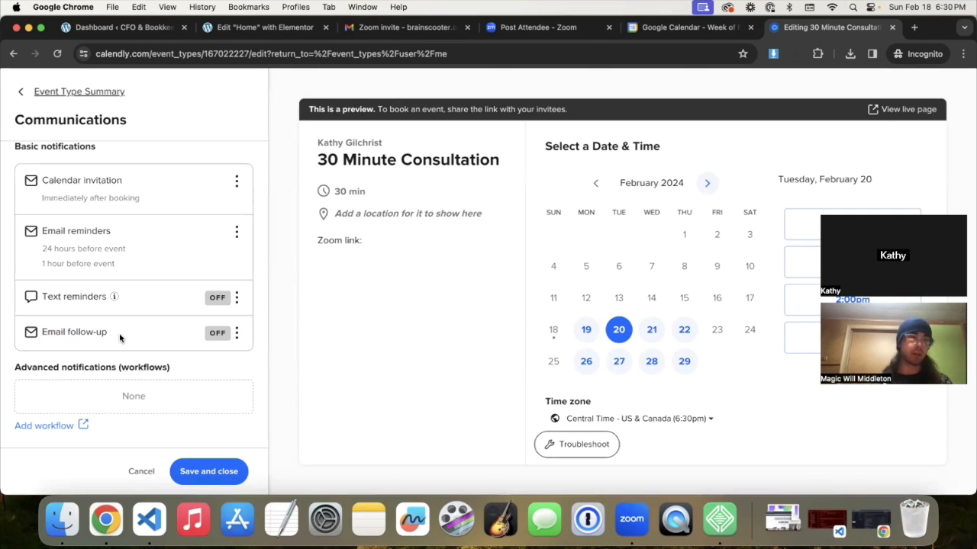
{"action": "left_click_drag", "start_coordinate": [49, 329], "coordinate": [130, 331]}
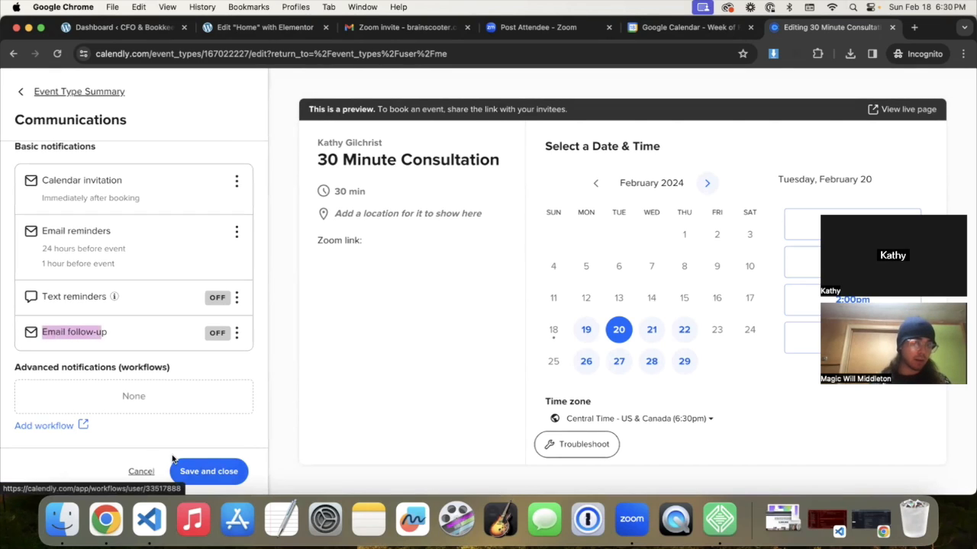
{"action": "left_click", "coordinate": [200, 471]}
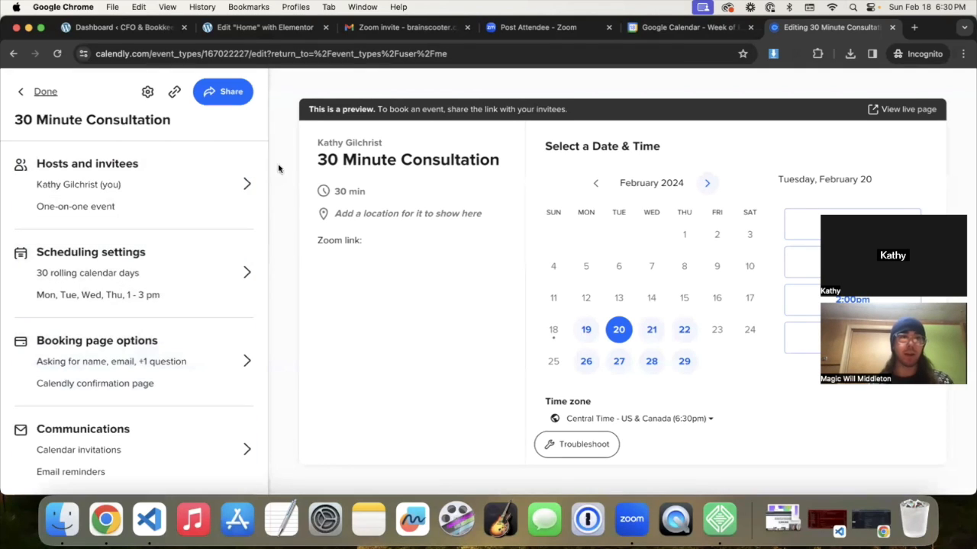
Step: Preview March 12, 2024 in the booking calendar, then reopen the 30 Minute Consultation event
{"action": "scroll", "coordinate": [255, 167], "scroll_direction": "up", "scroll_amount": 3}
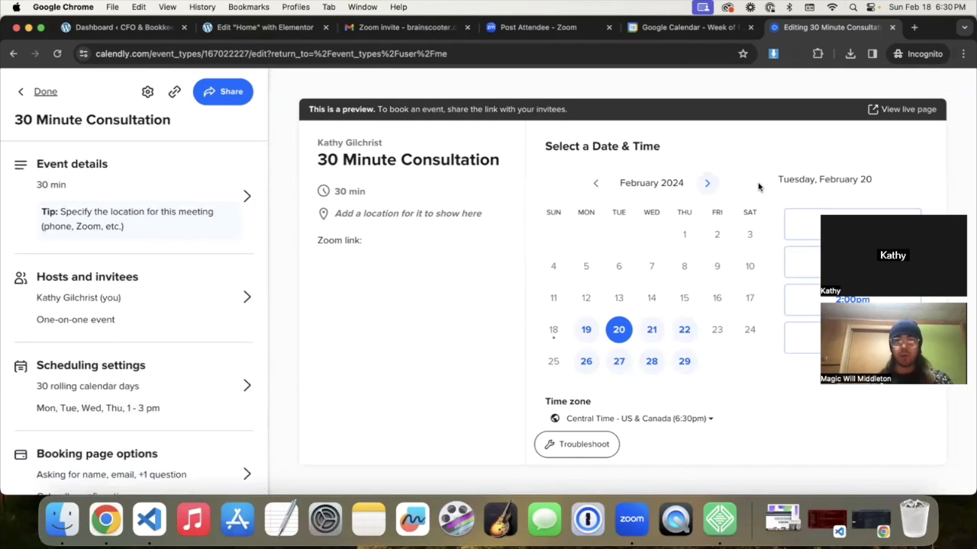
{"action": "left_click", "coordinate": [707, 184]}
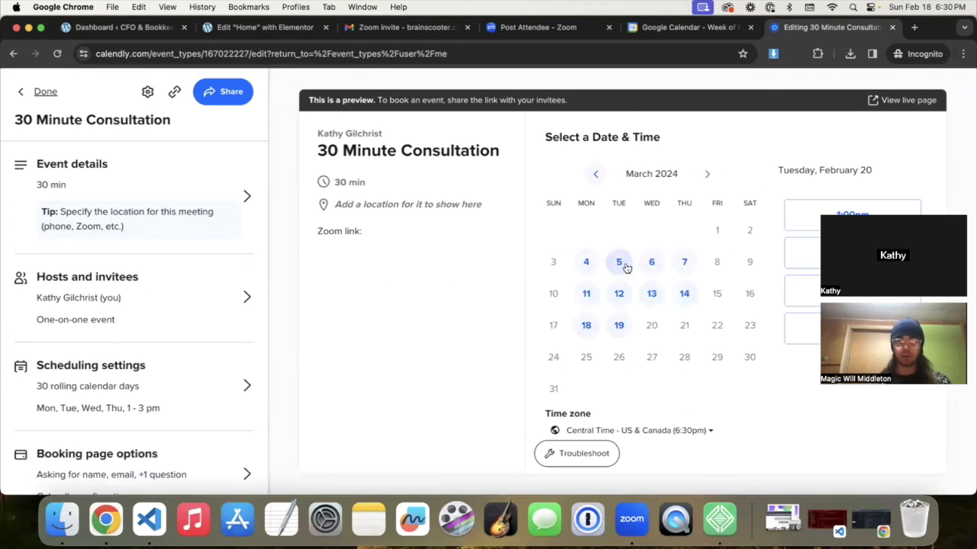
{"action": "left_click", "coordinate": [622, 292]}
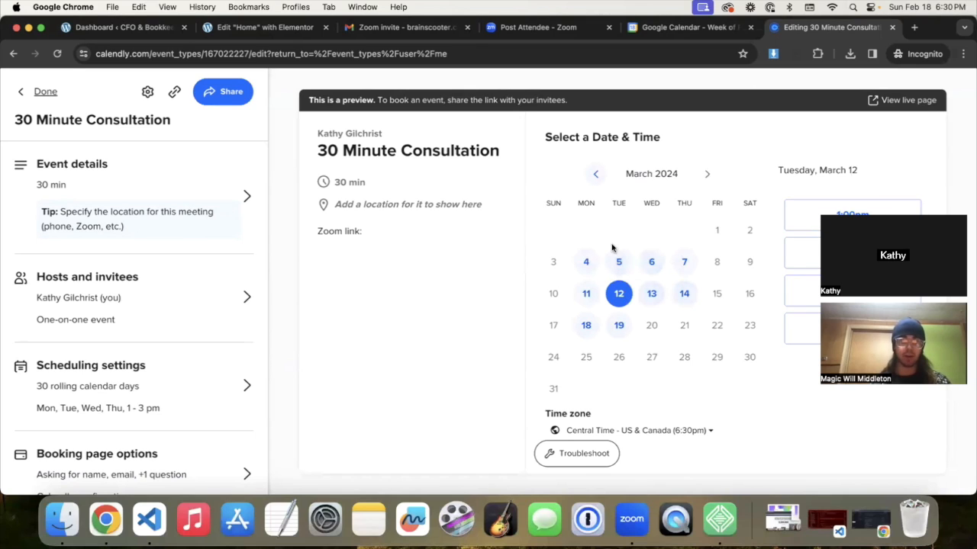
{"action": "left_click", "coordinate": [19, 93]}
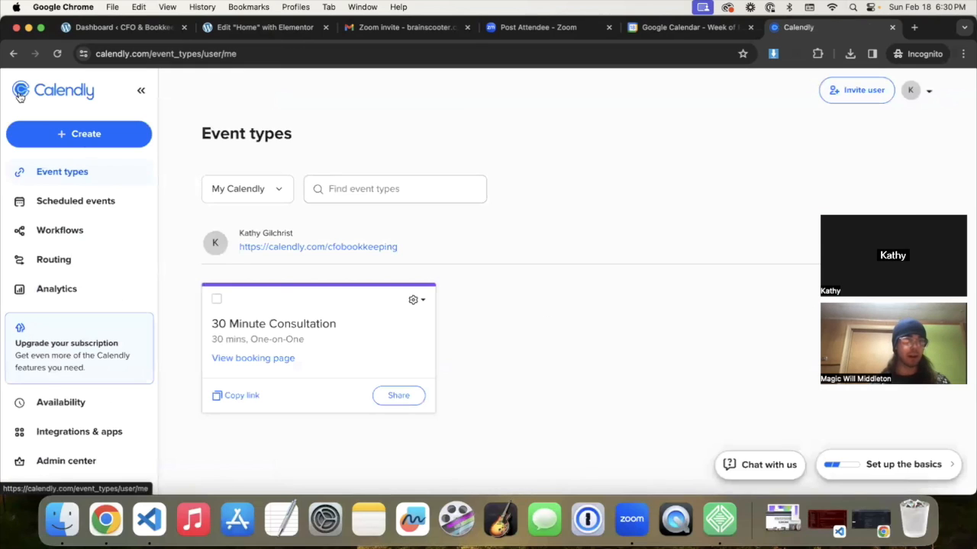
{"action": "left_click", "coordinate": [297, 320]}
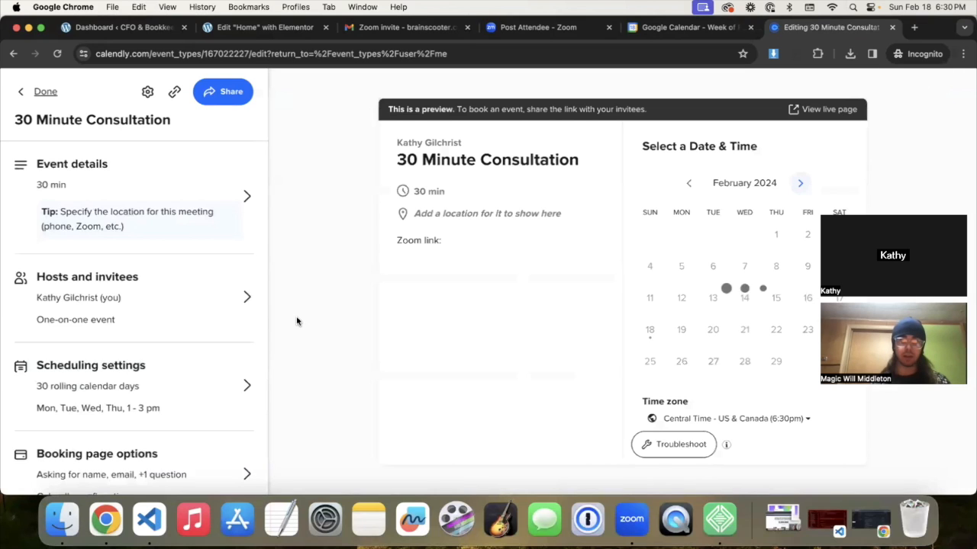
{"action": "scroll", "coordinate": [181, 307], "scroll_direction": "down", "scroll_amount": 3}
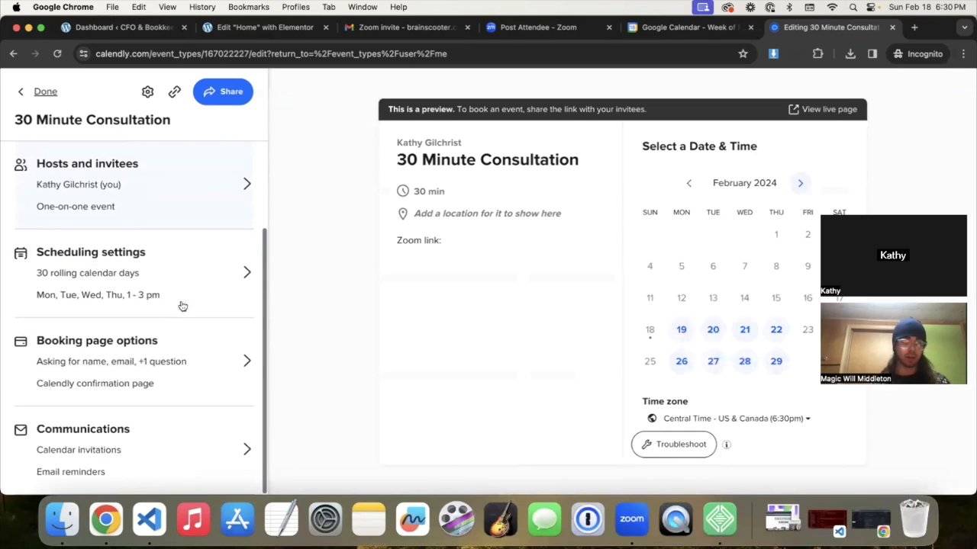
{"action": "scroll", "coordinate": [150, 258], "scroll_direction": "up", "scroll_amount": 3}
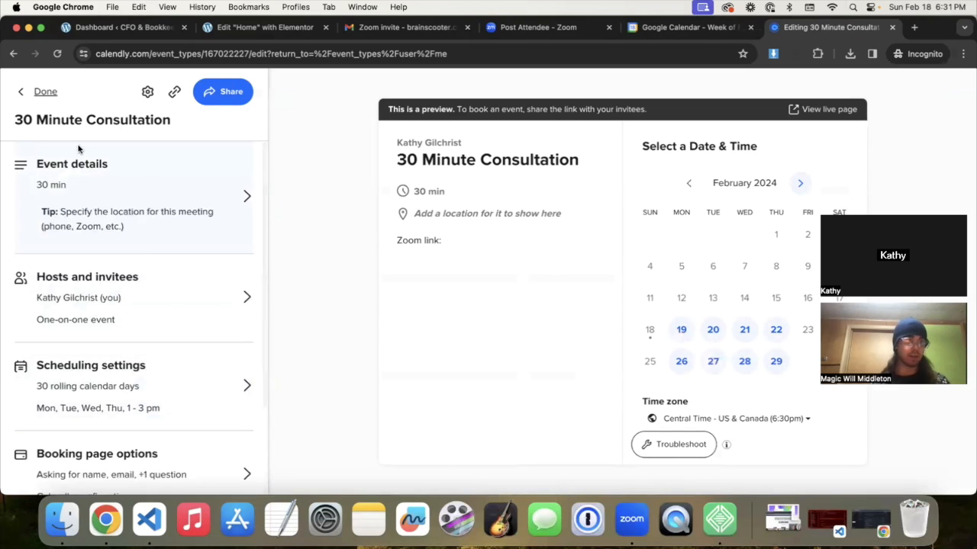
{"action": "scroll", "coordinate": [78, 298], "scroll_direction": "down", "scroll_amount": 3}
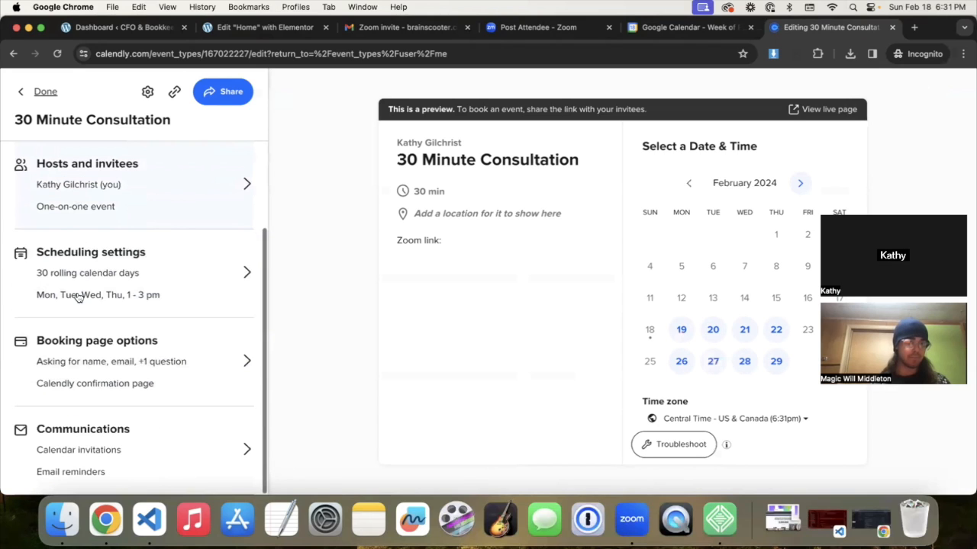
Step: Check the booking page options, then copy the 30 Minute Consultation link for Elementor
{"action": "left_click", "coordinate": [104, 348]}
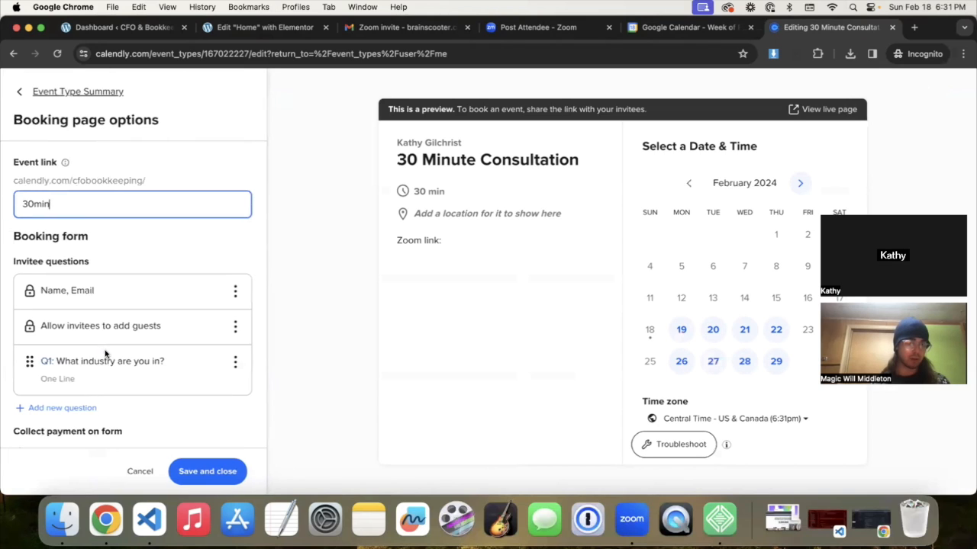
{"action": "left_click", "coordinate": [22, 93]}
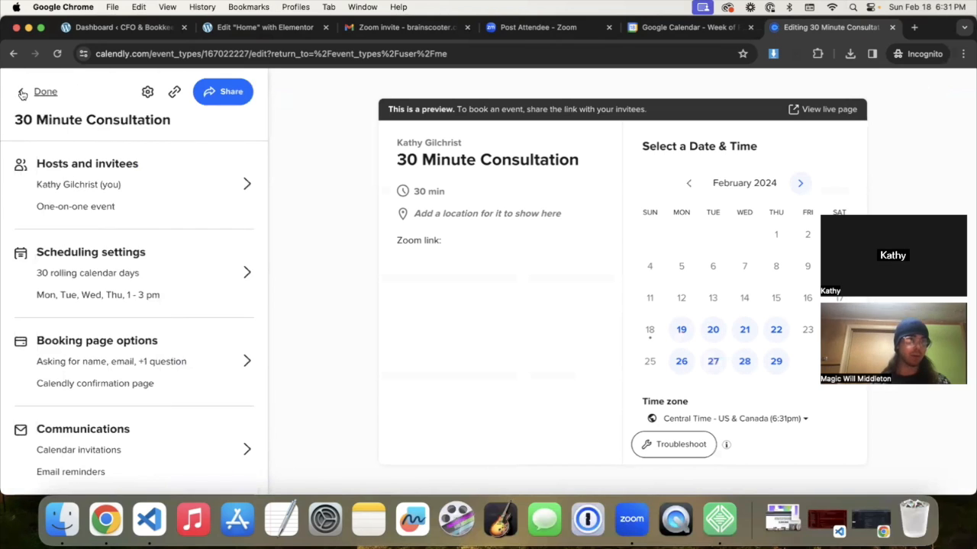
{"action": "left_click", "coordinate": [24, 93]}
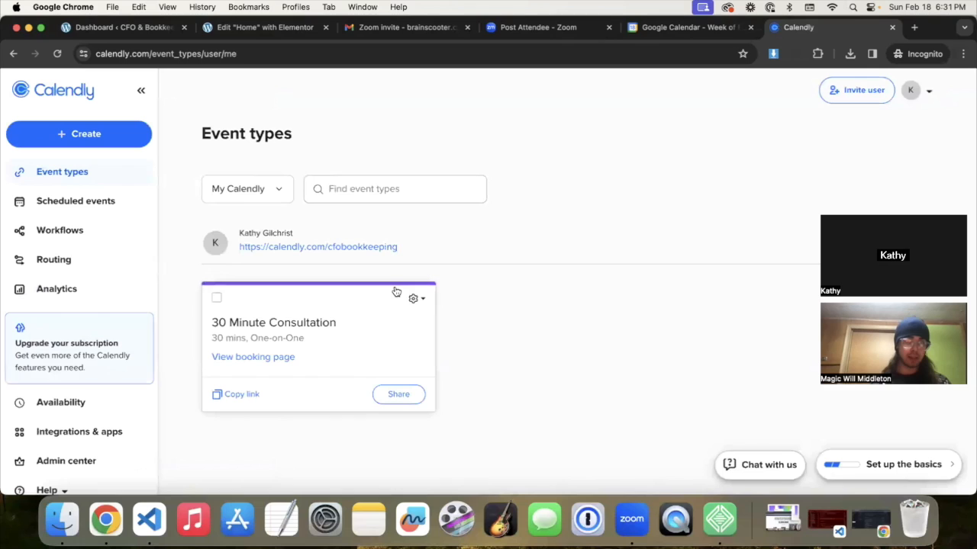
{"action": "left_click", "coordinate": [223, 396]}
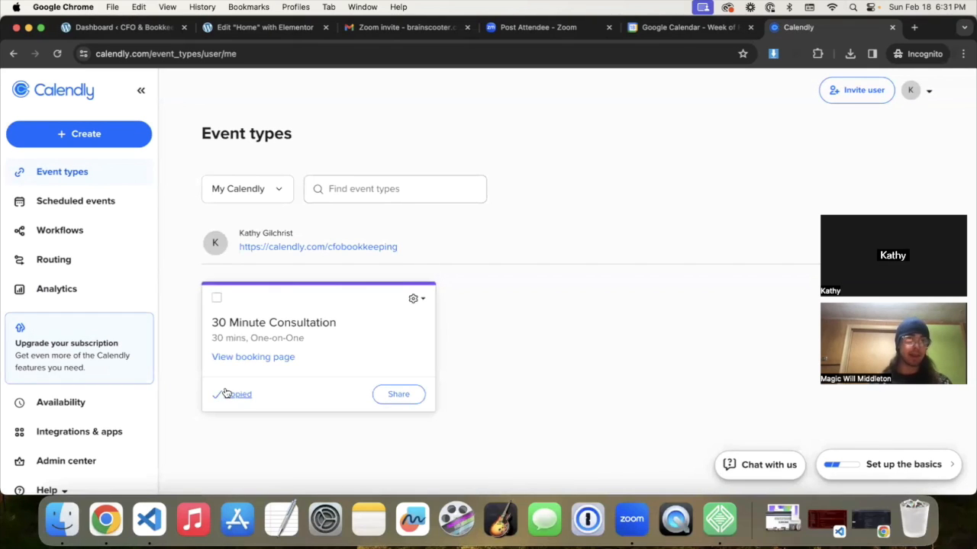
{"action": "left_click", "coordinate": [236, 28]}
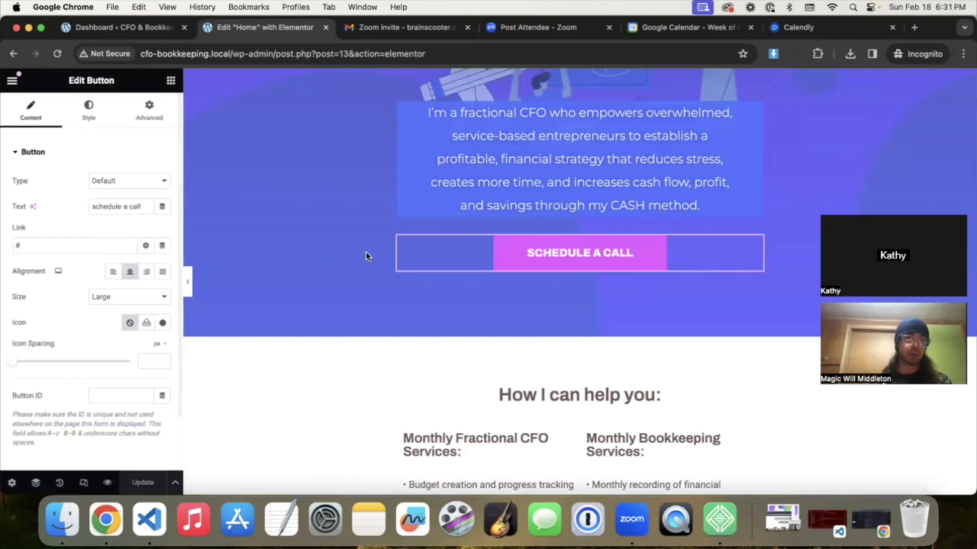
Step: Paste the Calendly link into Schedule a Call, open in new window, and update the page
{"action": "left_click", "coordinate": [28, 245]}
{"action": "key", "text": "super+v"}
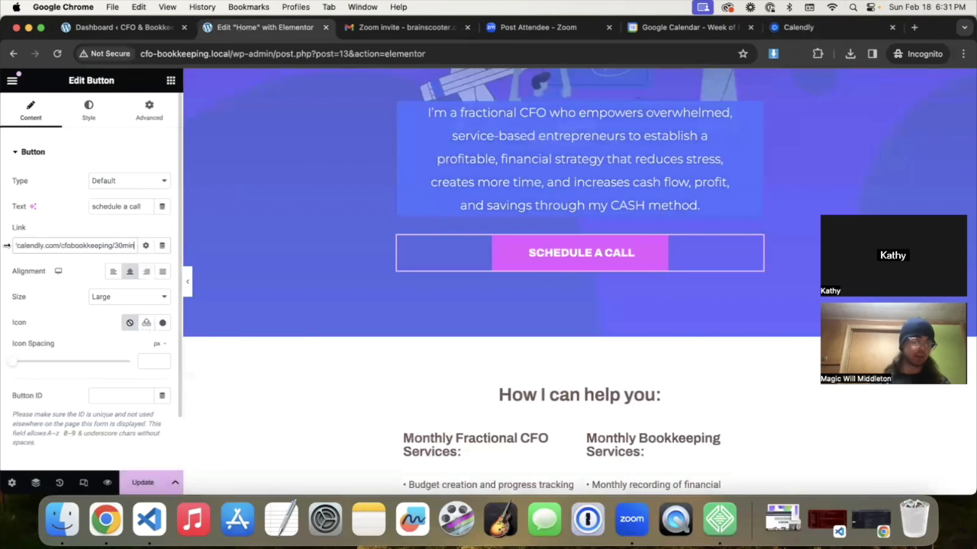
{"action": "left_click", "coordinate": [145, 245]}
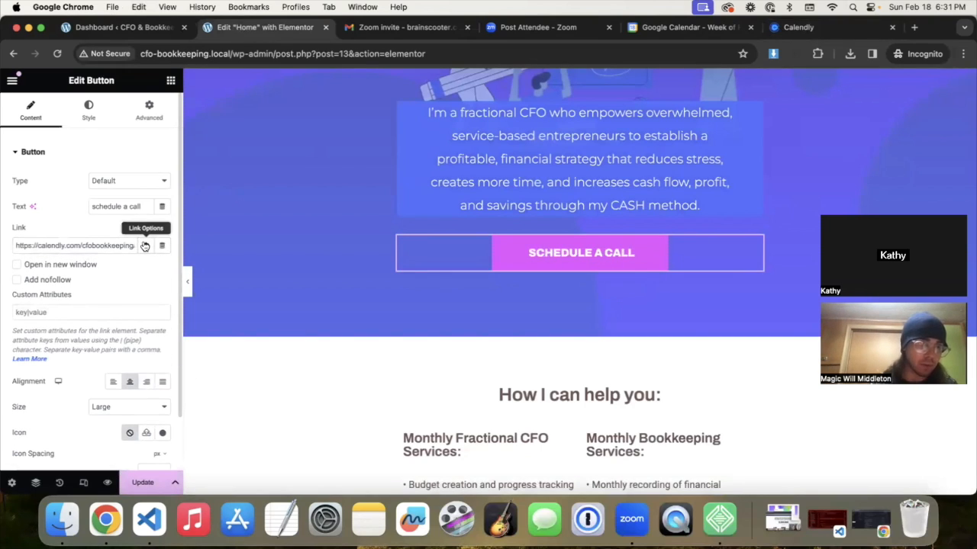
{"action": "left_click", "coordinate": [45, 265]}
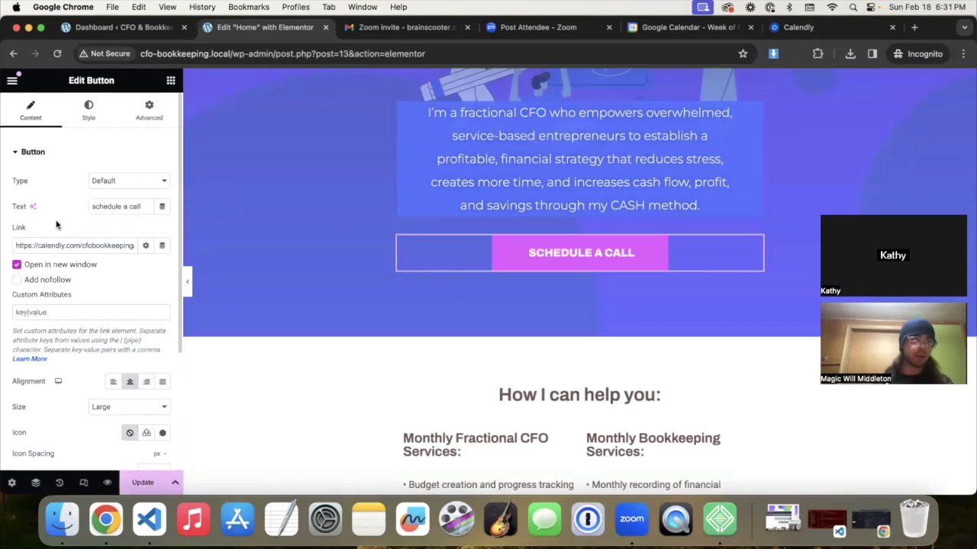
{"action": "left_click", "coordinate": [131, 483]}
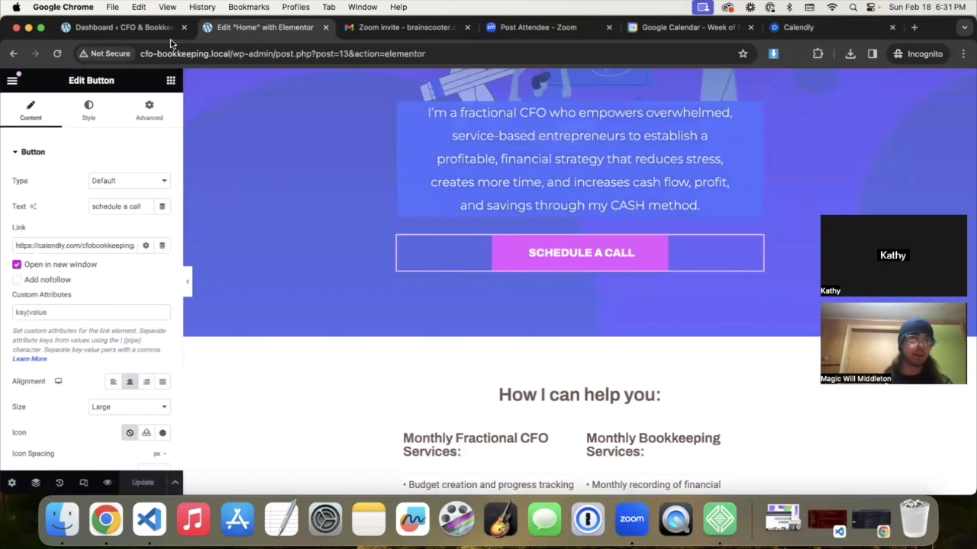
{"action": "left_click", "coordinate": [134, 28]}
Step: From the live site's Schedule a Call button, pick Monday, February 19 at 1:00pm
{"action": "left_click", "coordinate": [101, 77]}
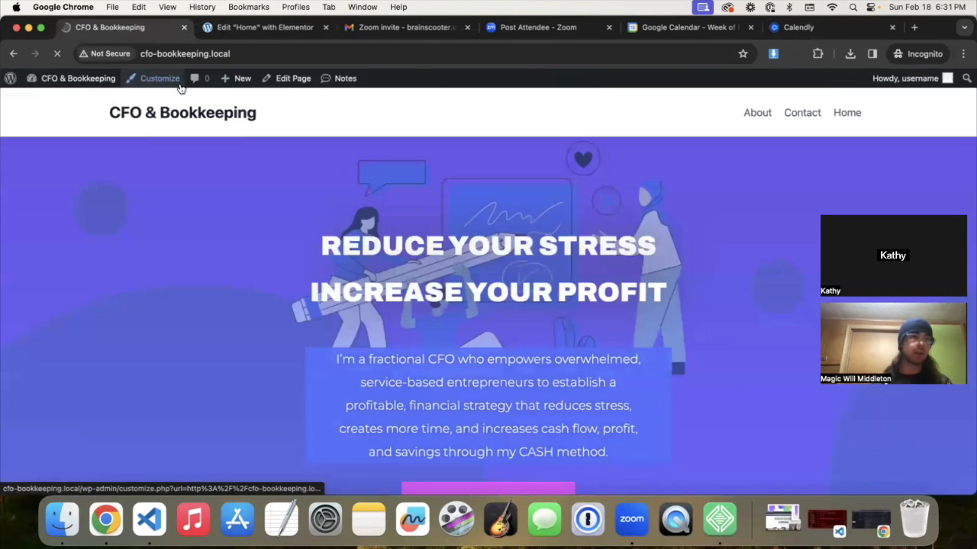
{"action": "scroll", "coordinate": [370, 204], "scroll_direction": "down", "scroll_amount": 3}
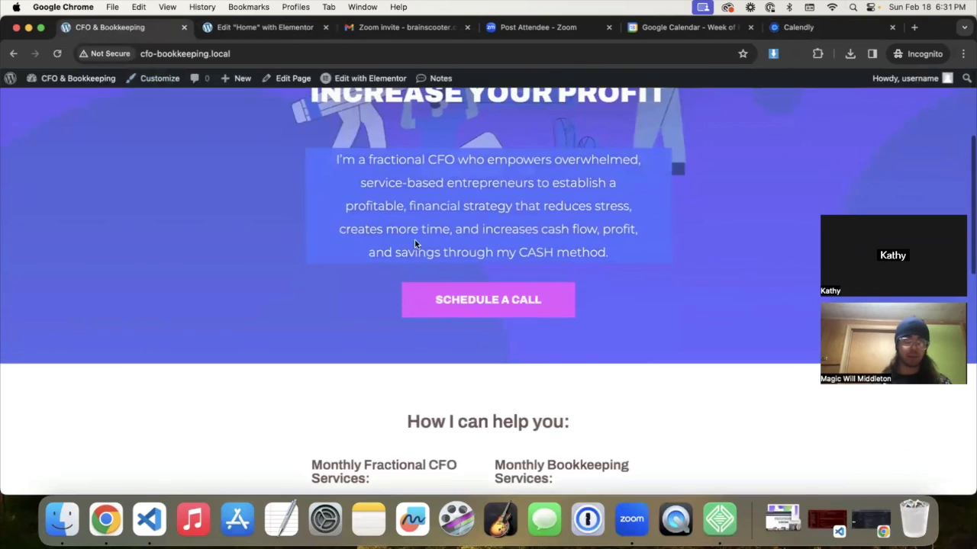
{"action": "left_click", "coordinate": [450, 285]}
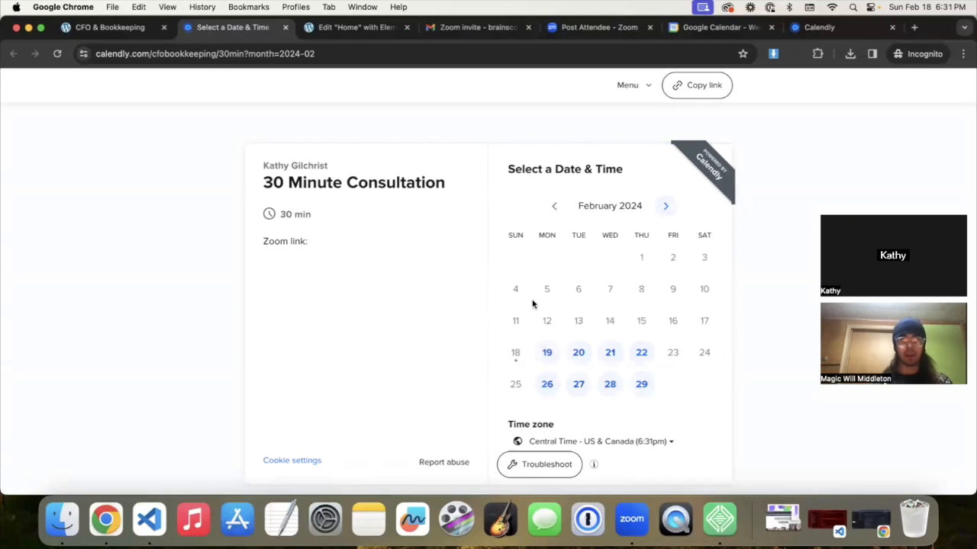
{"action": "left_click", "coordinate": [556, 348]}
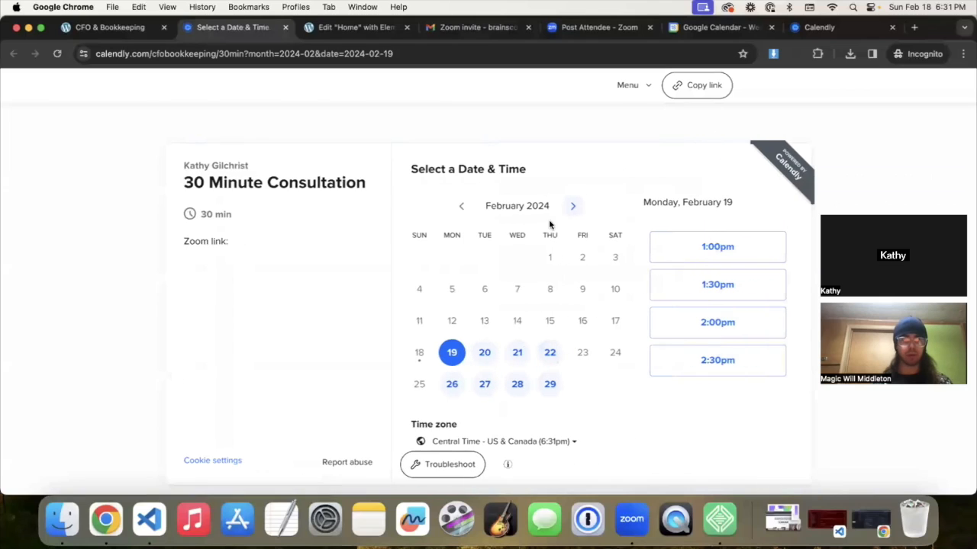
{"action": "left_click", "coordinate": [700, 252]}
{"action": "left_click", "coordinate": [776, 249]}
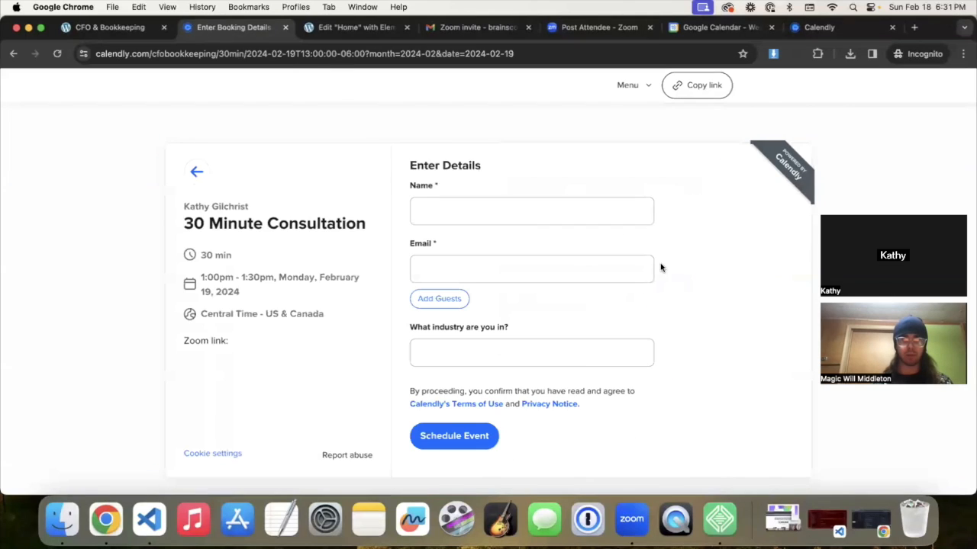
Step: Enter a test invitee name, e-mail and industry 'Test', then schedule the event
{"action": "left_click", "coordinate": [529, 217]}
{"action": "type", "text": "W"}
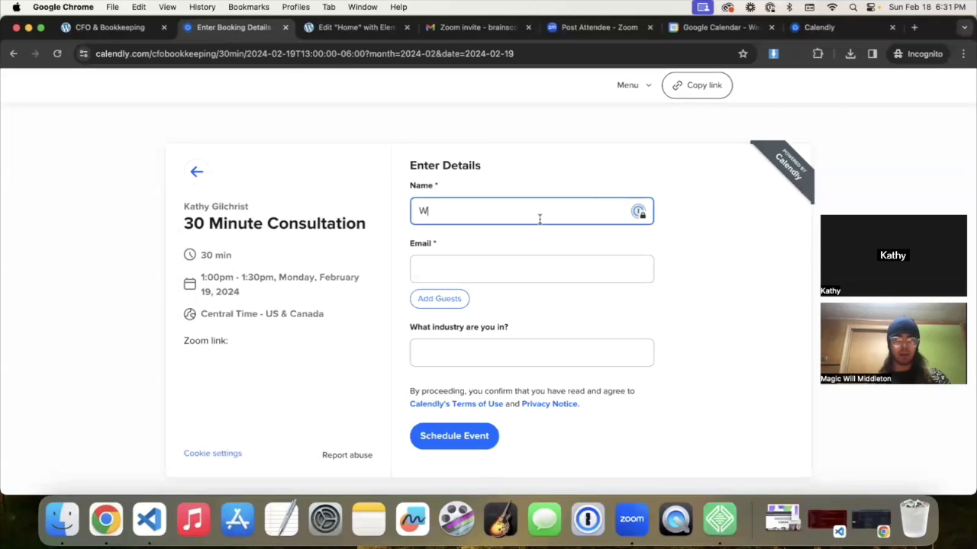
{"action": "type", "text": "illTest"}
{"action": "left_click", "coordinate": [467, 263]}
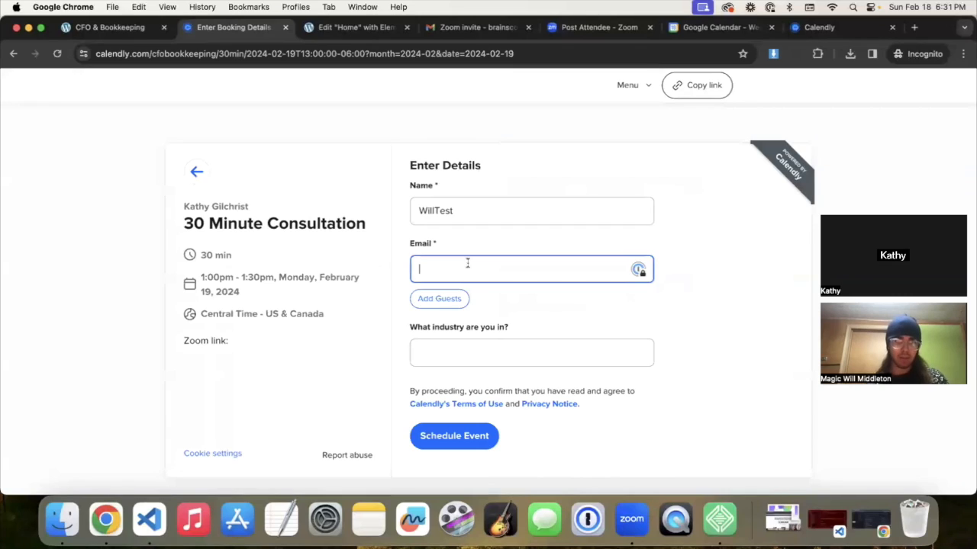
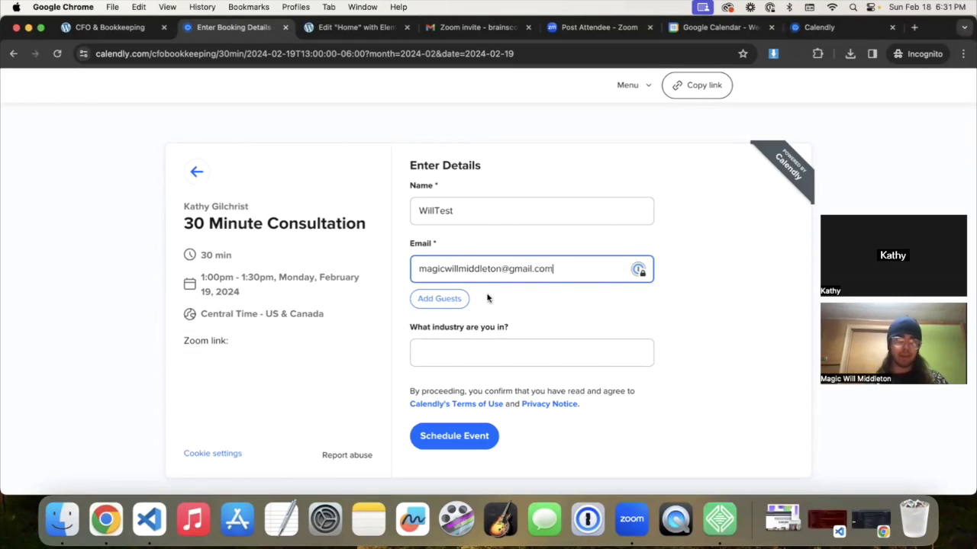
{"action": "left_click", "coordinate": [517, 309]}
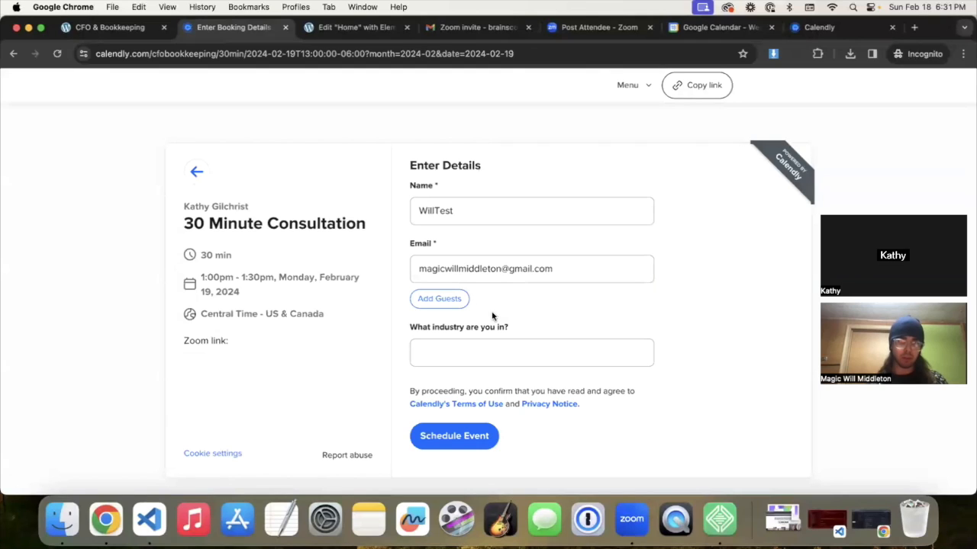
{"action": "left_click", "coordinate": [448, 347]}
{"action": "type", "text": "Test"}
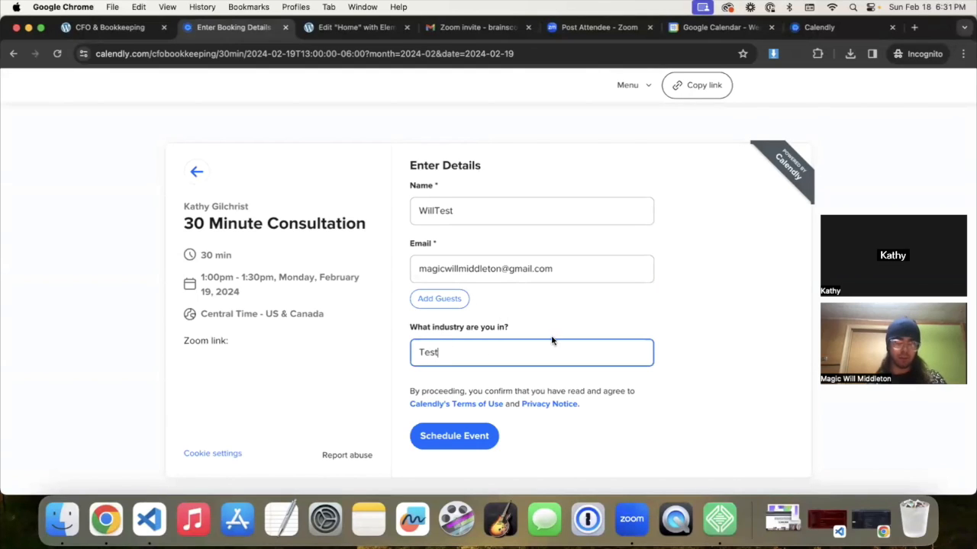
{"action": "left_click", "coordinate": [532, 308]}
{"action": "left_click", "coordinate": [448, 437]}
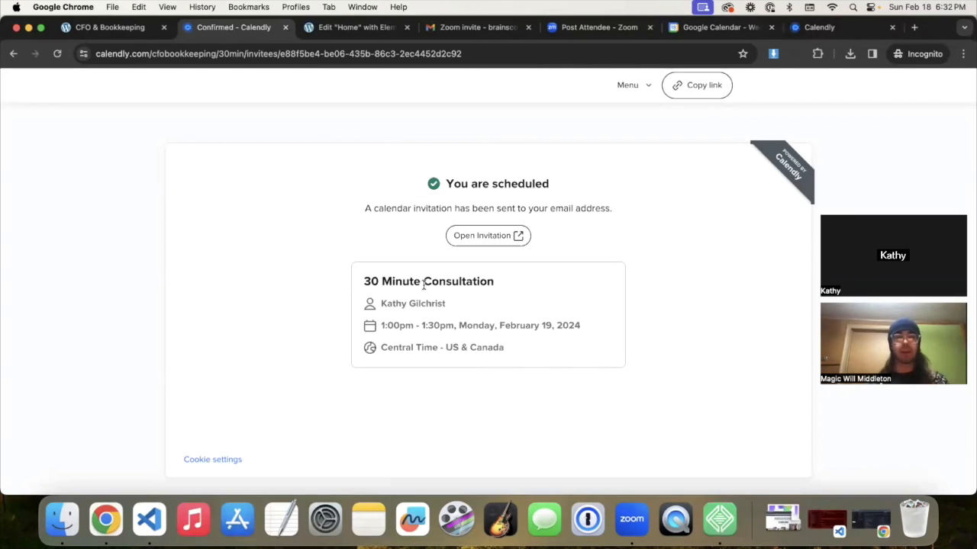
{"action": "left_click_drag", "start_coordinate": [425, 282], "coordinate": [506, 285]}
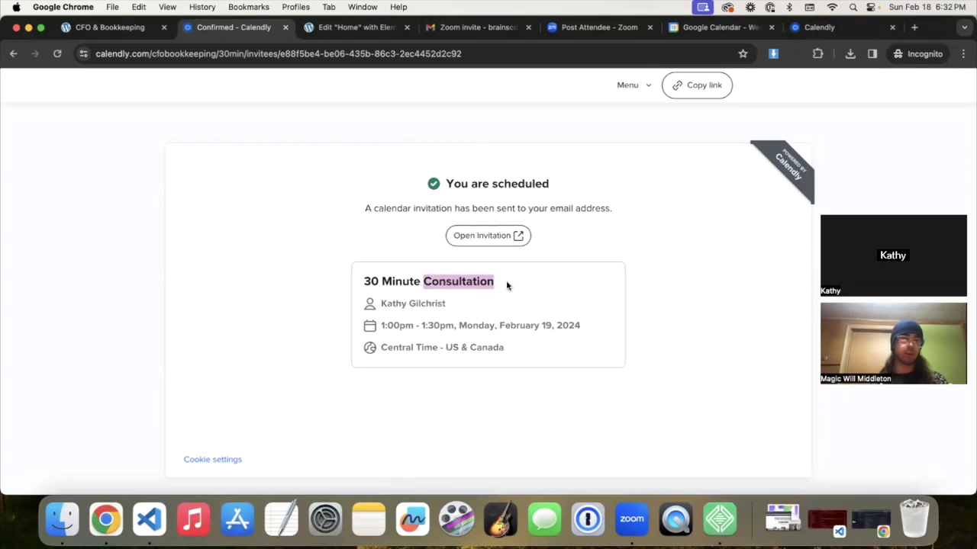
{"action": "left_click", "coordinate": [407, 316]}
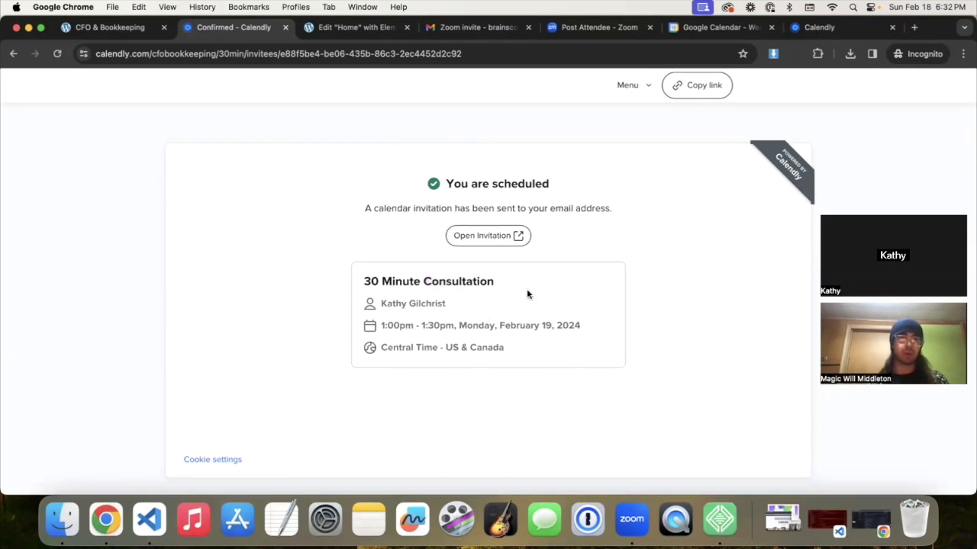
Step: Open the February 19 booking in Google Calendar and review its Zoom link and change note
{"action": "left_click", "coordinate": [670, 26]}
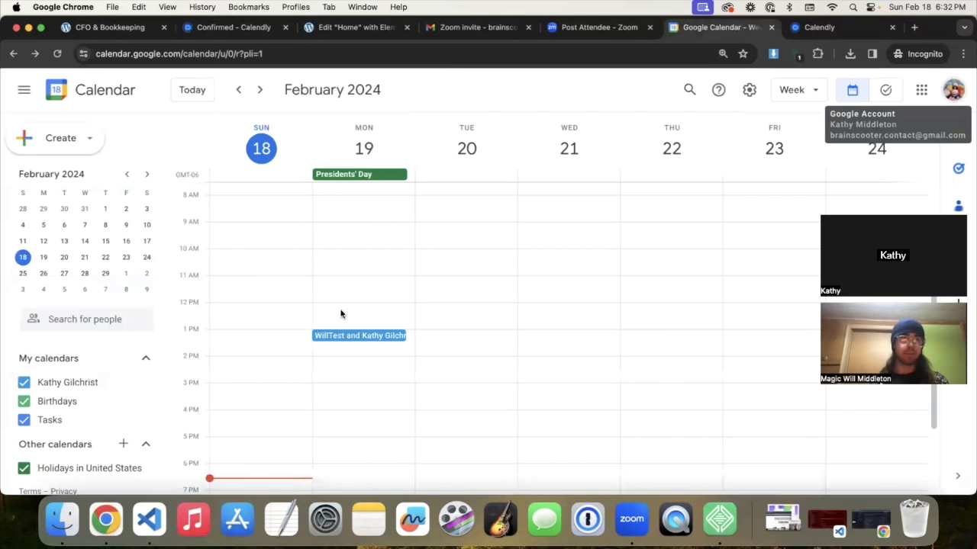
{"action": "left_click", "coordinate": [329, 336]}
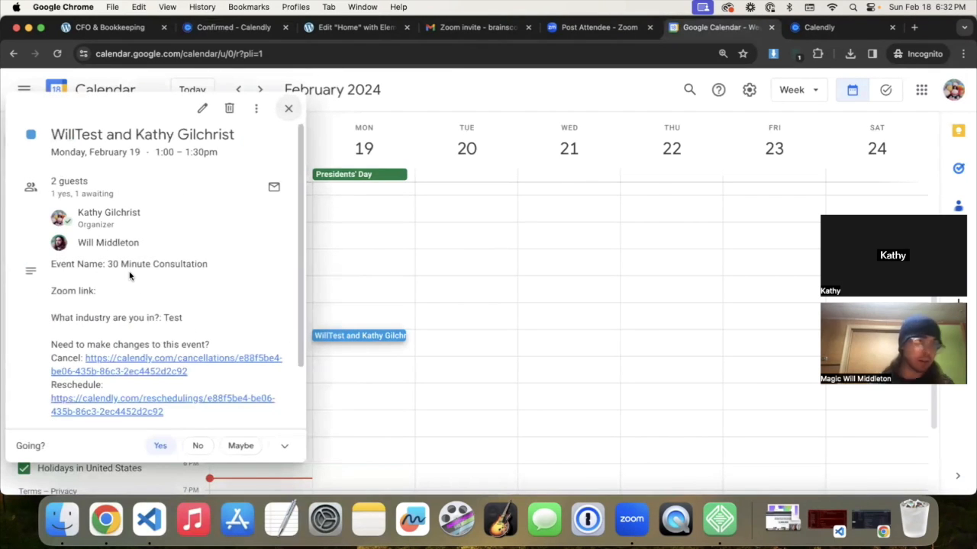
{"action": "scroll", "coordinate": [130, 276], "scroll_direction": "down", "scroll_amount": 3}
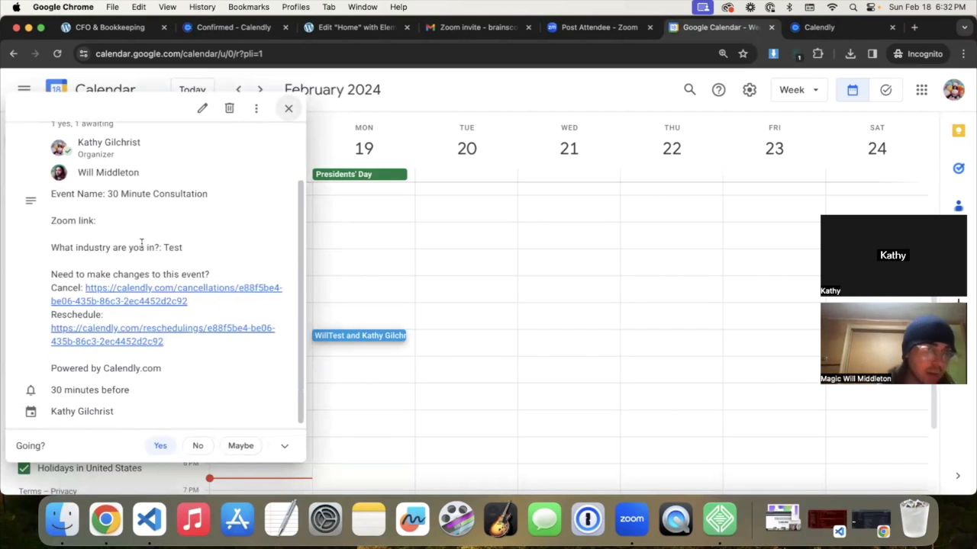
{"action": "left_click_drag", "start_coordinate": [56, 220], "coordinate": [106, 222]}
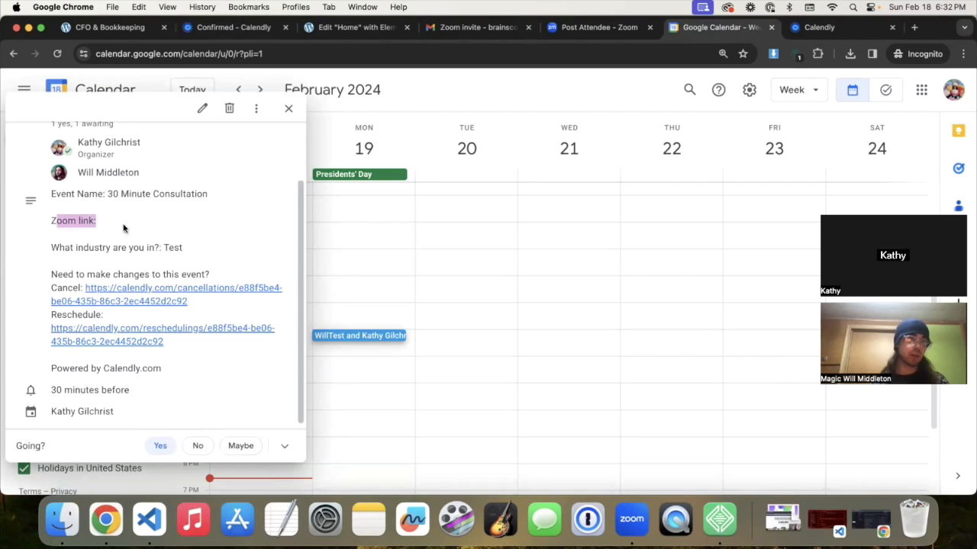
{"action": "left_click_drag", "start_coordinate": [59, 272], "coordinate": [77, 301]}
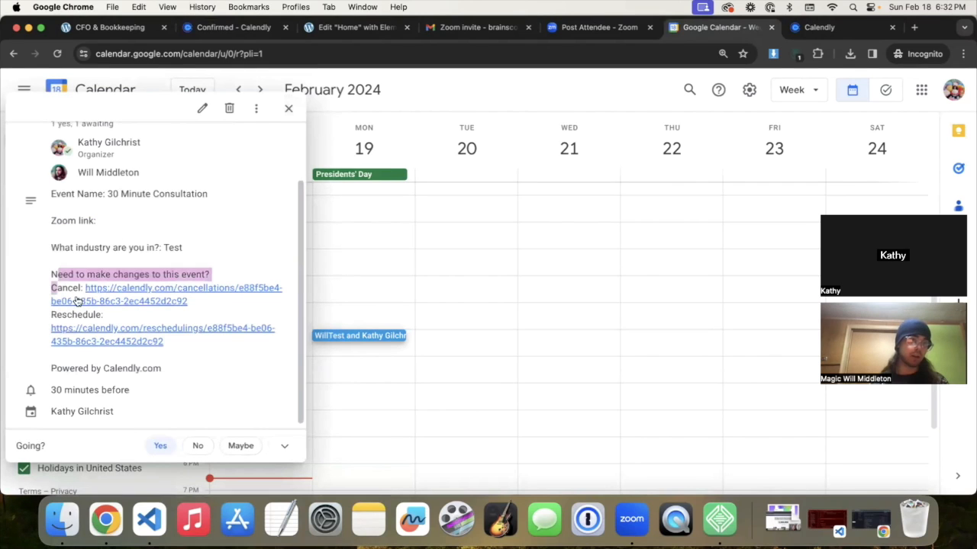
{"action": "scroll", "coordinate": [240, 228], "scroll_direction": "up", "scroll_amount": 2}
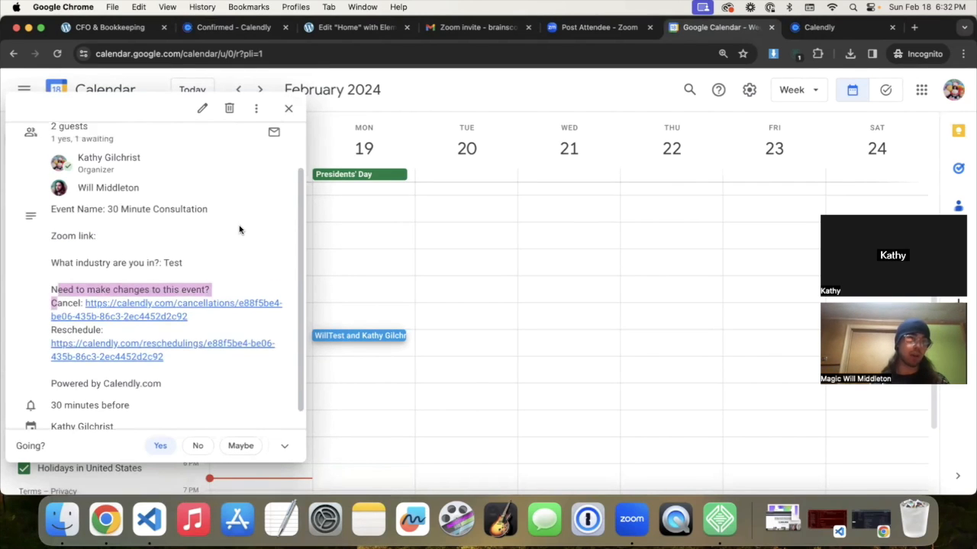
Step: Close the event details and the Confirmed – Calendly tab
{"action": "left_click", "coordinate": [364, 276]}
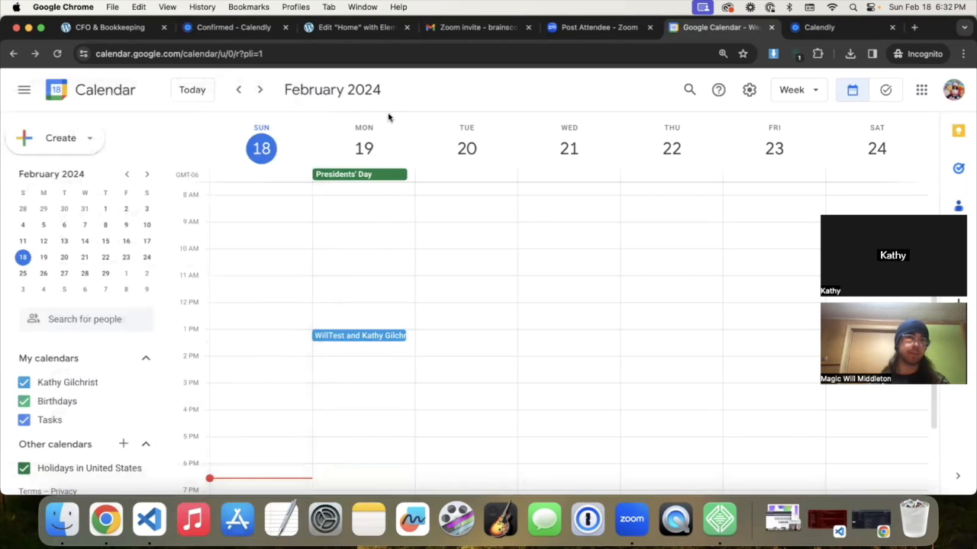
{"action": "left_click", "coordinate": [219, 27]}
{"action": "left_click", "coordinate": [286, 28]}
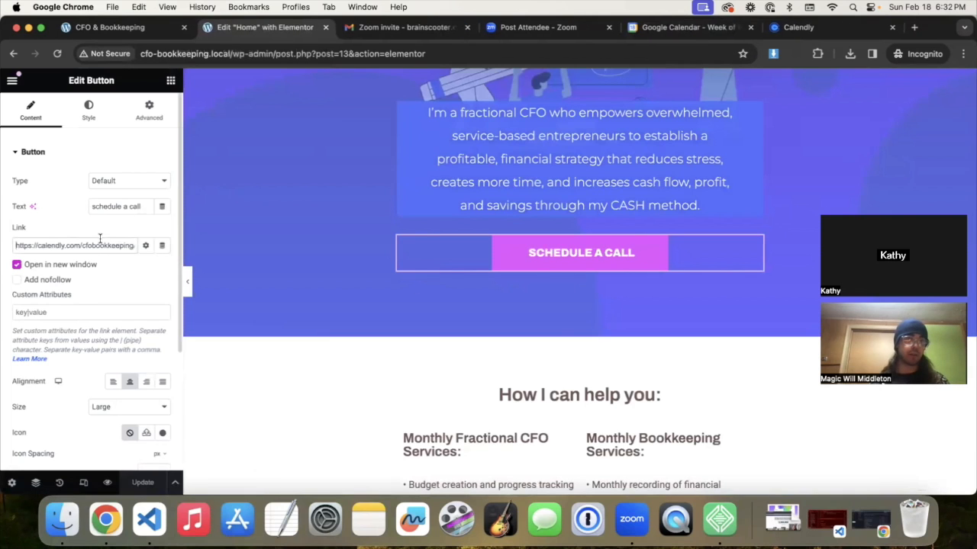
Step: Select the Schedule a Call button below the services and try an Internal URL dynamic link tag
{"action": "scroll", "coordinate": [238, 303], "scroll_direction": "down", "scroll_amount": 5}
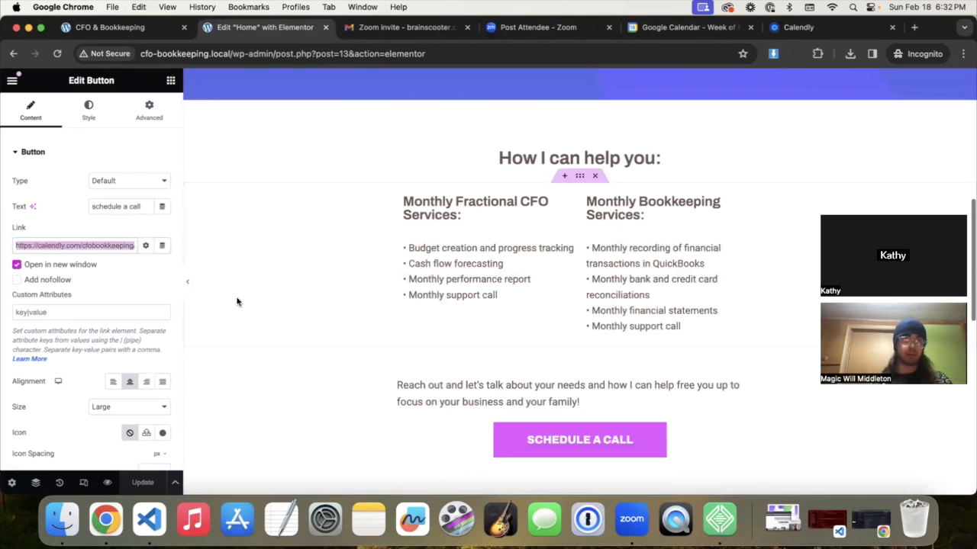
{"action": "left_click", "coordinate": [446, 440]}
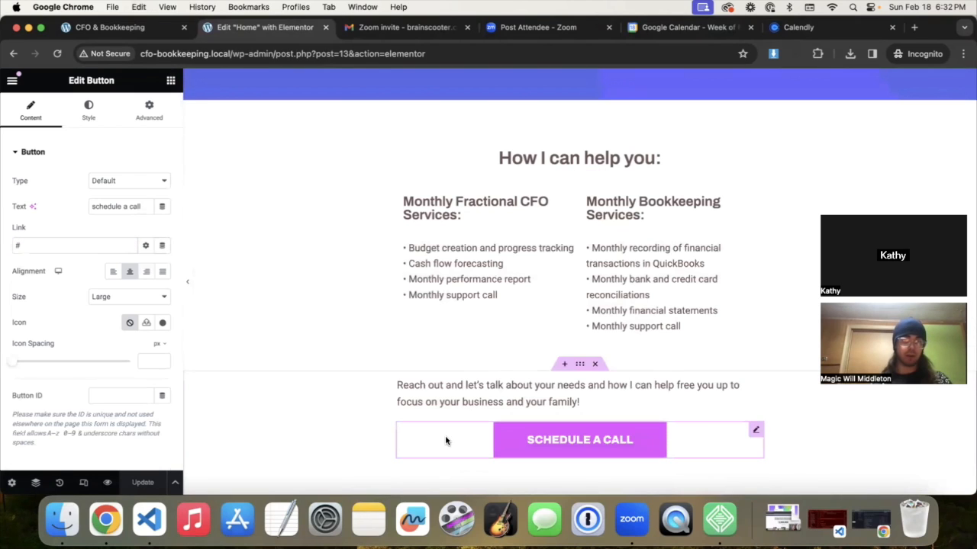
{"action": "left_click", "coordinate": [161, 247]}
{"action": "scroll", "coordinate": [88, 304], "scroll_direction": "down", "scroll_amount": 4}
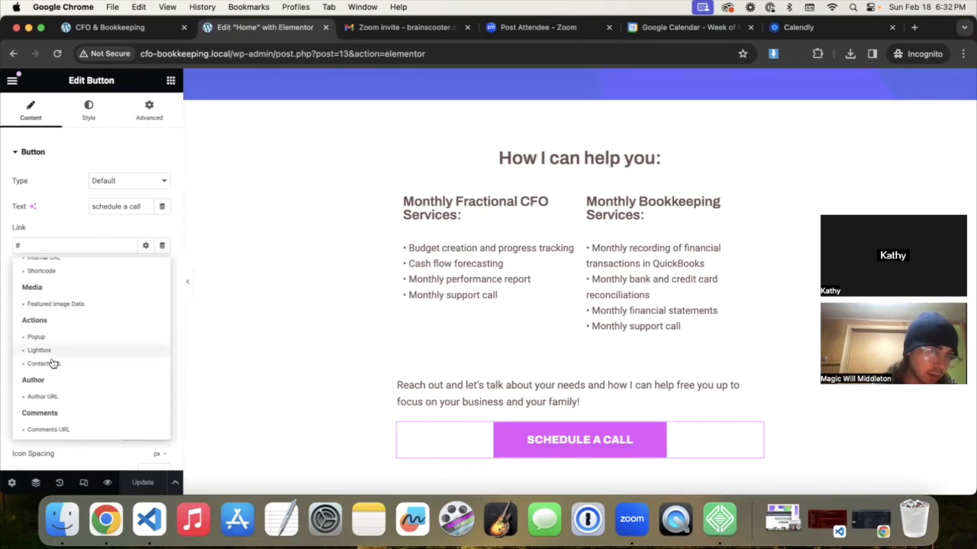
{"action": "scroll", "coordinate": [59, 400], "scroll_direction": "up", "scroll_amount": 4}
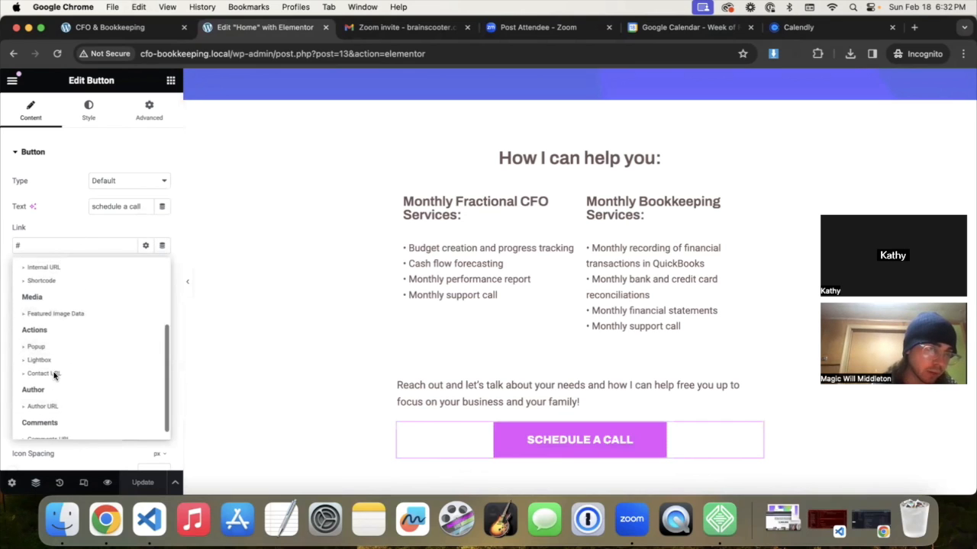
{"action": "left_click", "coordinate": [54, 376]}
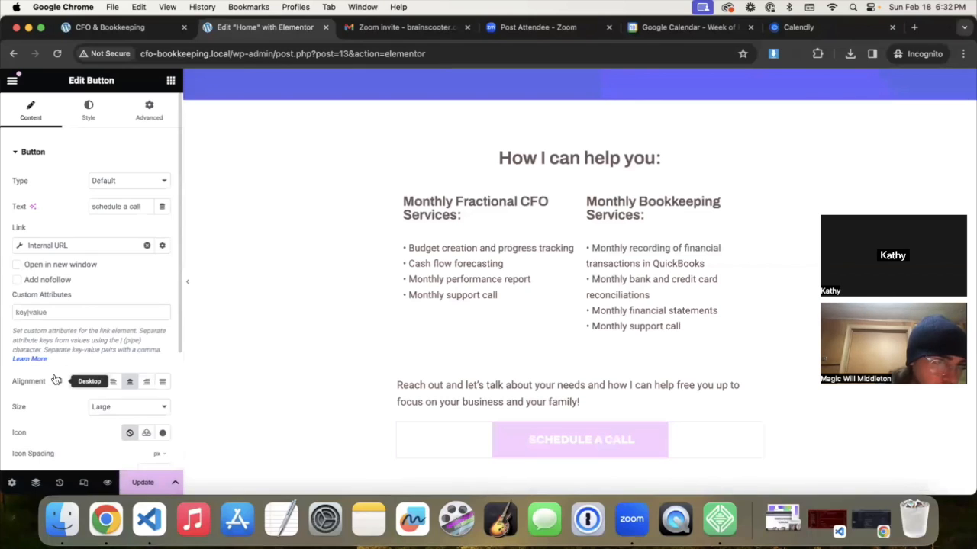
{"action": "left_click", "coordinate": [99, 248]}
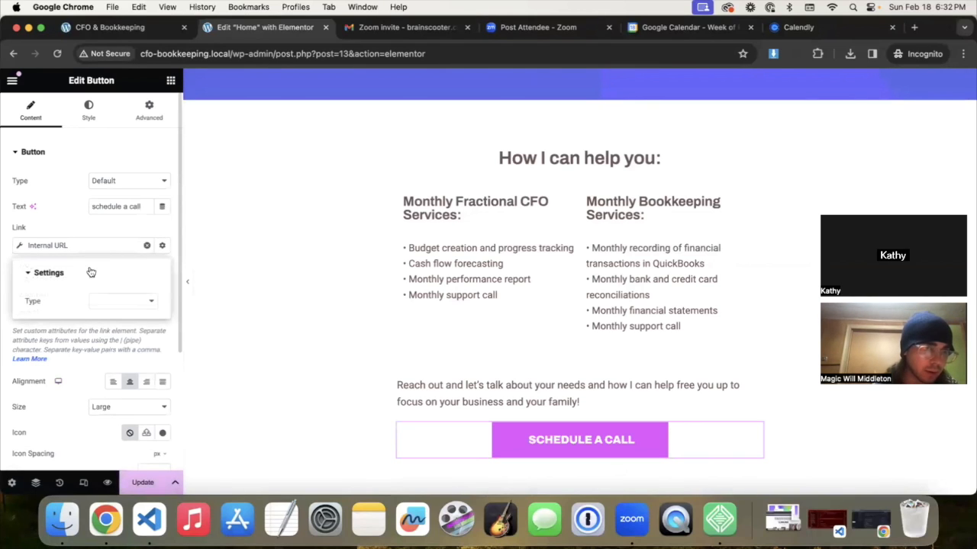
{"action": "left_click", "coordinate": [108, 304]}
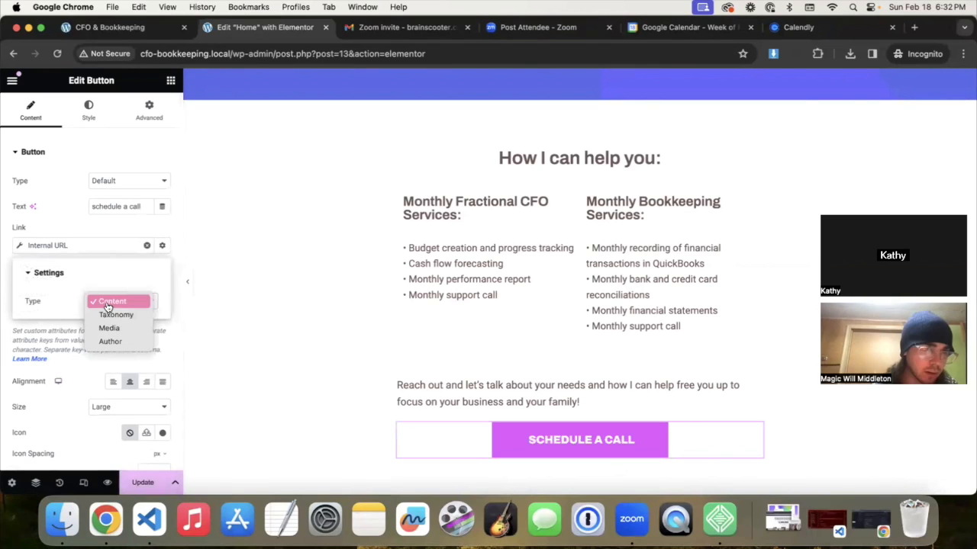
{"action": "left_click", "coordinate": [95, 228]}
{"action": "left_click", "coordinate": [142, 254]}
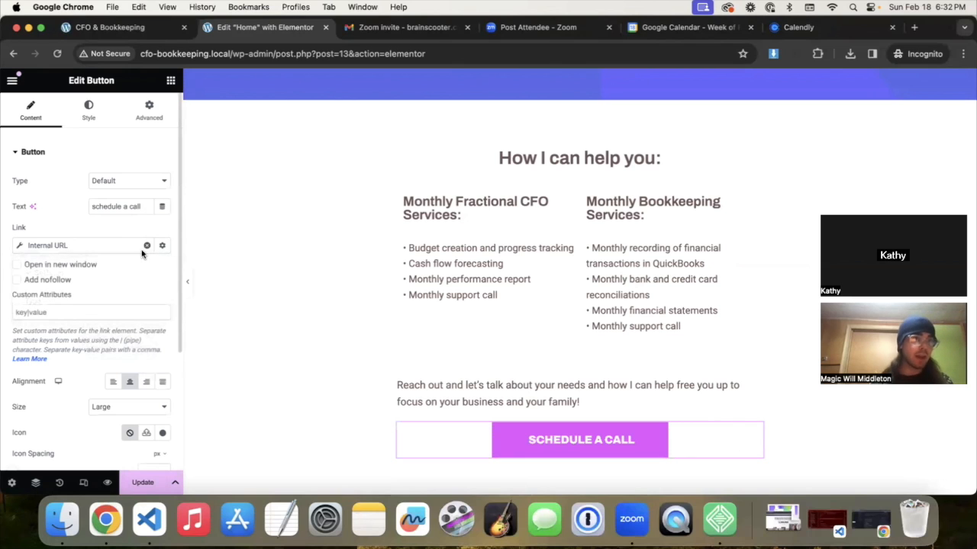
Step: Remove the Internal URL tag and paste the Calendly booking URL as the button's link
{"action": "left_click", "coordinate": [146, 248]}
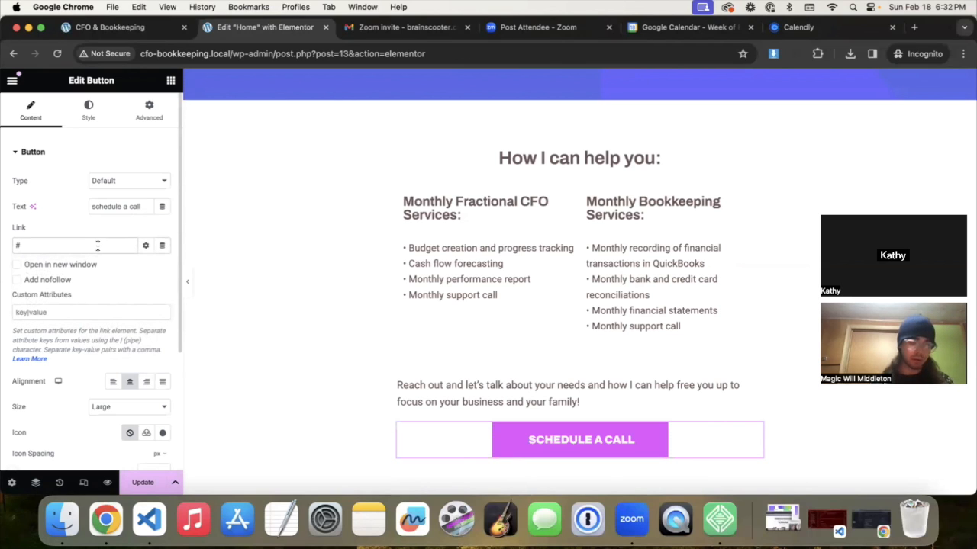
{"action": "key", "text": "BackSpace"}
{"action": "type", "text": "https://calendly.com/cfobookkeeping/30min"}
{"action": "scroll", "coordinate": [407, 270], "scroll_direction": "down", "scroll_amount": 3}
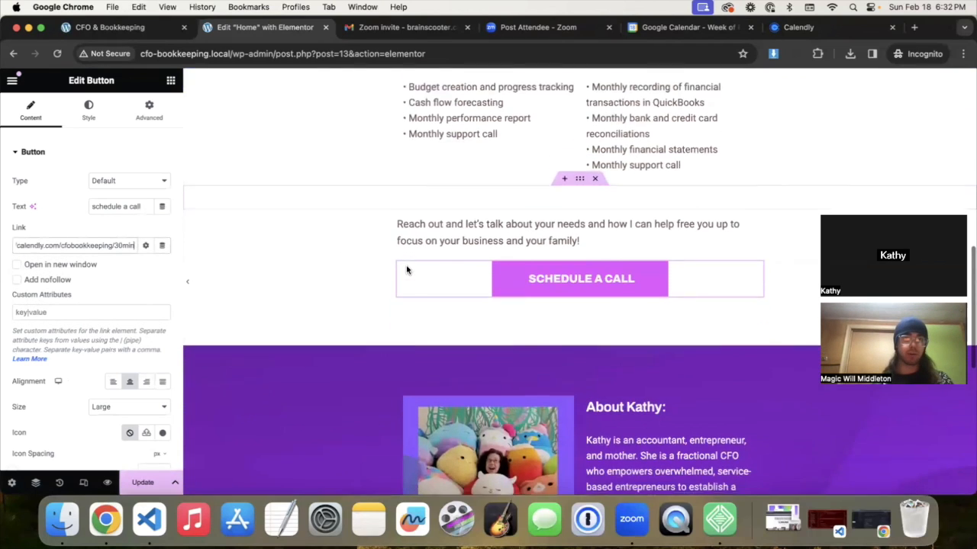
{"action": "scroll", "coordinate": [407, 269], "scroll_direction": "down", "scroll_amount": 5}
{"action": "left_click", "coordinate": [454, 225]}
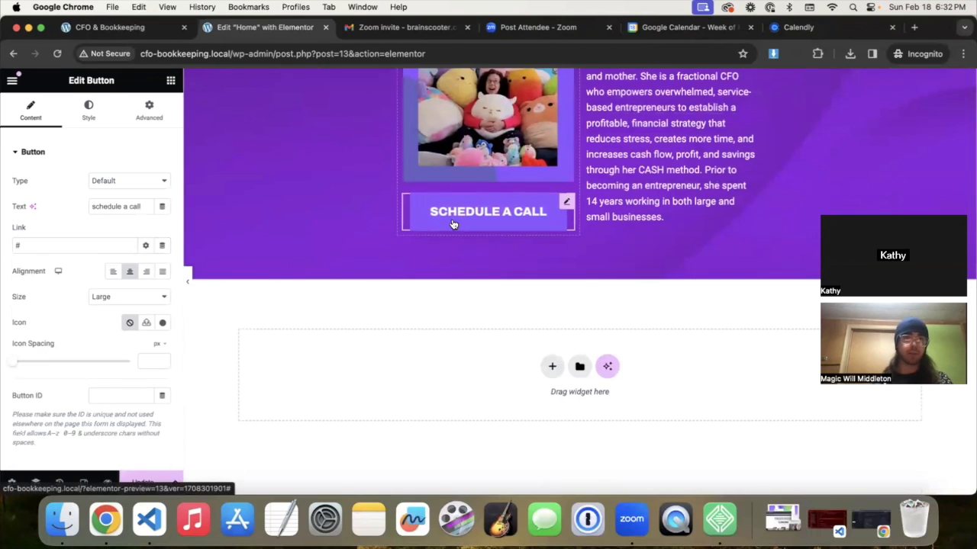
Step: Replace the About Kathy button's '#' link with the pasted Calendly booking URL
{"action": "left_click", "coordinate": [87, 244]}
{"action": "key", "text": "BackSpace"}
{"action": "type", "text": "https://calendly.com/cfobookkeeping/30min"}
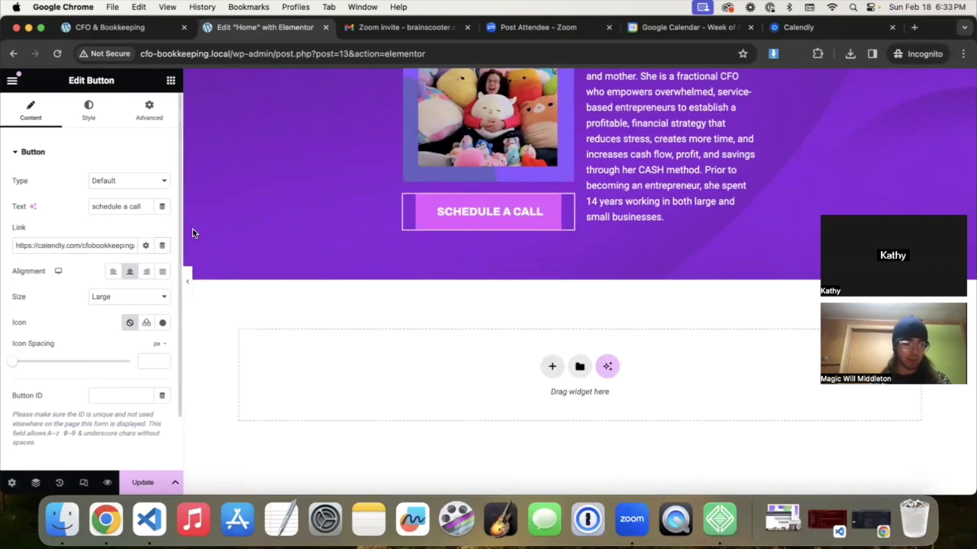
{"action": "scroll", "coordinate": [312, 267], "scroll_direction": "up", "scroll_amount": 2}
{"action": "scroll", "coordinate": [312, 267], "scroll_direction": "up", "scroll_amount": 2}
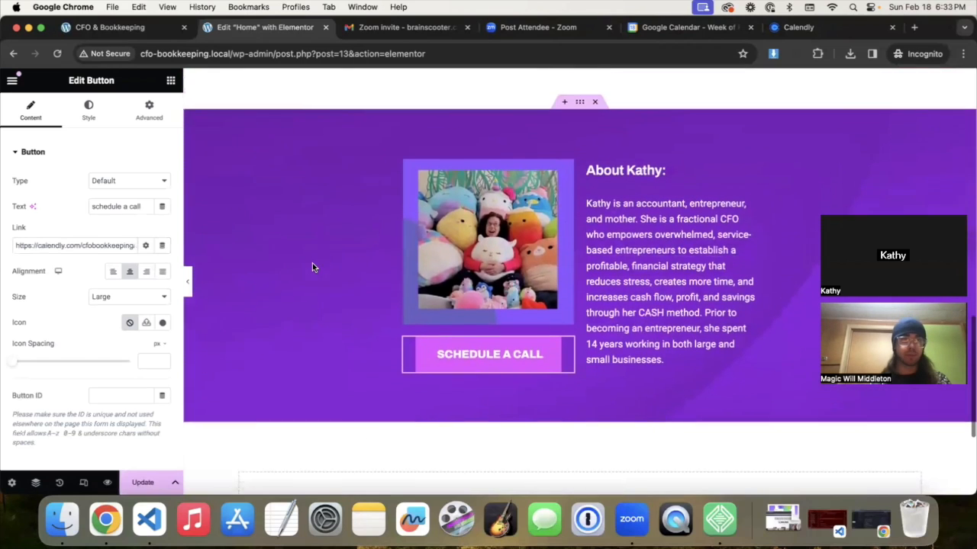
Step: Try an Internal URL dynamic tag on the link, then remove it to keep the Calendly URL
{"action": "left_click", "coordinate": [144, 247]}
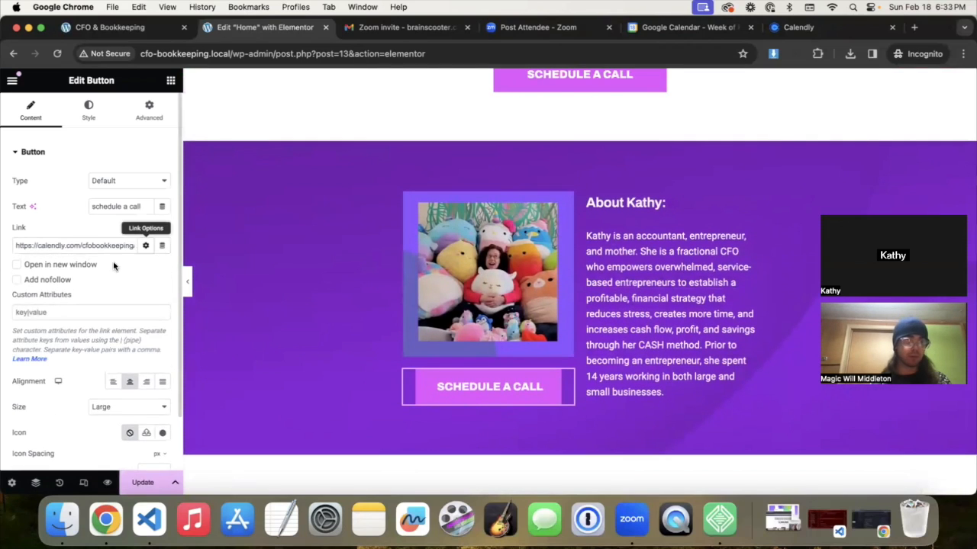
{"action": "left_click", "coordinate": [162, 248]}
{"action": "scroll", "coordinate": [91, 317], "scroll_direction": "down", "scroll_amount": 2}
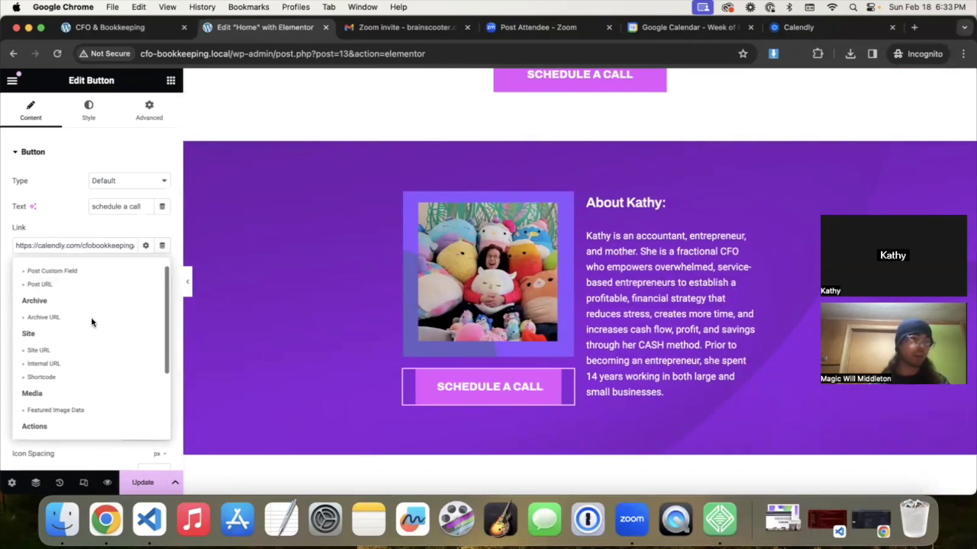
{"action": "scroll", "coordinate": [85, 326], "scroll_direction": "down", "scroll_amount": 1}
{"action": "left_click", "coordinate": [73, 338]}
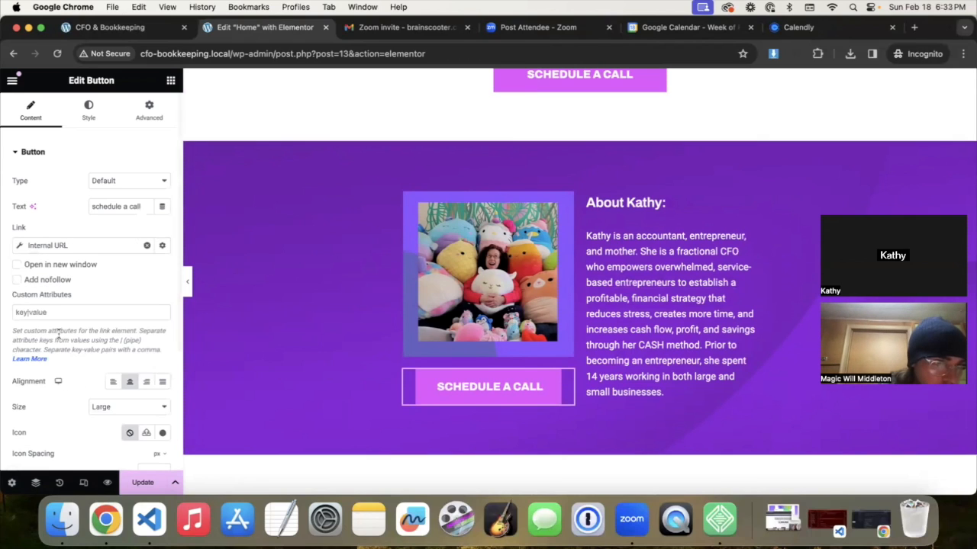
{"action": "left_click", "coordinate": [85, 252]}
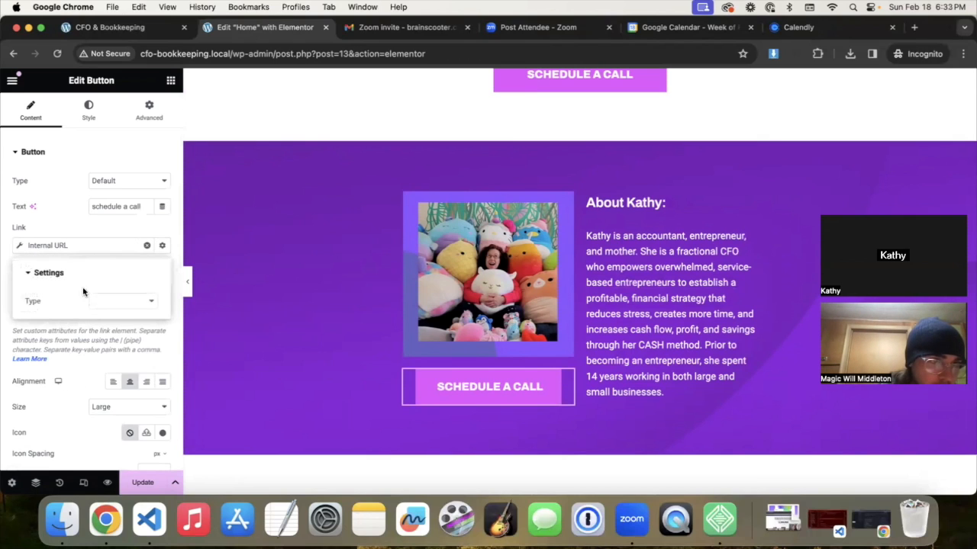
{"action": "left_click", "coordinate": [108, 303]}
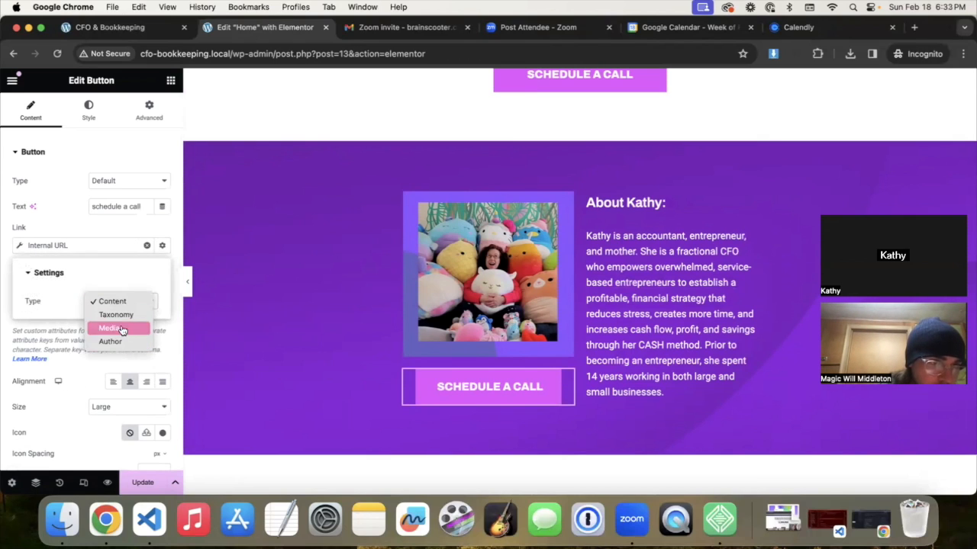
{"action": "left_click", "coordinate": [80, 228]}
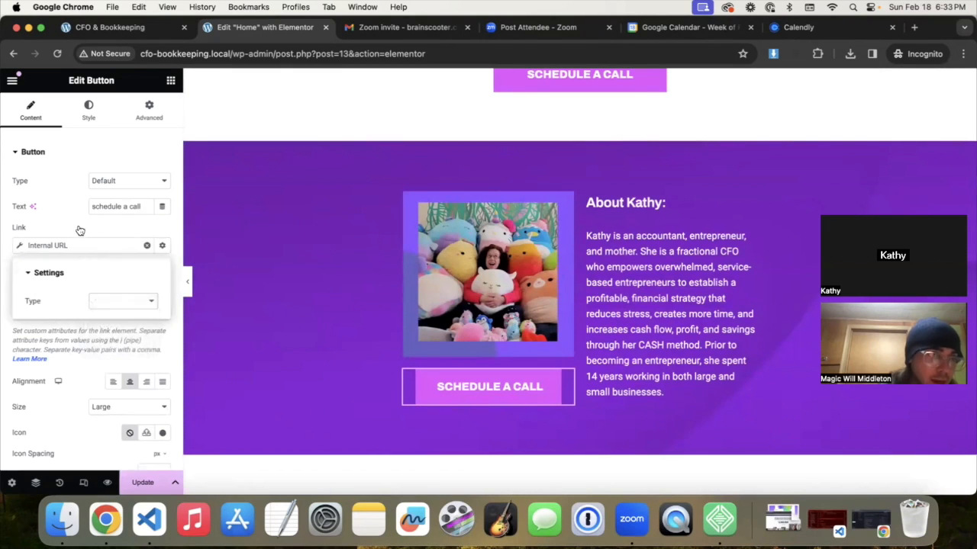
{"action": "left_click", "coordinate": [146, 244]}
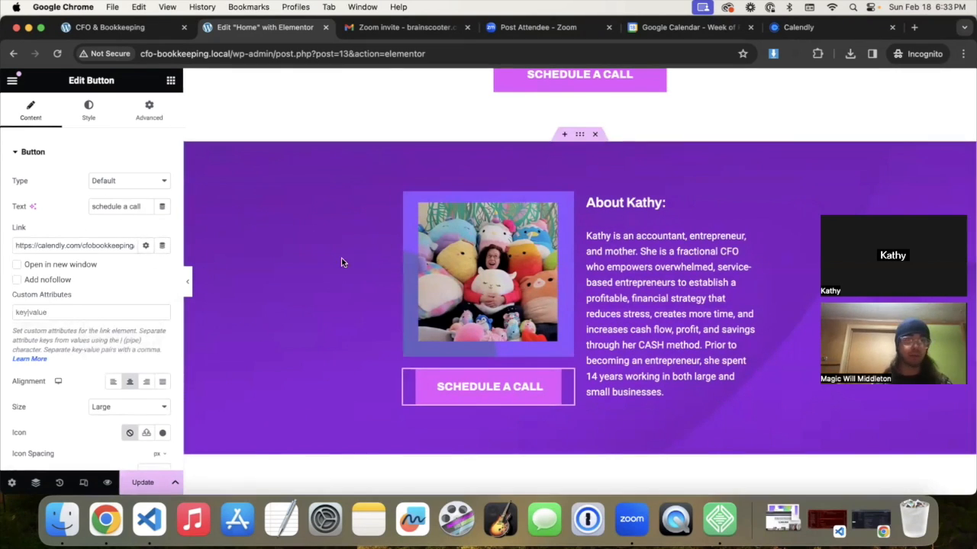
{"action": "scroll", "coordinate": [341, 258], "scroll_direction": "up", "scroll_amount": 10}
{"action": "scroll", "coordinate": [341, 258], "scroll_direction": "up", "scroll_amount": 2}
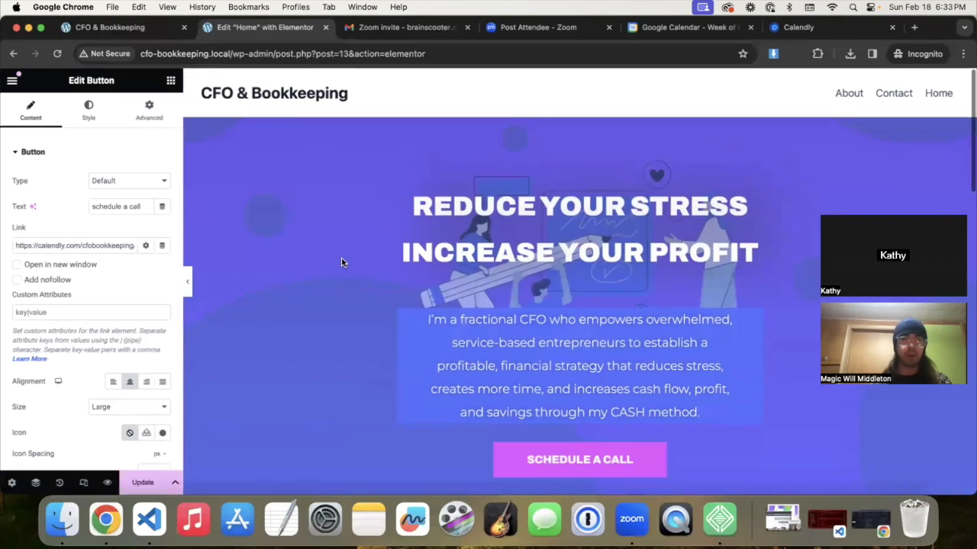
Step: Update the page, then load the live homepage at cfo-bookkeeping.local
{"action": "left_click", "coordinate": [141, 483]}
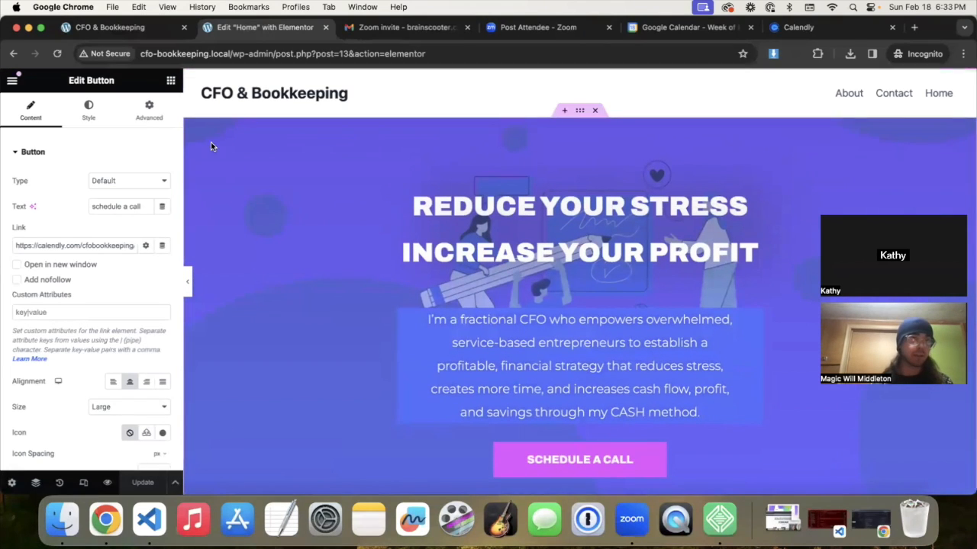
{"action": "left_click_drag", "start_coordinate": [233, 54], "coordinate": [561, 93]}
{"action": "key", "text": "BackSpace"}
{"action": "key", "text": "Return"}
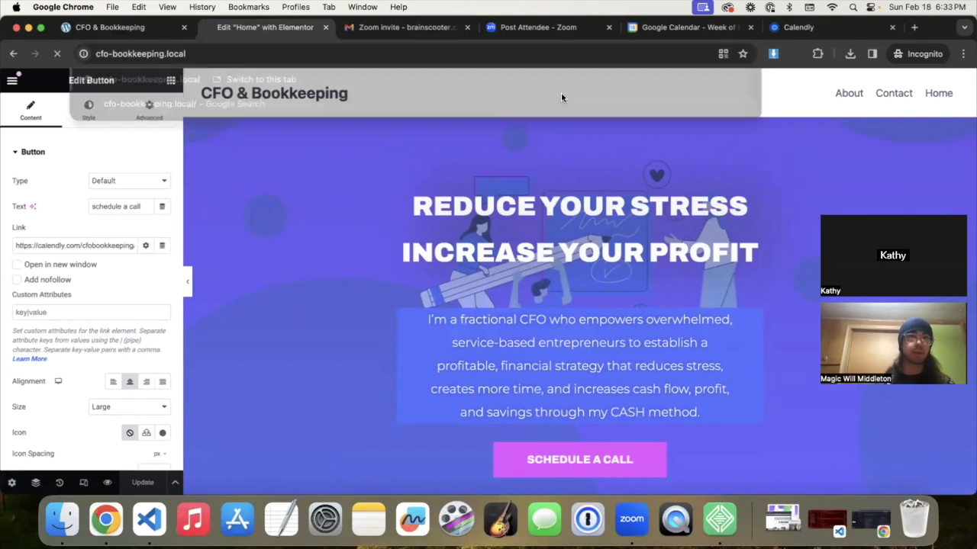